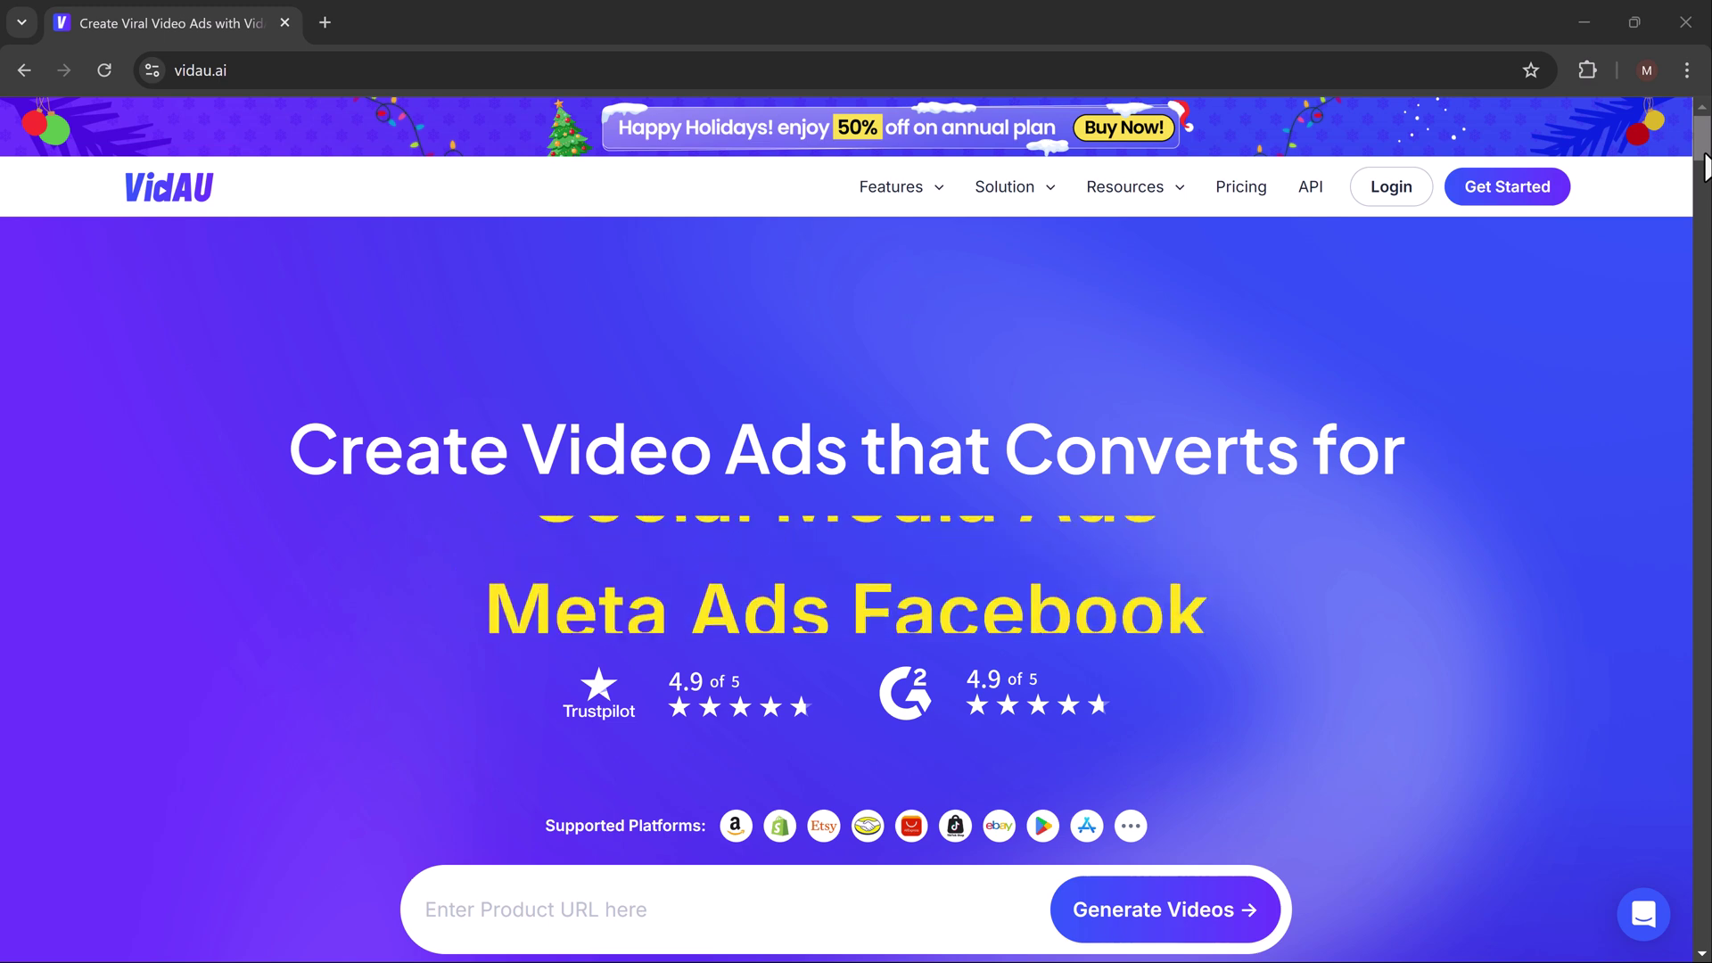
# Step: Scroll down the VidAU homepage to reach the Studio's link-to-video box and popular tools
pyautogui.moveTo(1705, 165); pyautogui.dragTo(1708, 227)
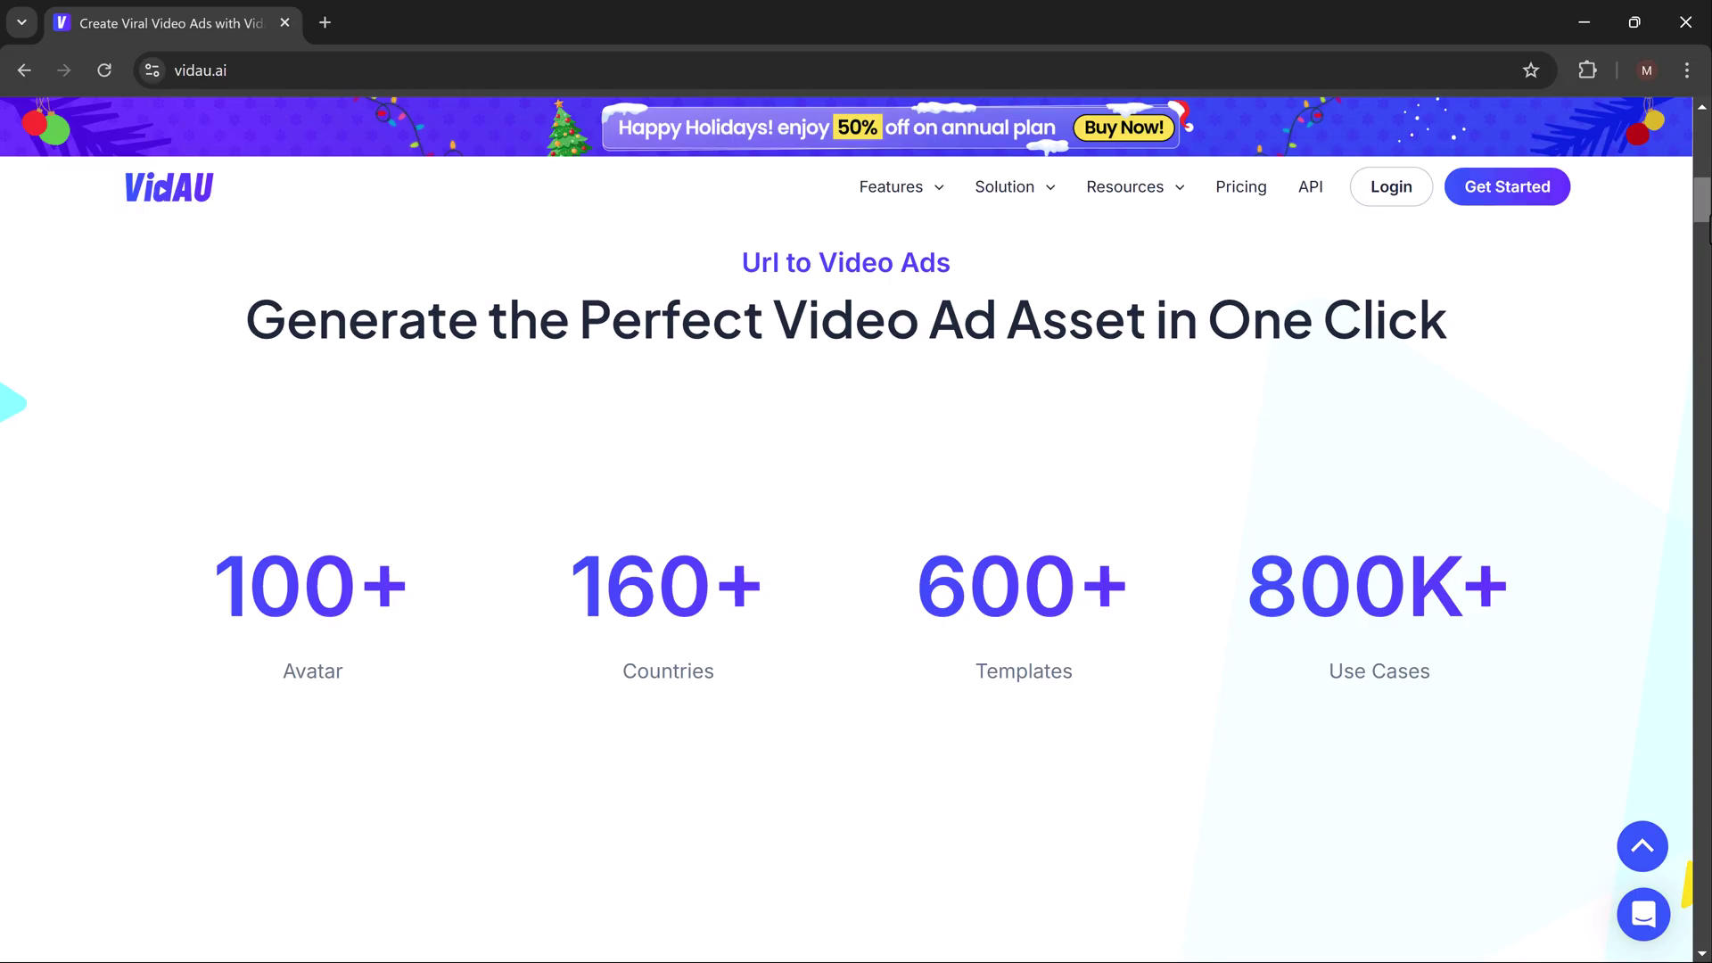
pyautogui.moveTo(1708, 227); pyautogui.dragTo(1707, 299)
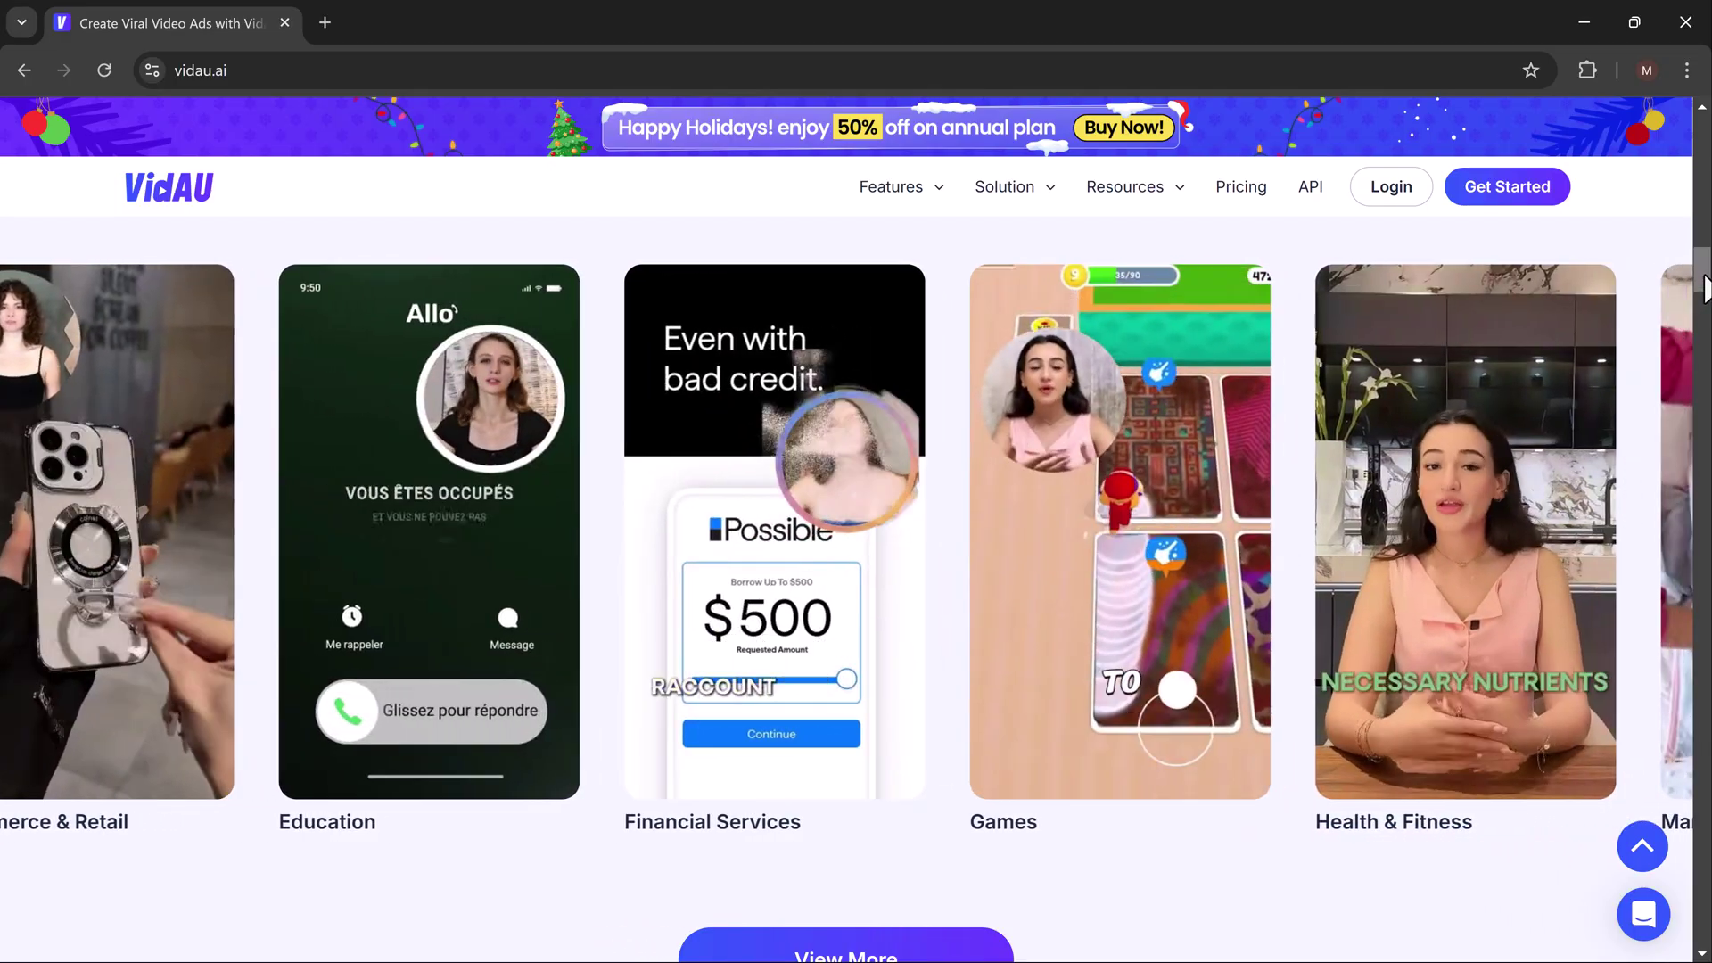
pyautogui.moveTo(1706, 290); pyautogui.dragTo(1704, 772)
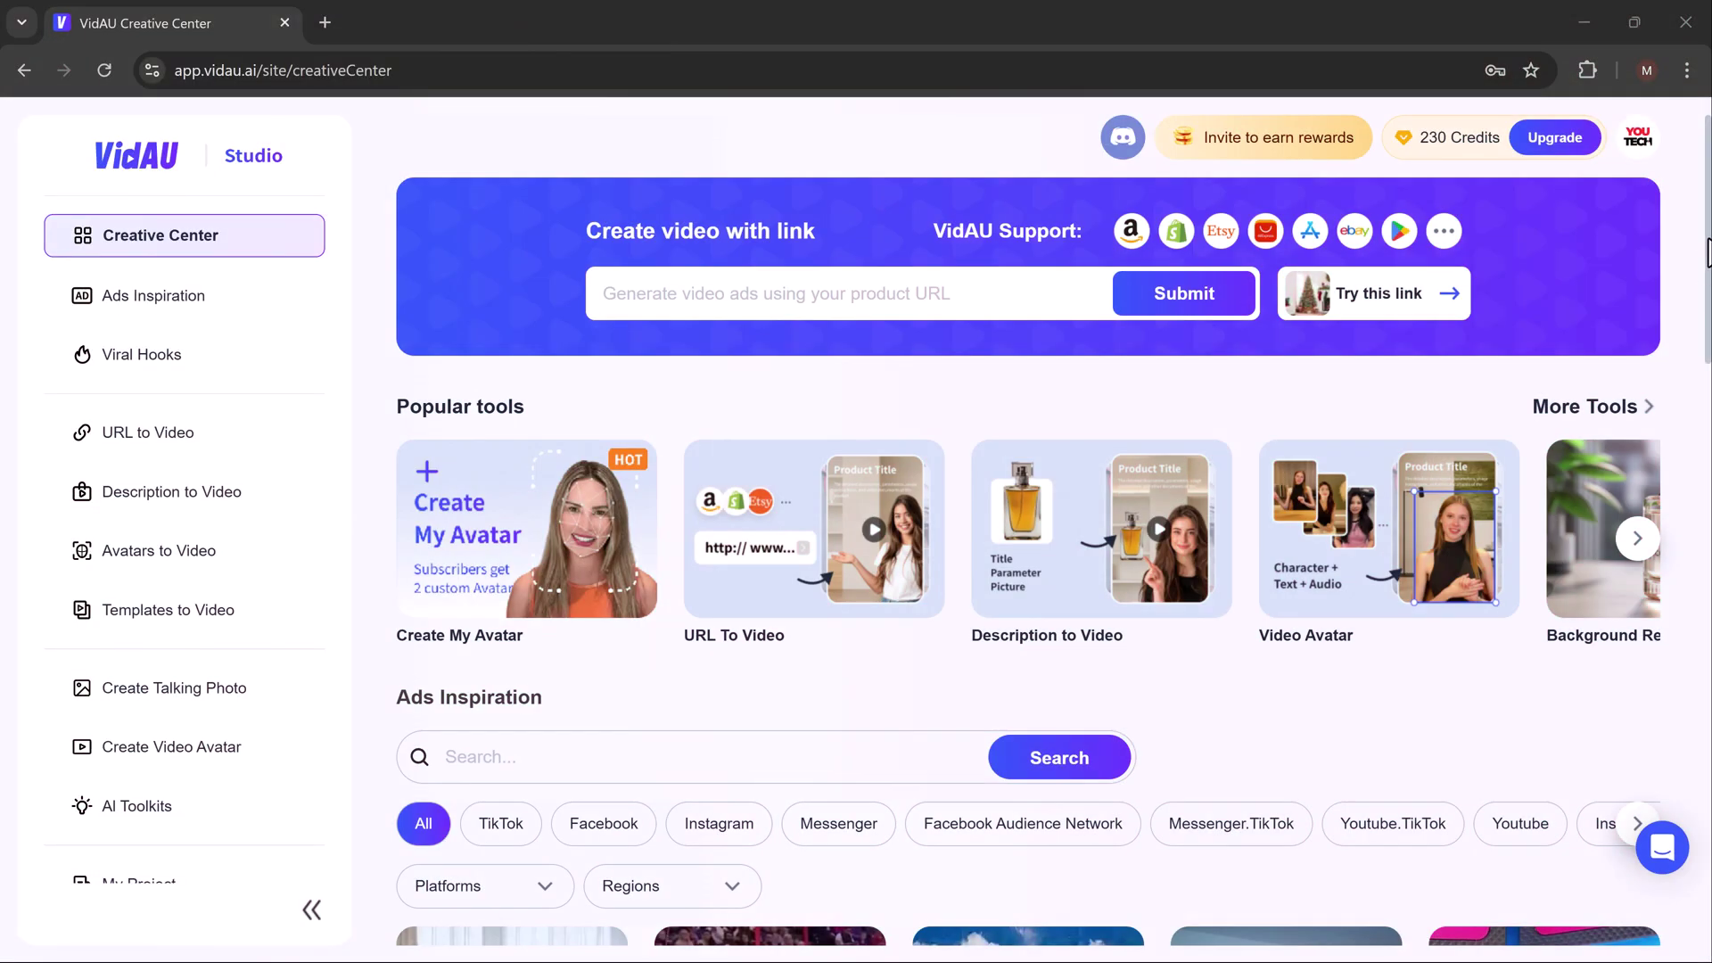
# Step: Launch the URL To Video tool from the Popular tools cards
pyautogui.click(1435, 686)
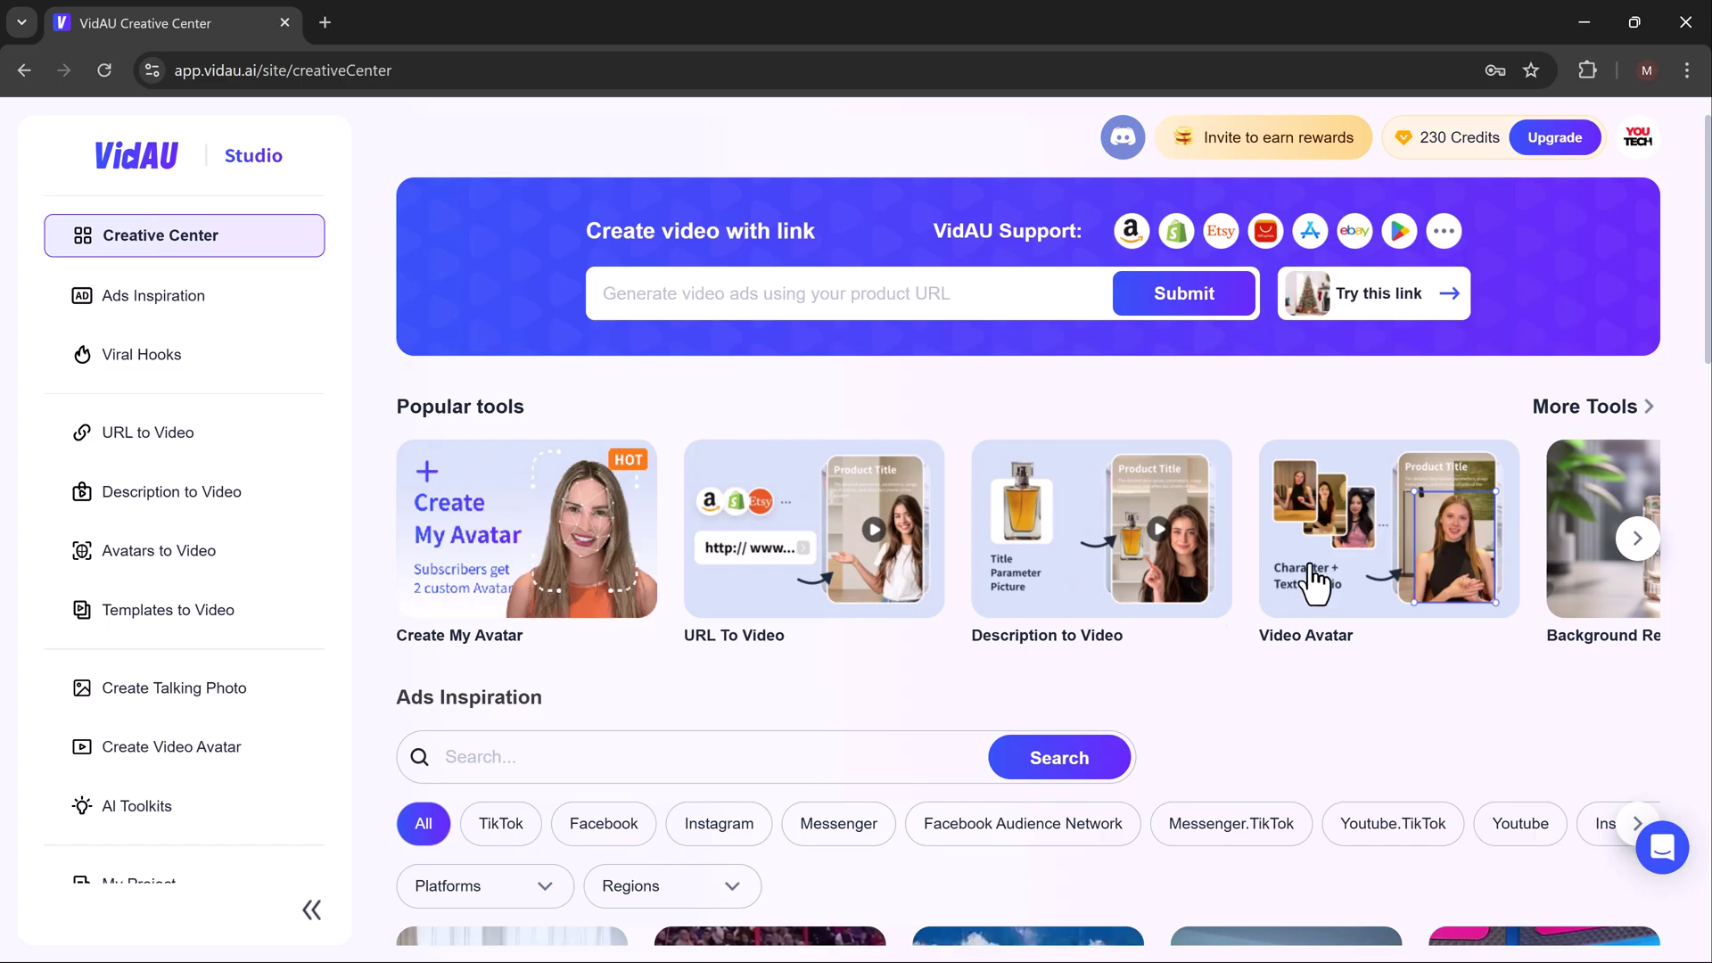
pyautogui.click(811, 564)
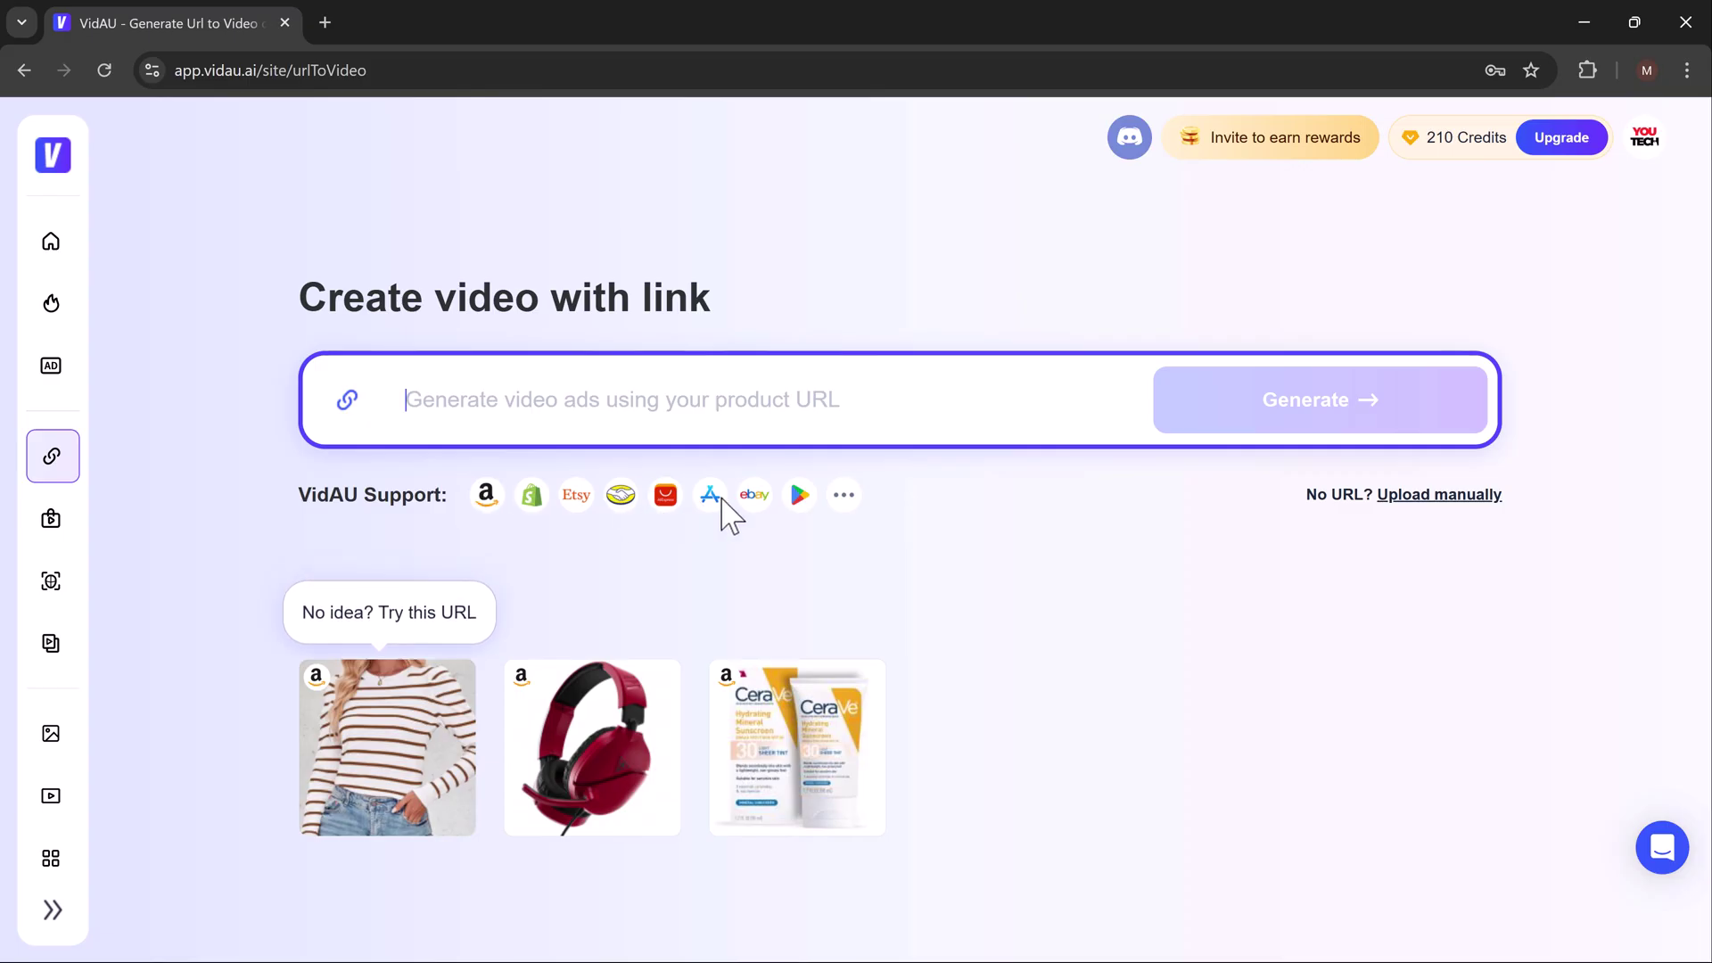
# Step: Use the striped sweater sample as the product link and let it be analysed
pyautogui.moveTo(845, 499)
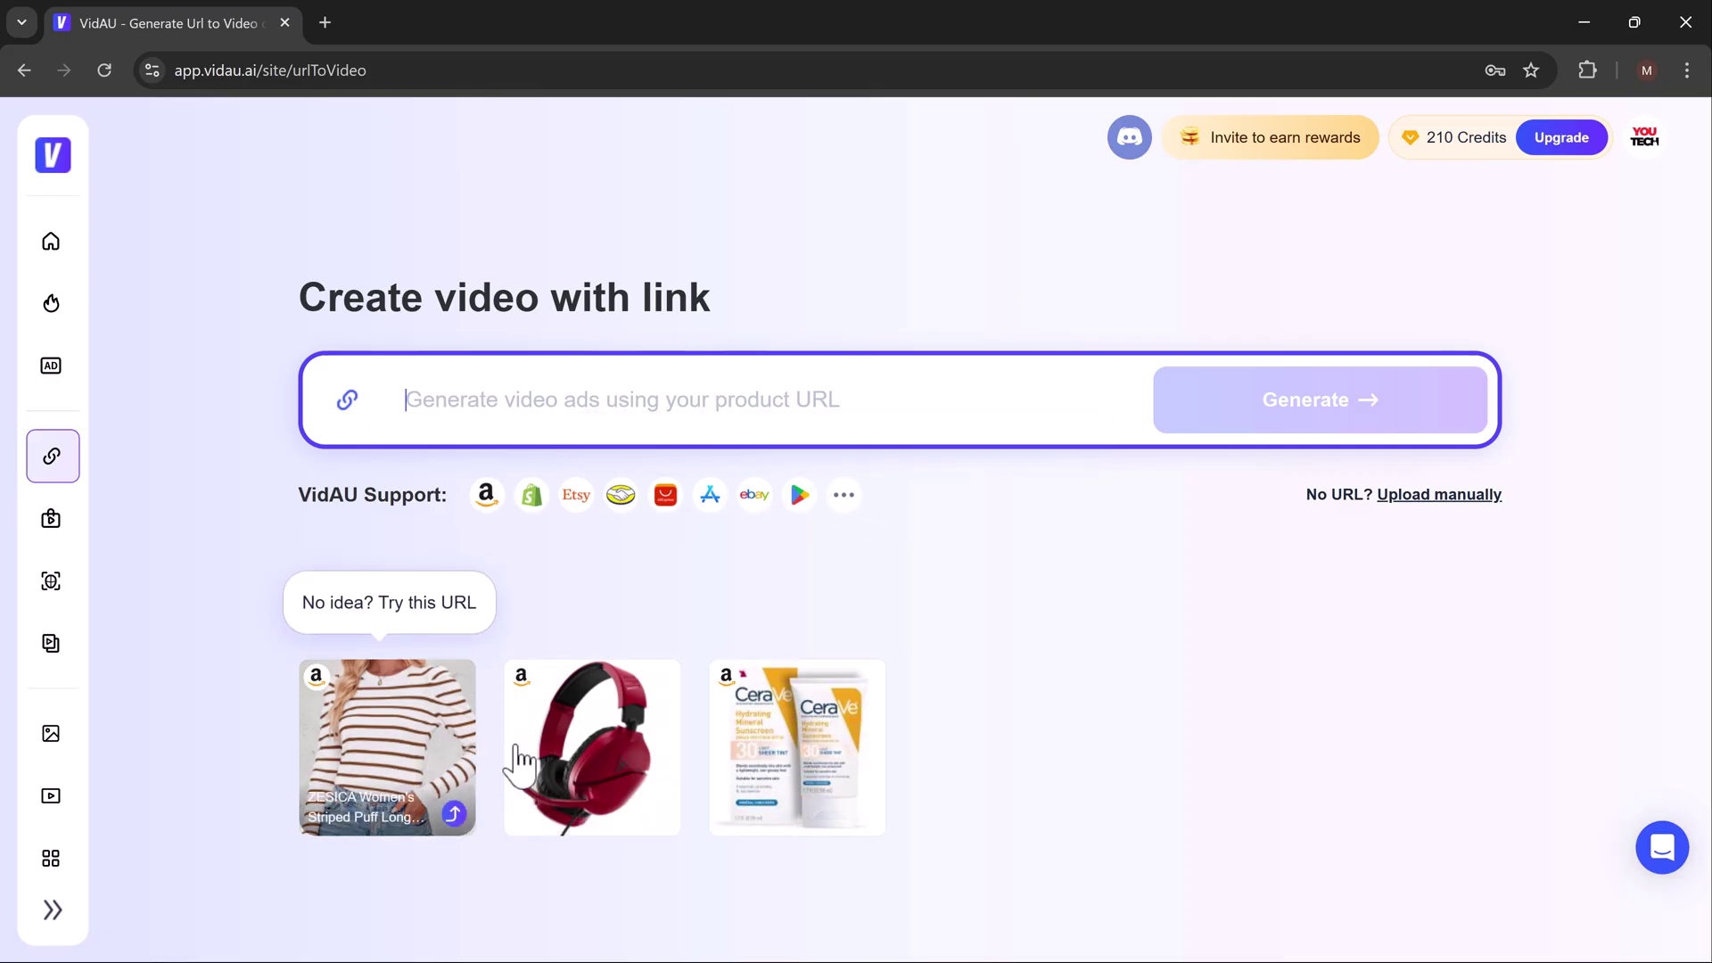
pyautogui.click(421, 670)
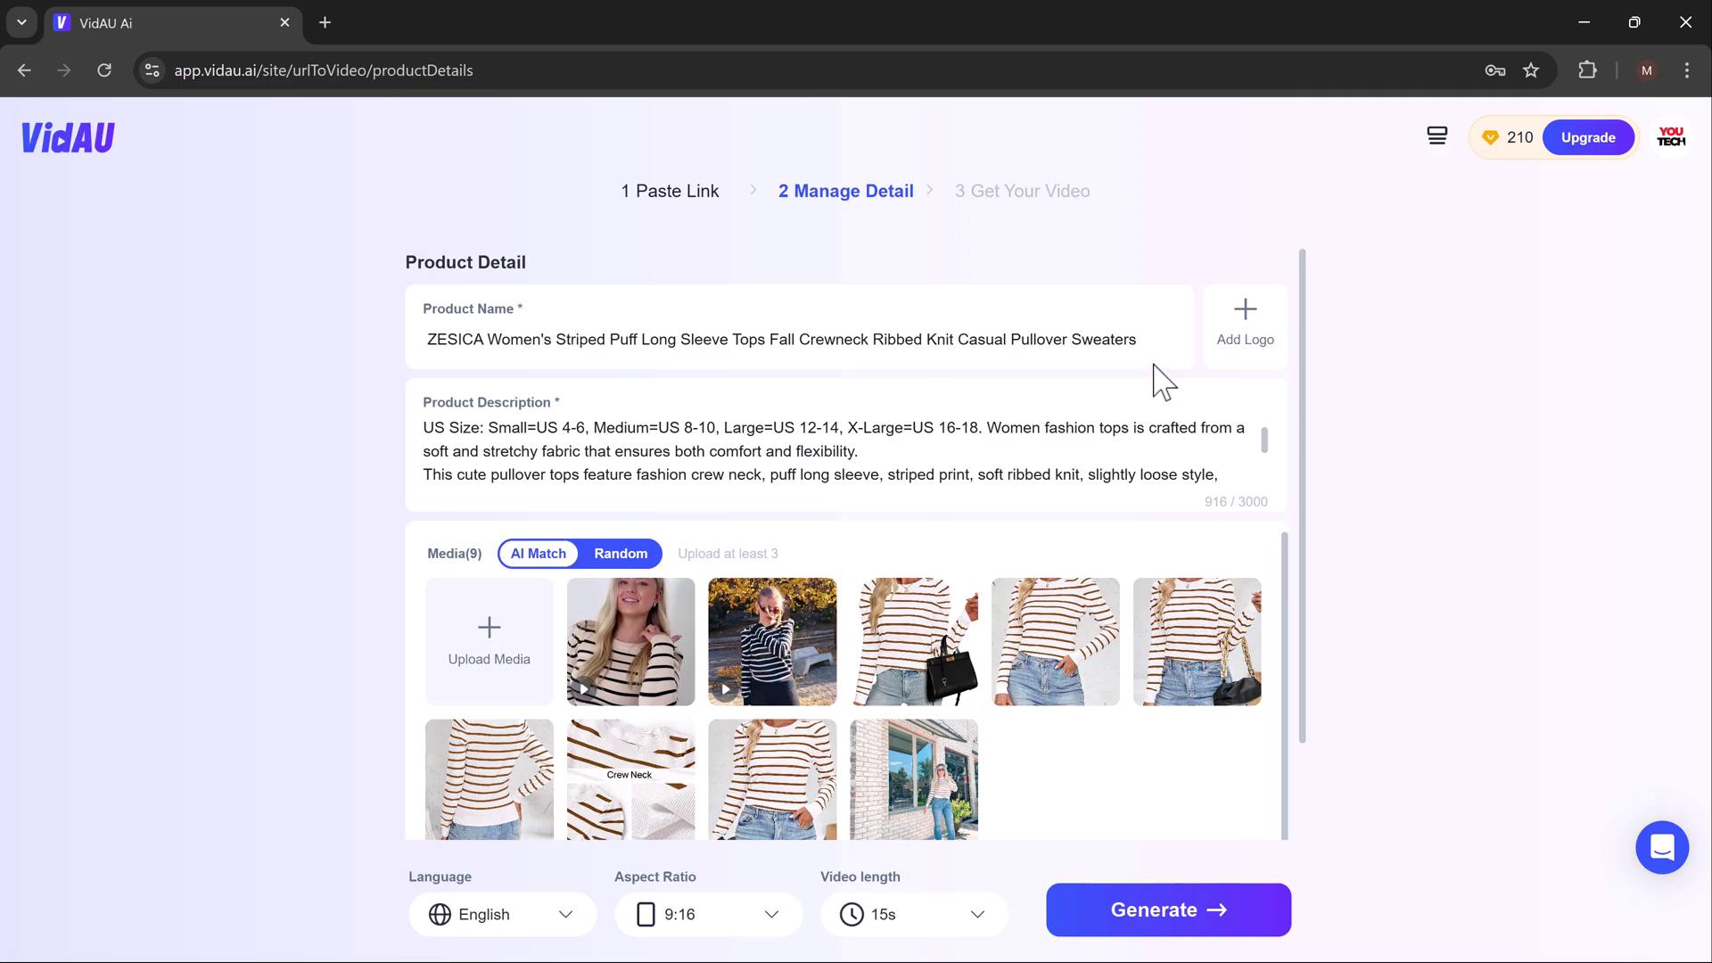
# Step: Keep AI Match media matching after trying Random, and select the woman-with-bag photo
pyautogui.scroll(-2, 946, 409)
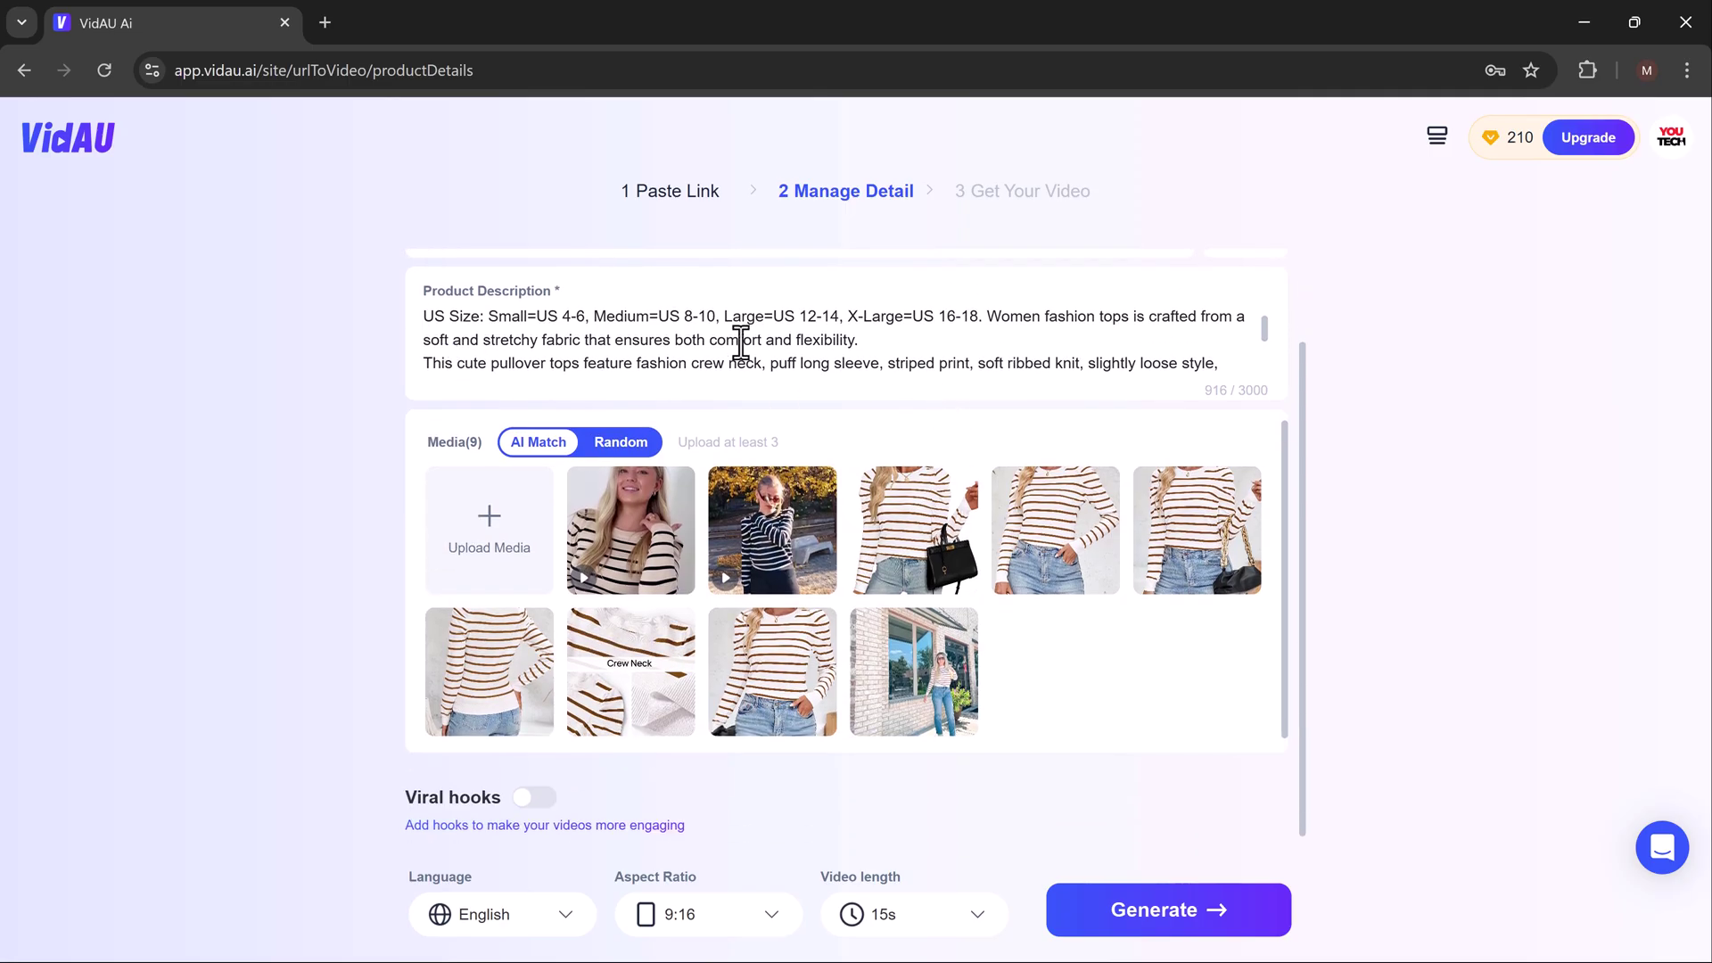
pyautogui.click(623, 444)
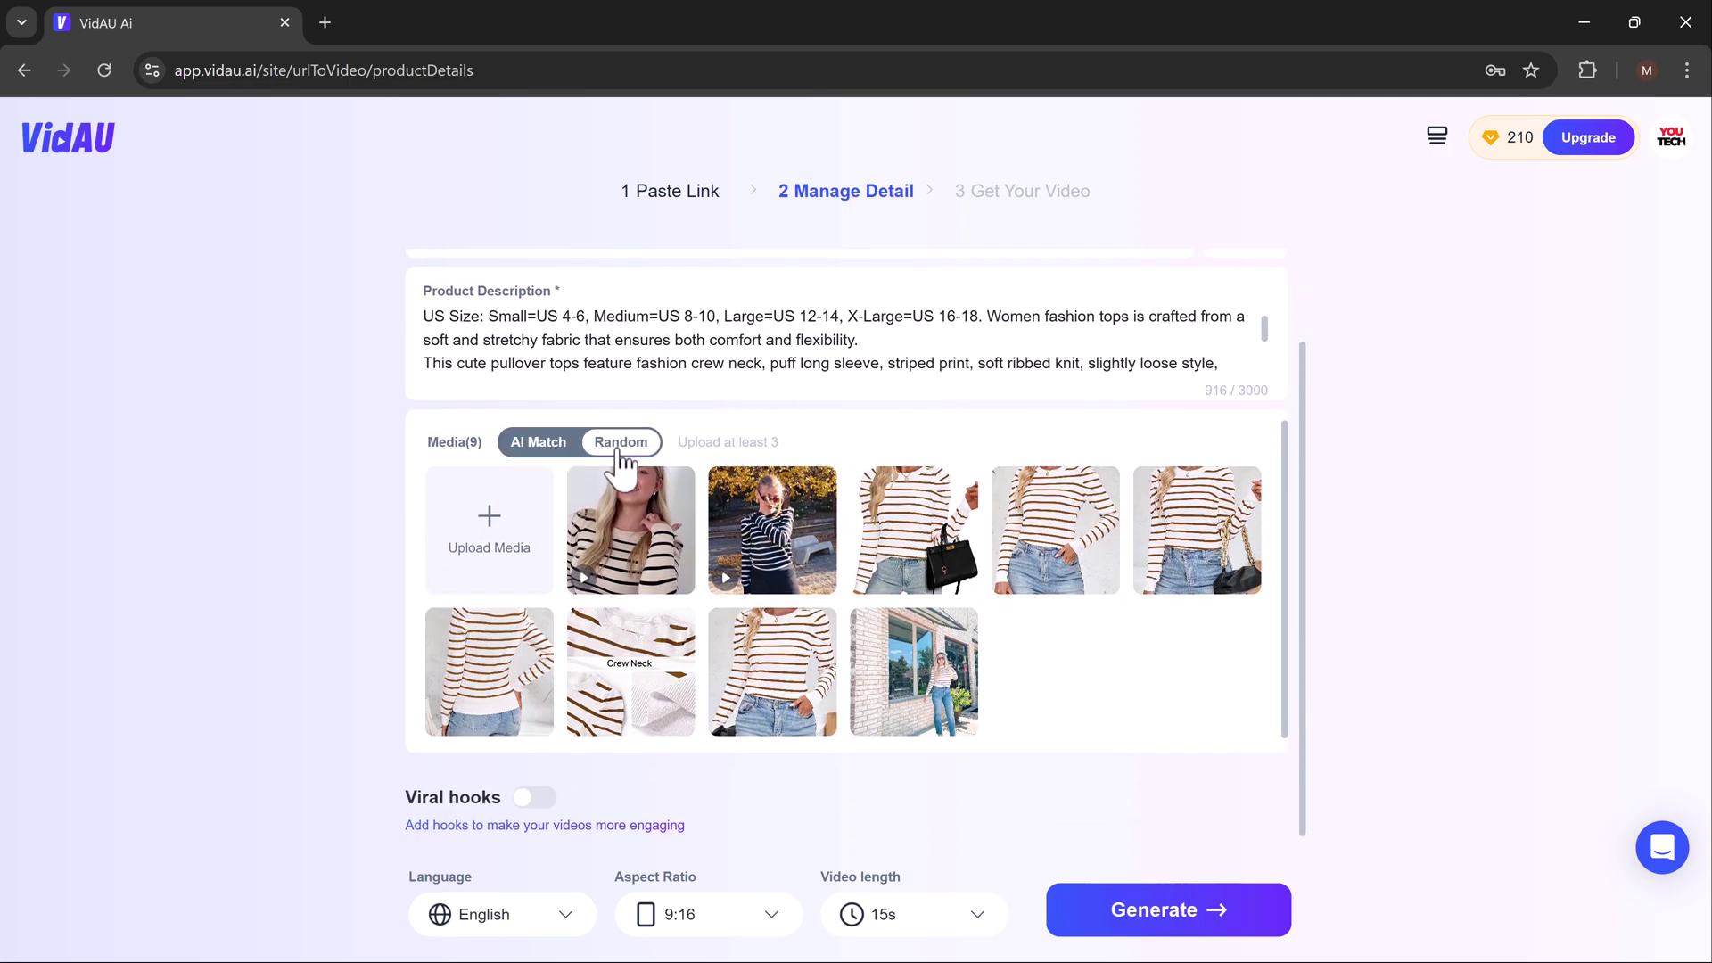
pyautogui.click(549, 448)
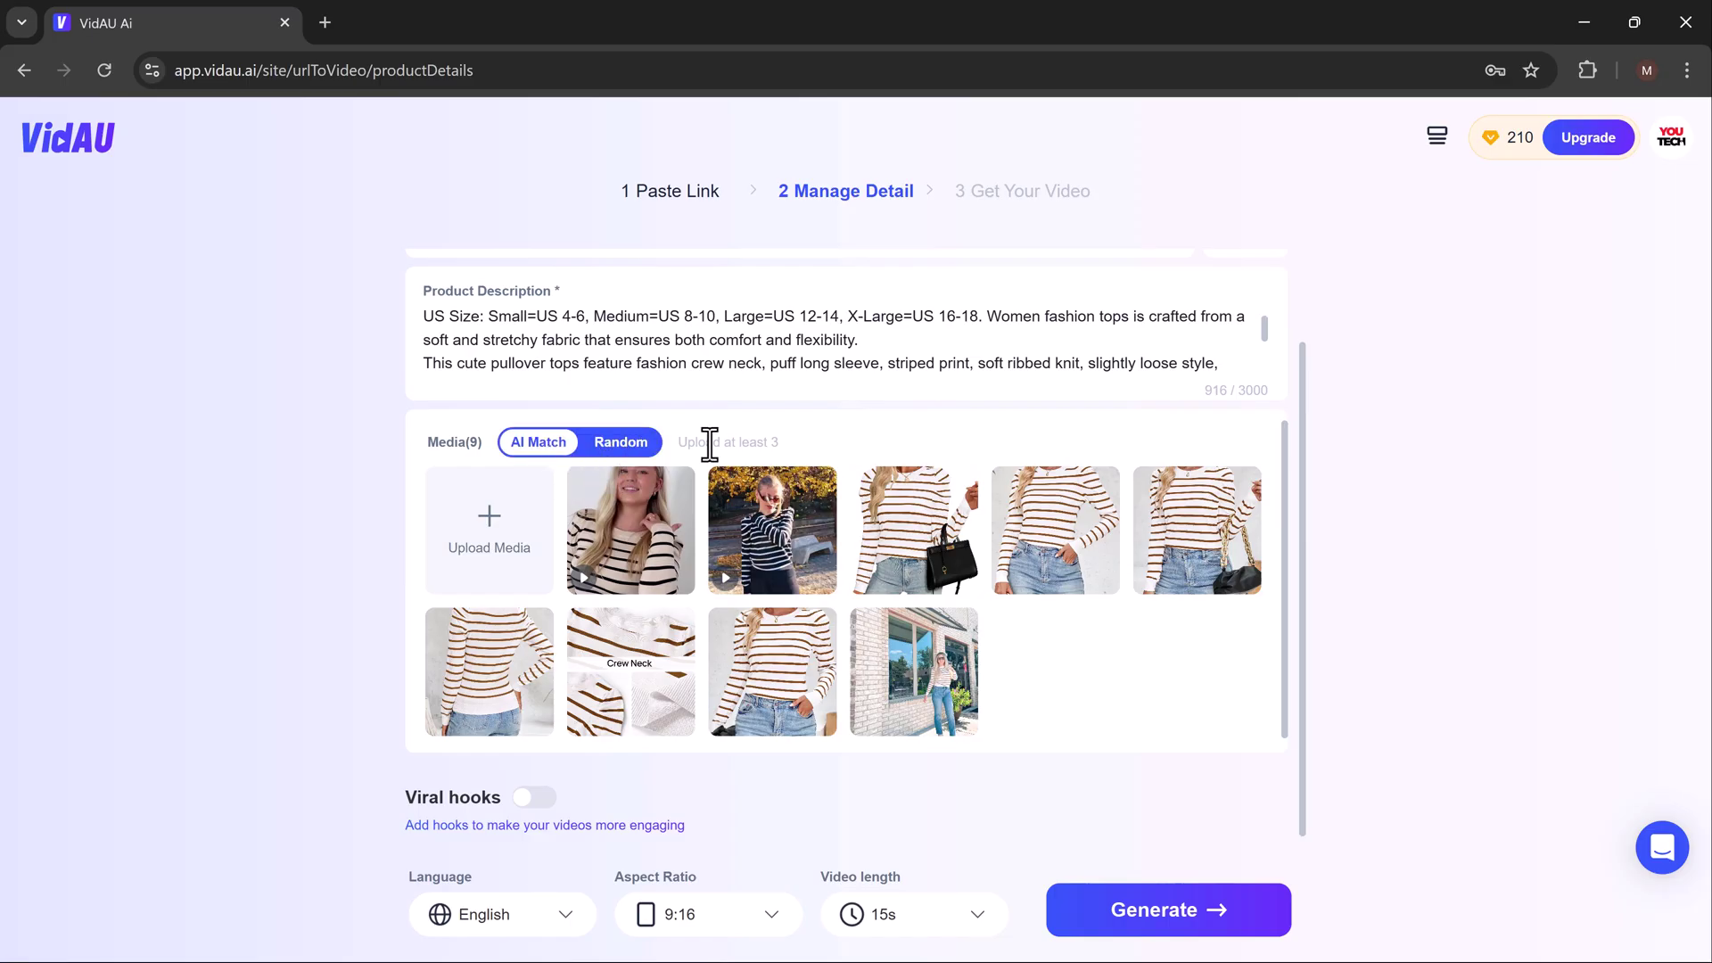
pyautogui.click(916, 528)
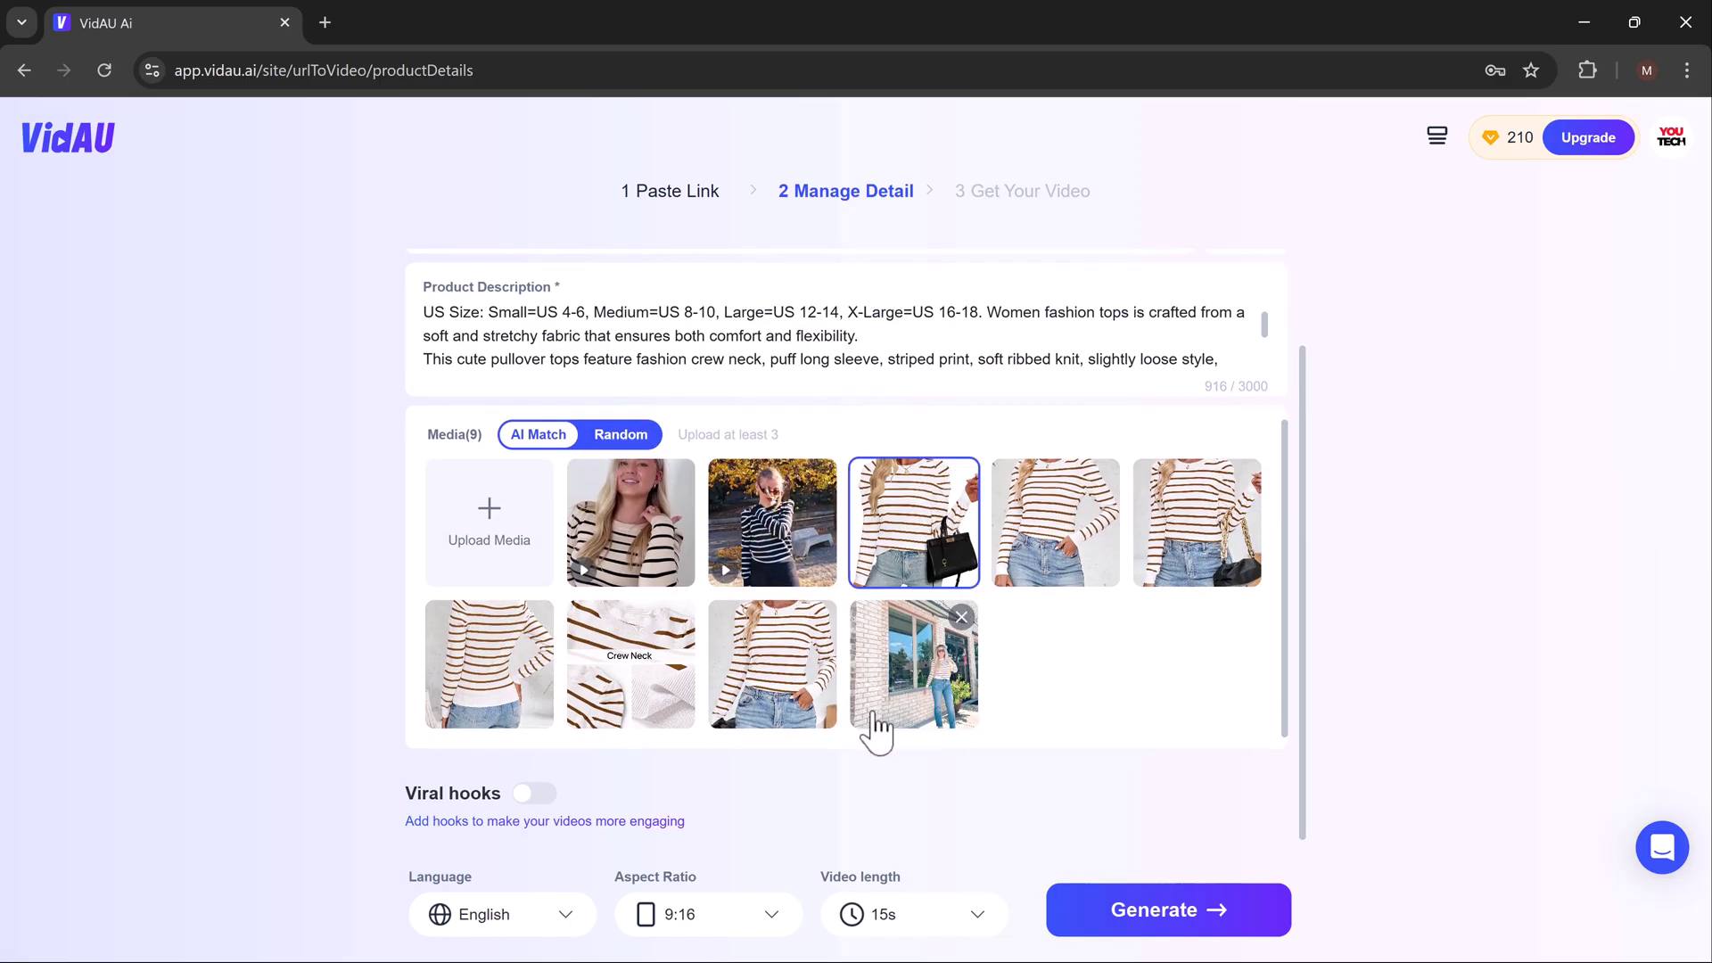
pyautogui.scroll(2, 981, 624)
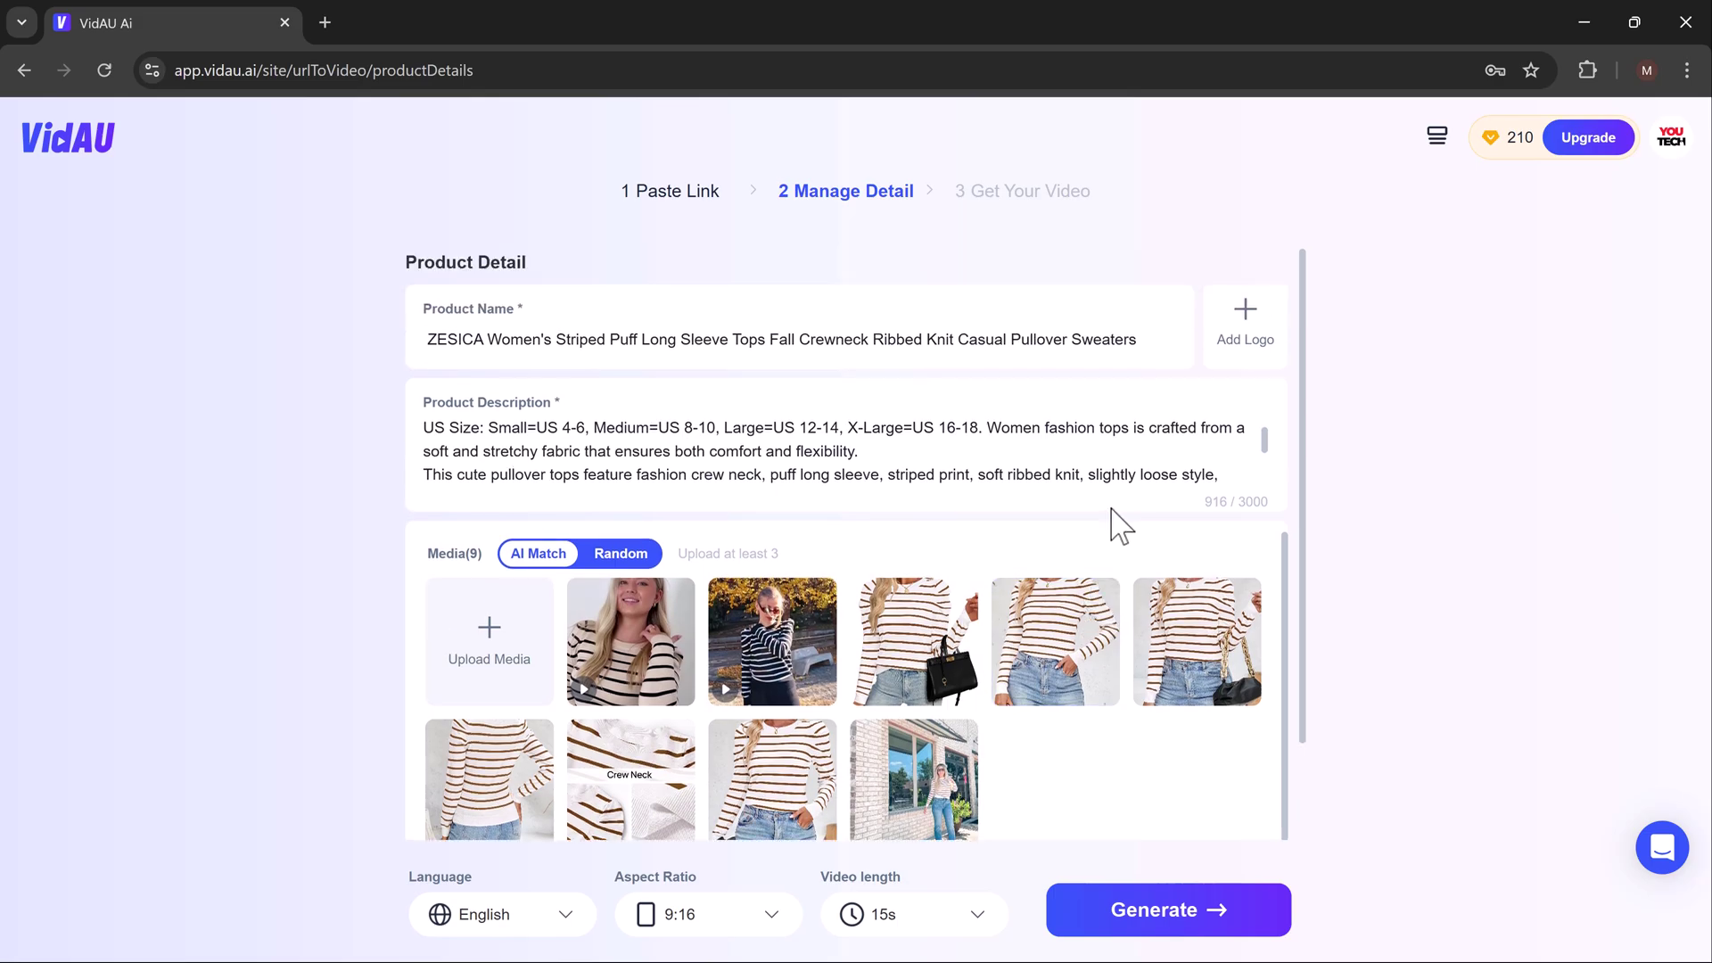
pyautogui.scroll(-2, 1119, 524)
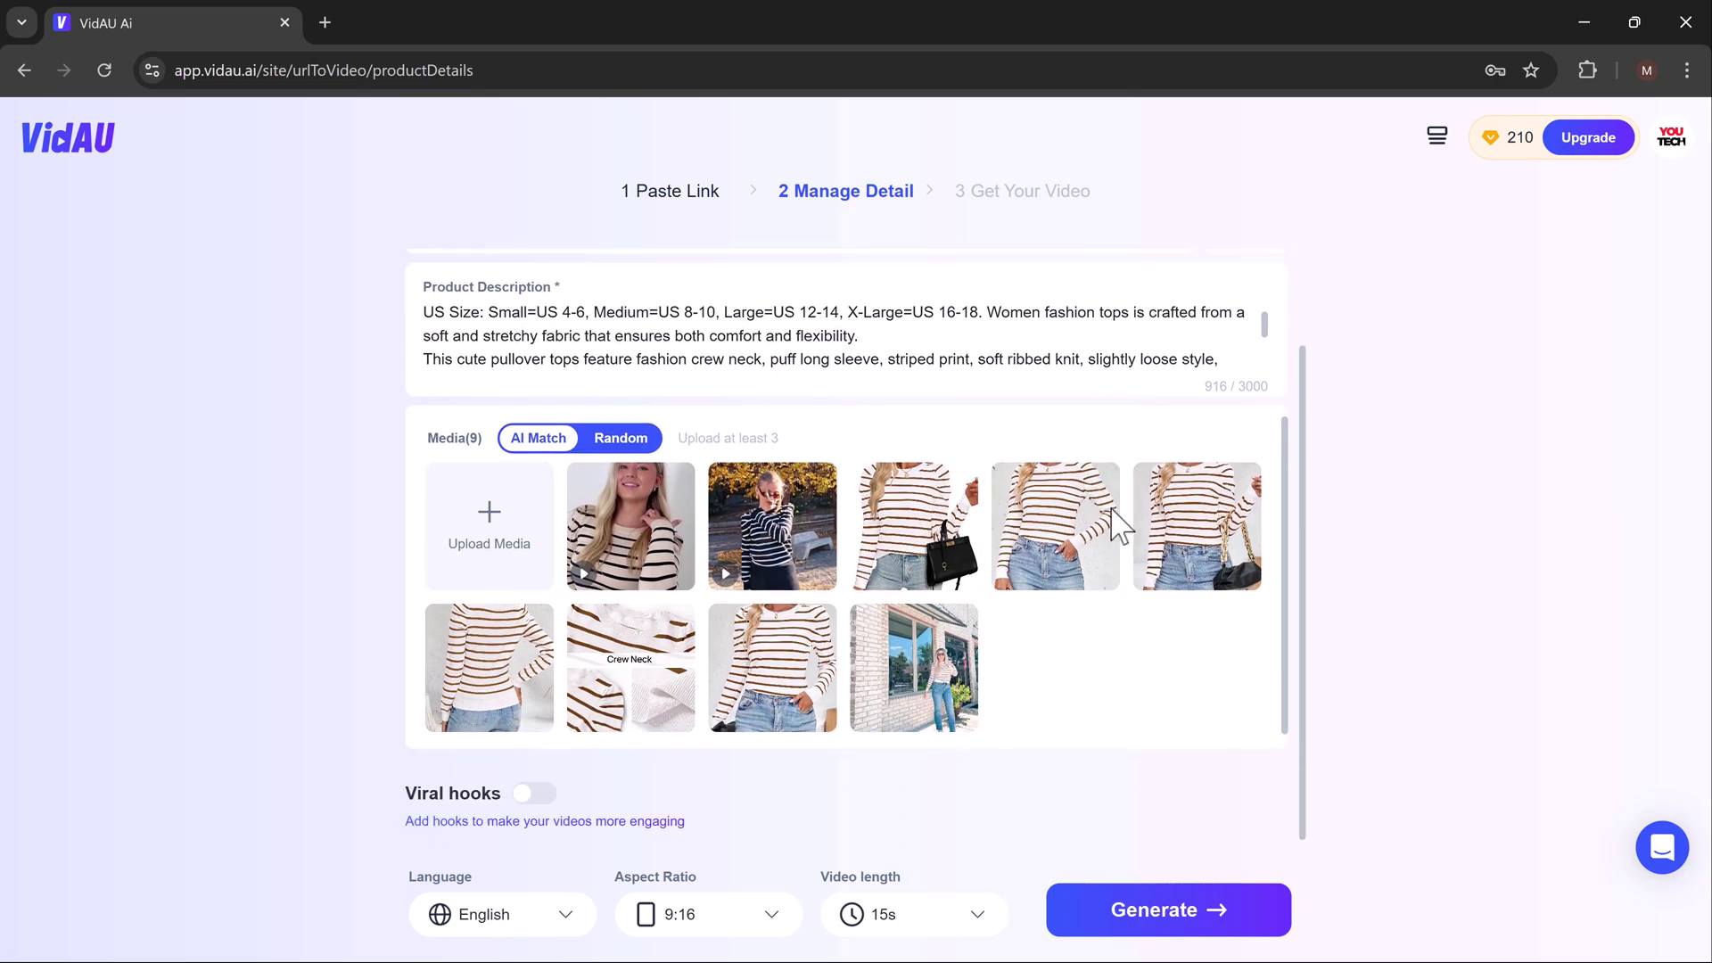
# Step: Check English language, 9:16 ratio and 15-second length, then generate the previews
pyautogui.click(561, 916)
pyautogui.scroll(-10, 545, 699)
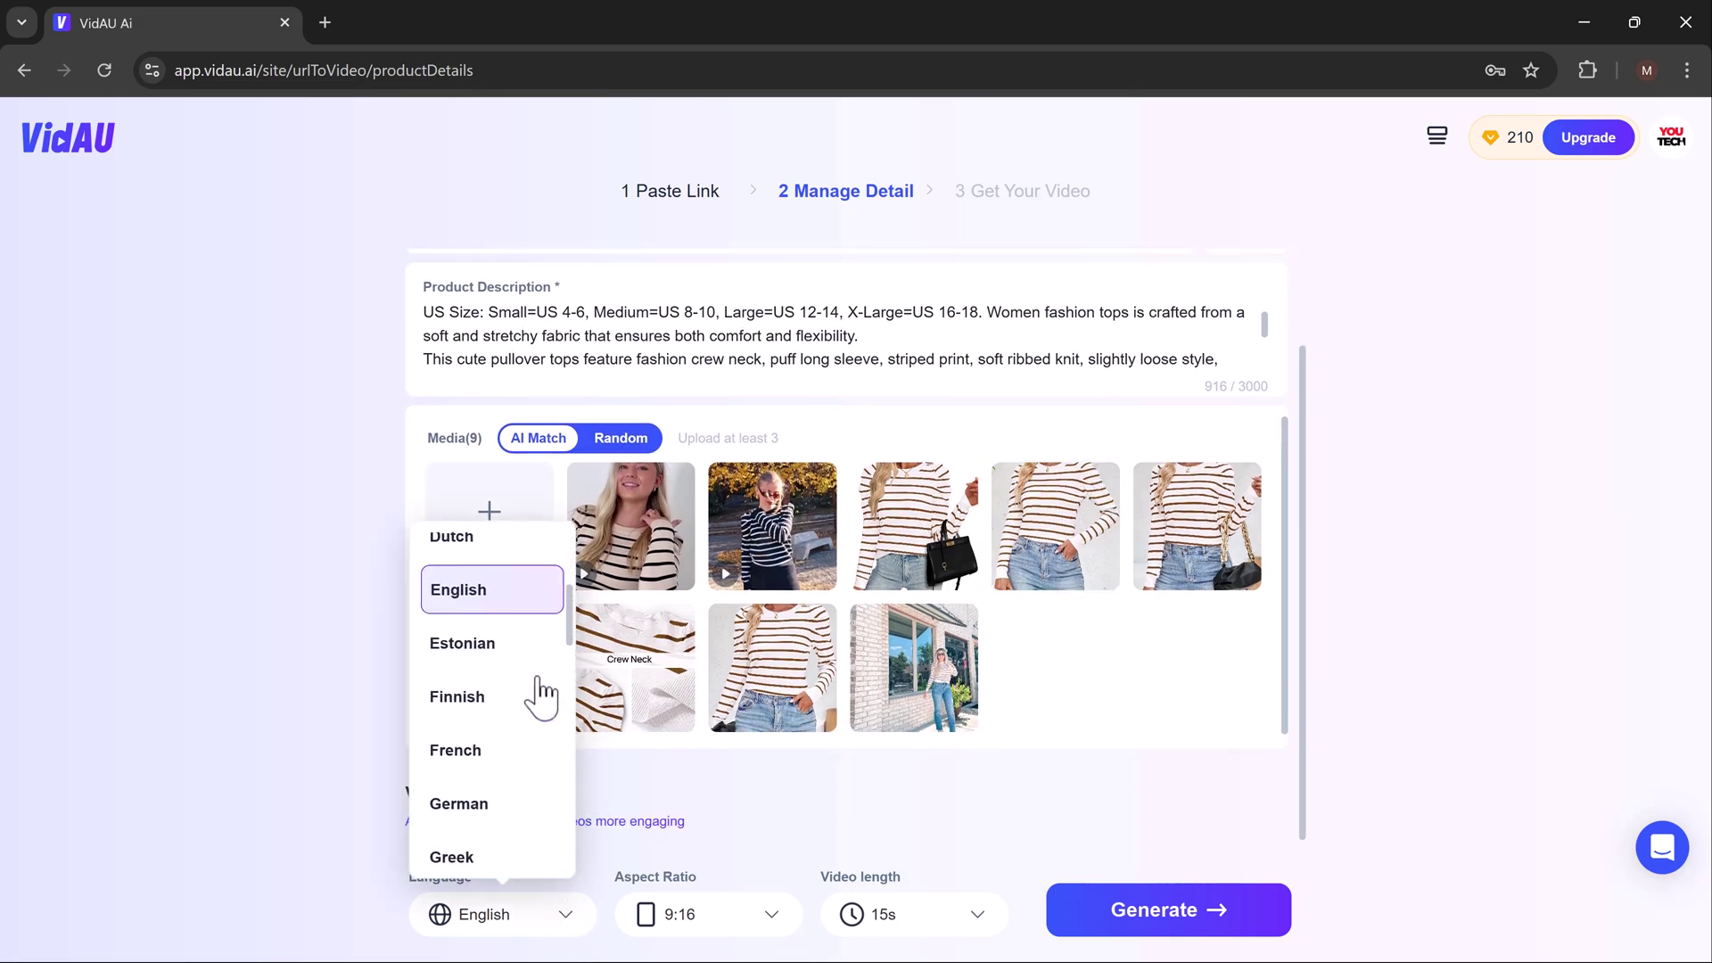
pyautogui.scroll(-1, 540, 696)
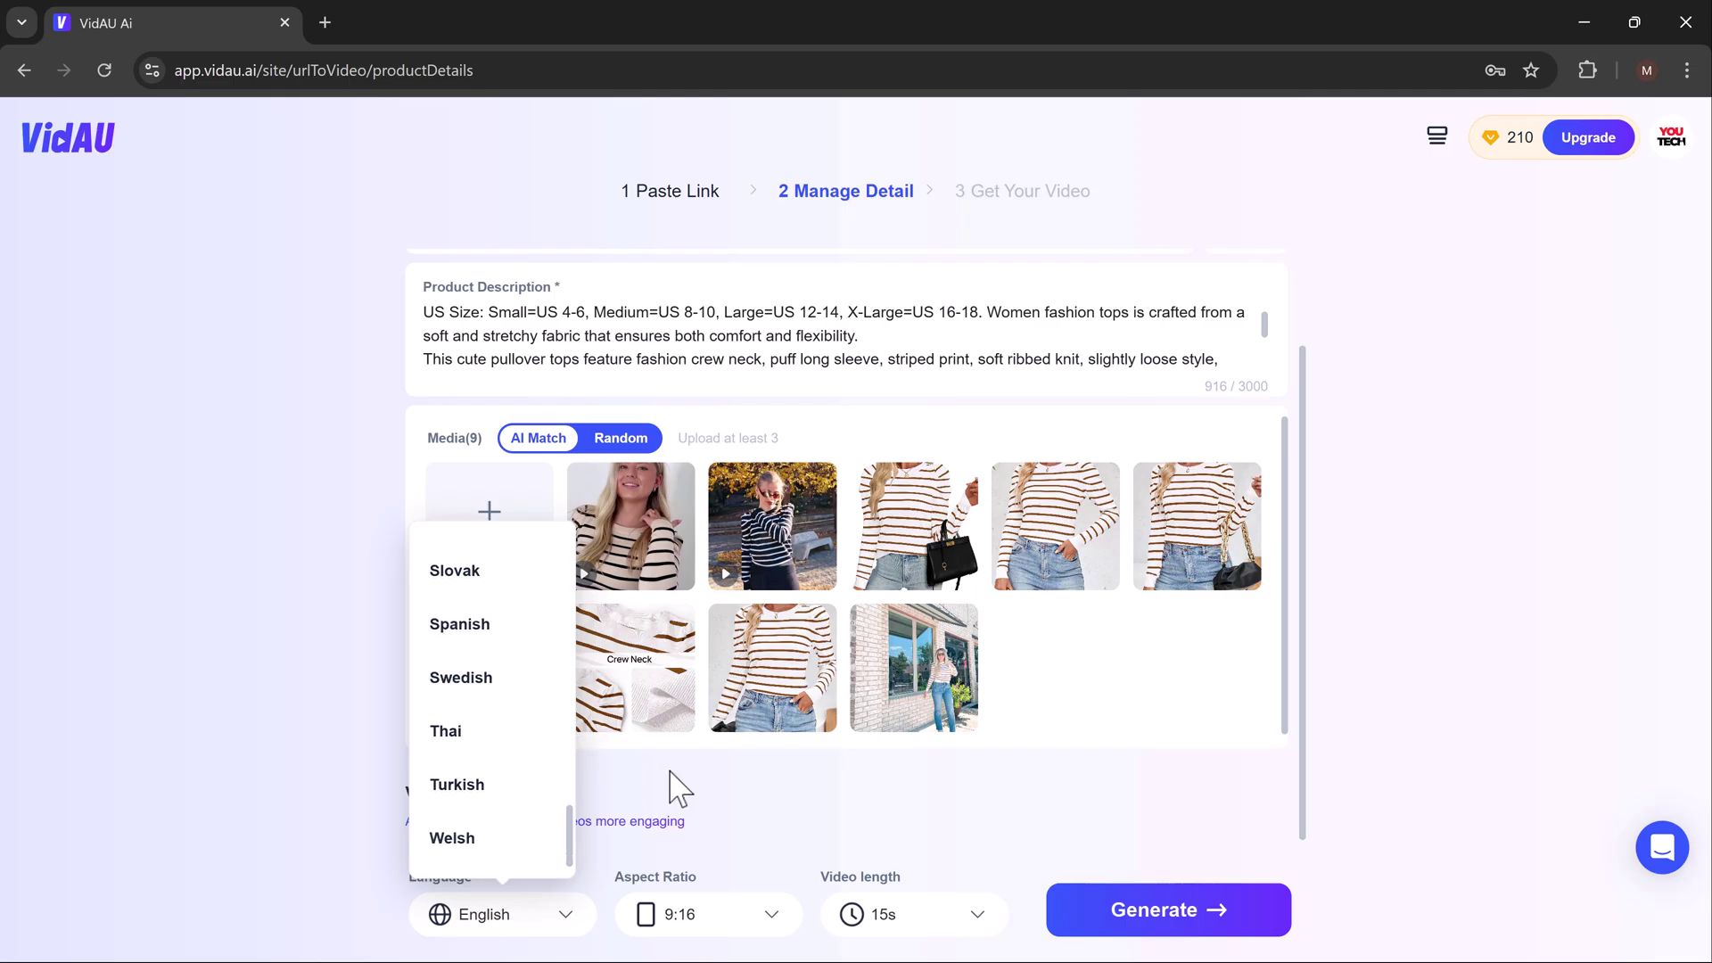
pyautogui.click(772, 918)
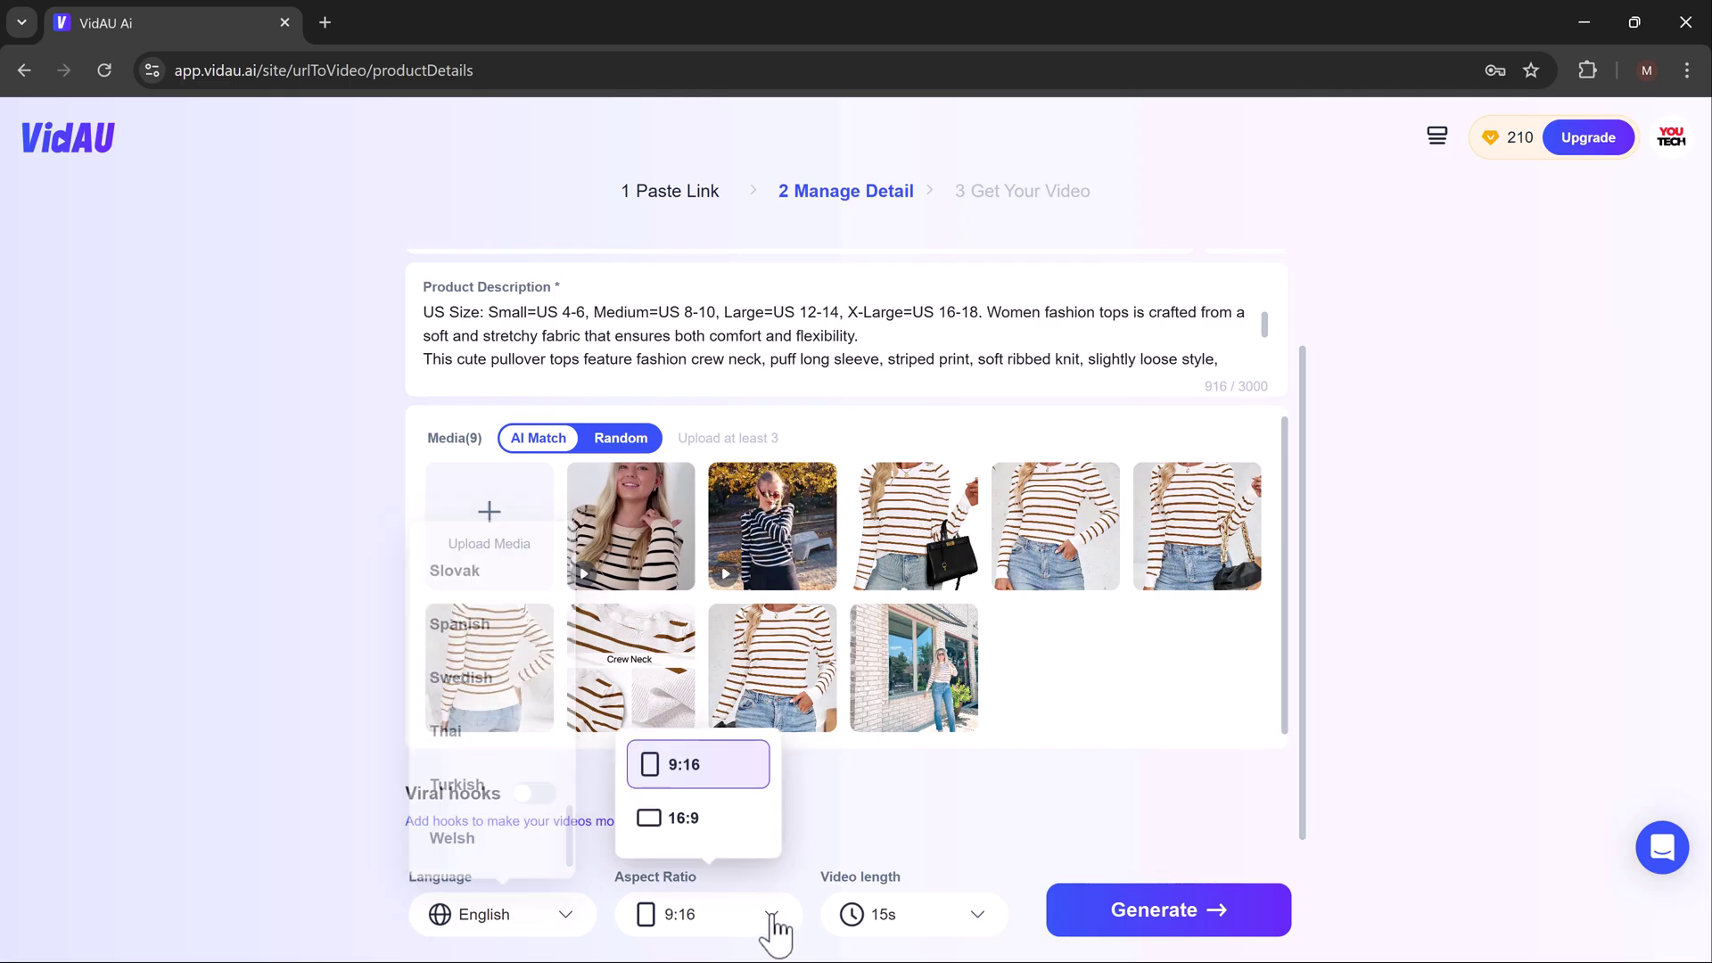
pyautogui.click(937, 927)
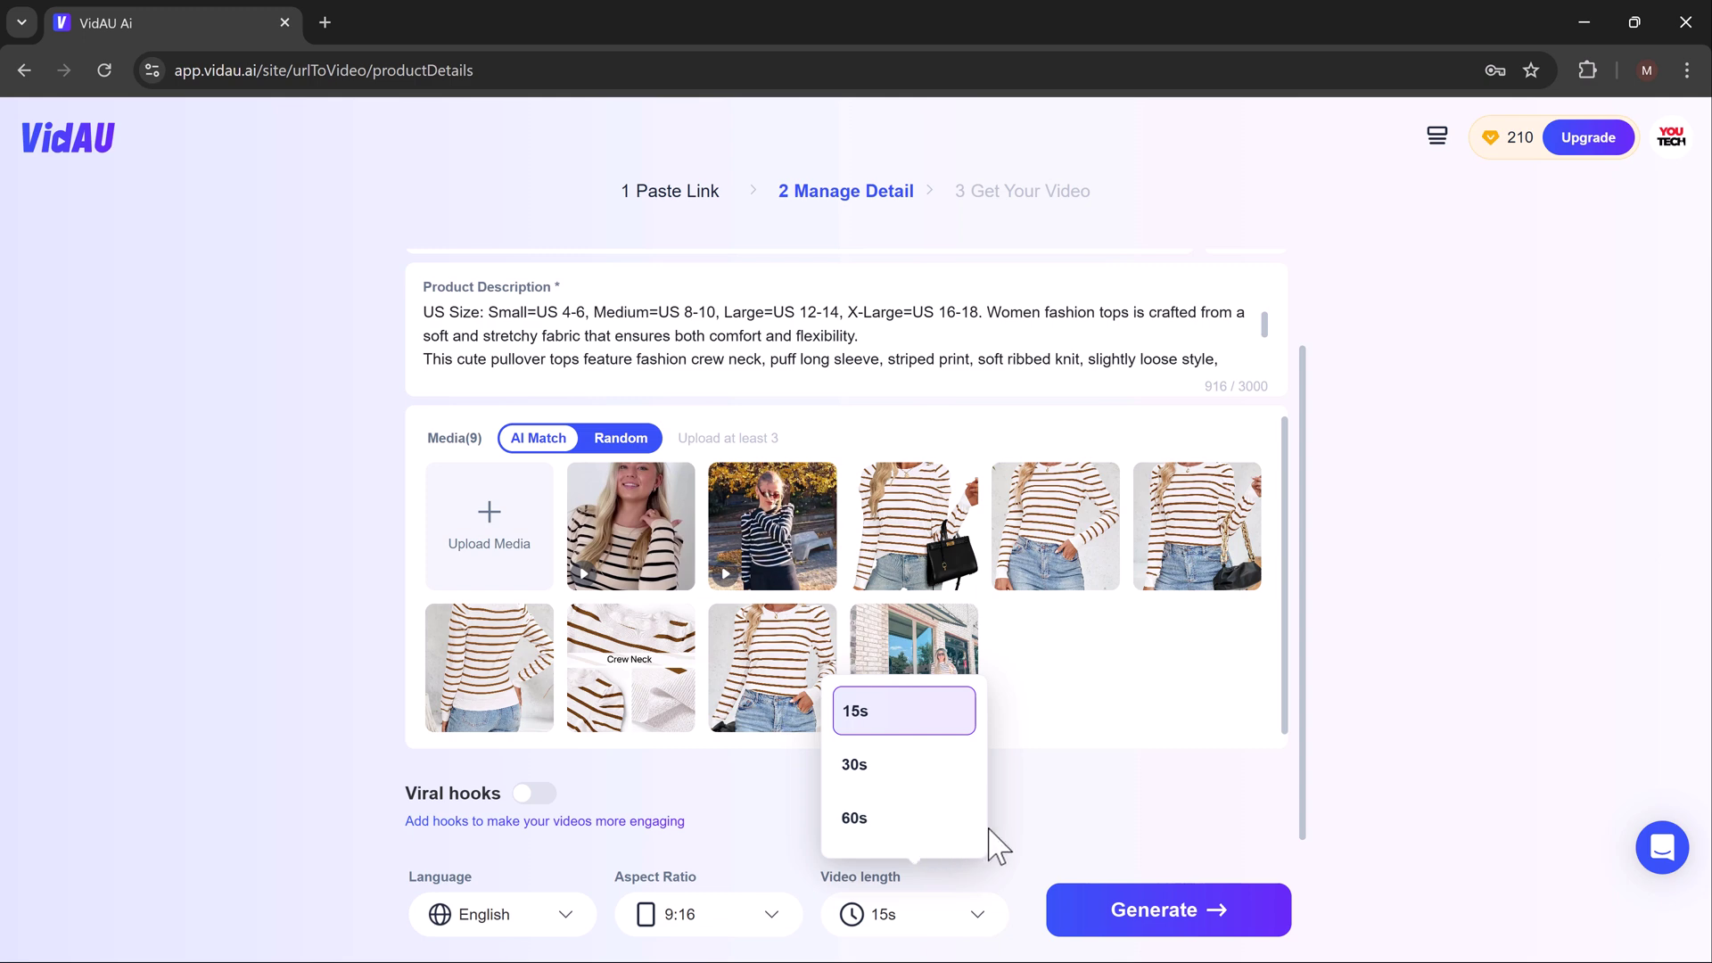
pyautogui.click(1162, 896)
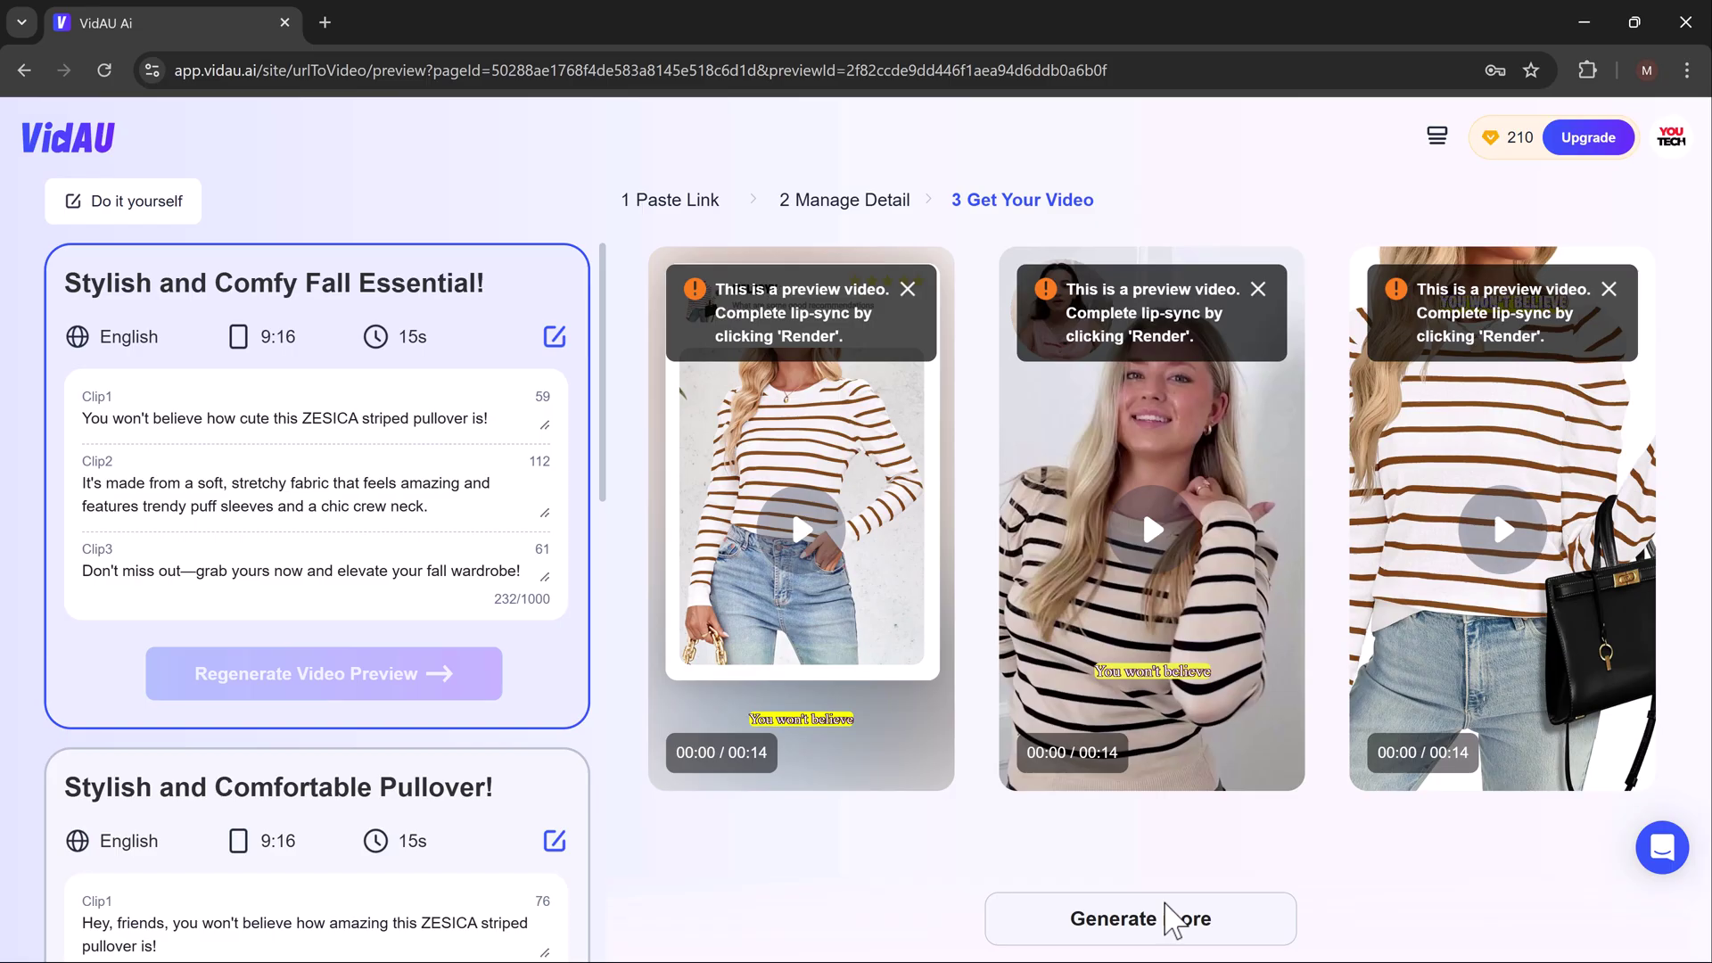
# Step: Play the first and third pullover previews, then render the third with full lip-sync
pyautogui.click(801, 530)
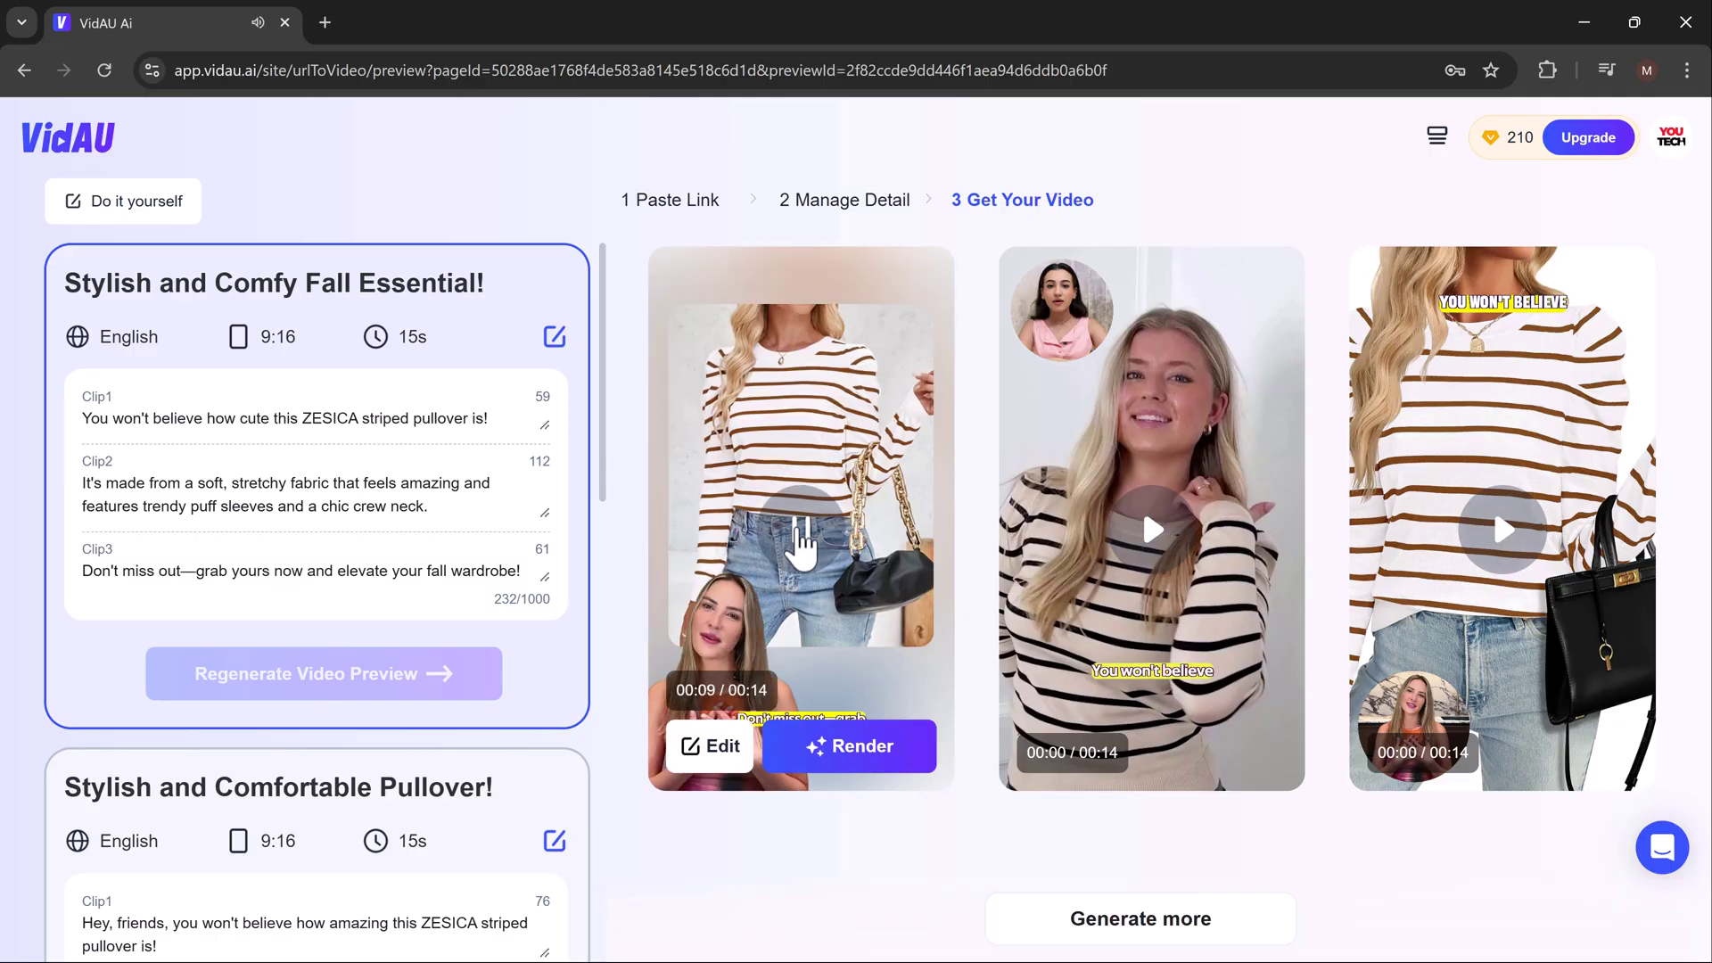
pyautogui.click(1502, 545)
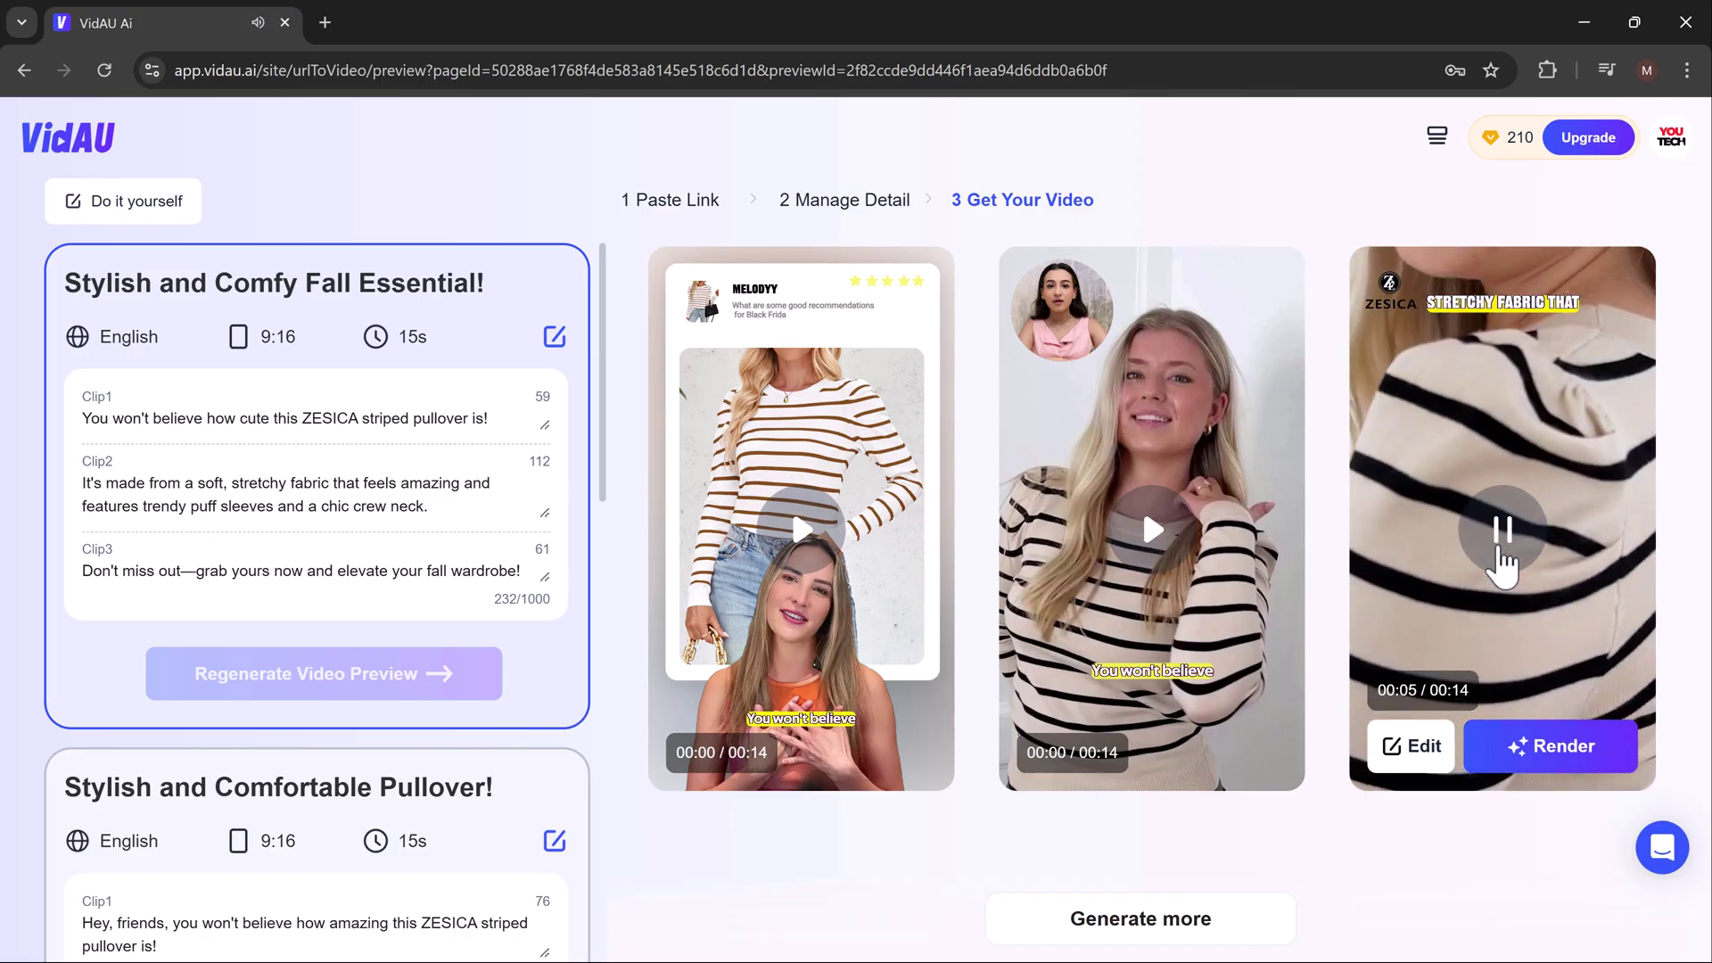
pyautogui.click(1500, 547)
pyautogui.click(1545, 756)
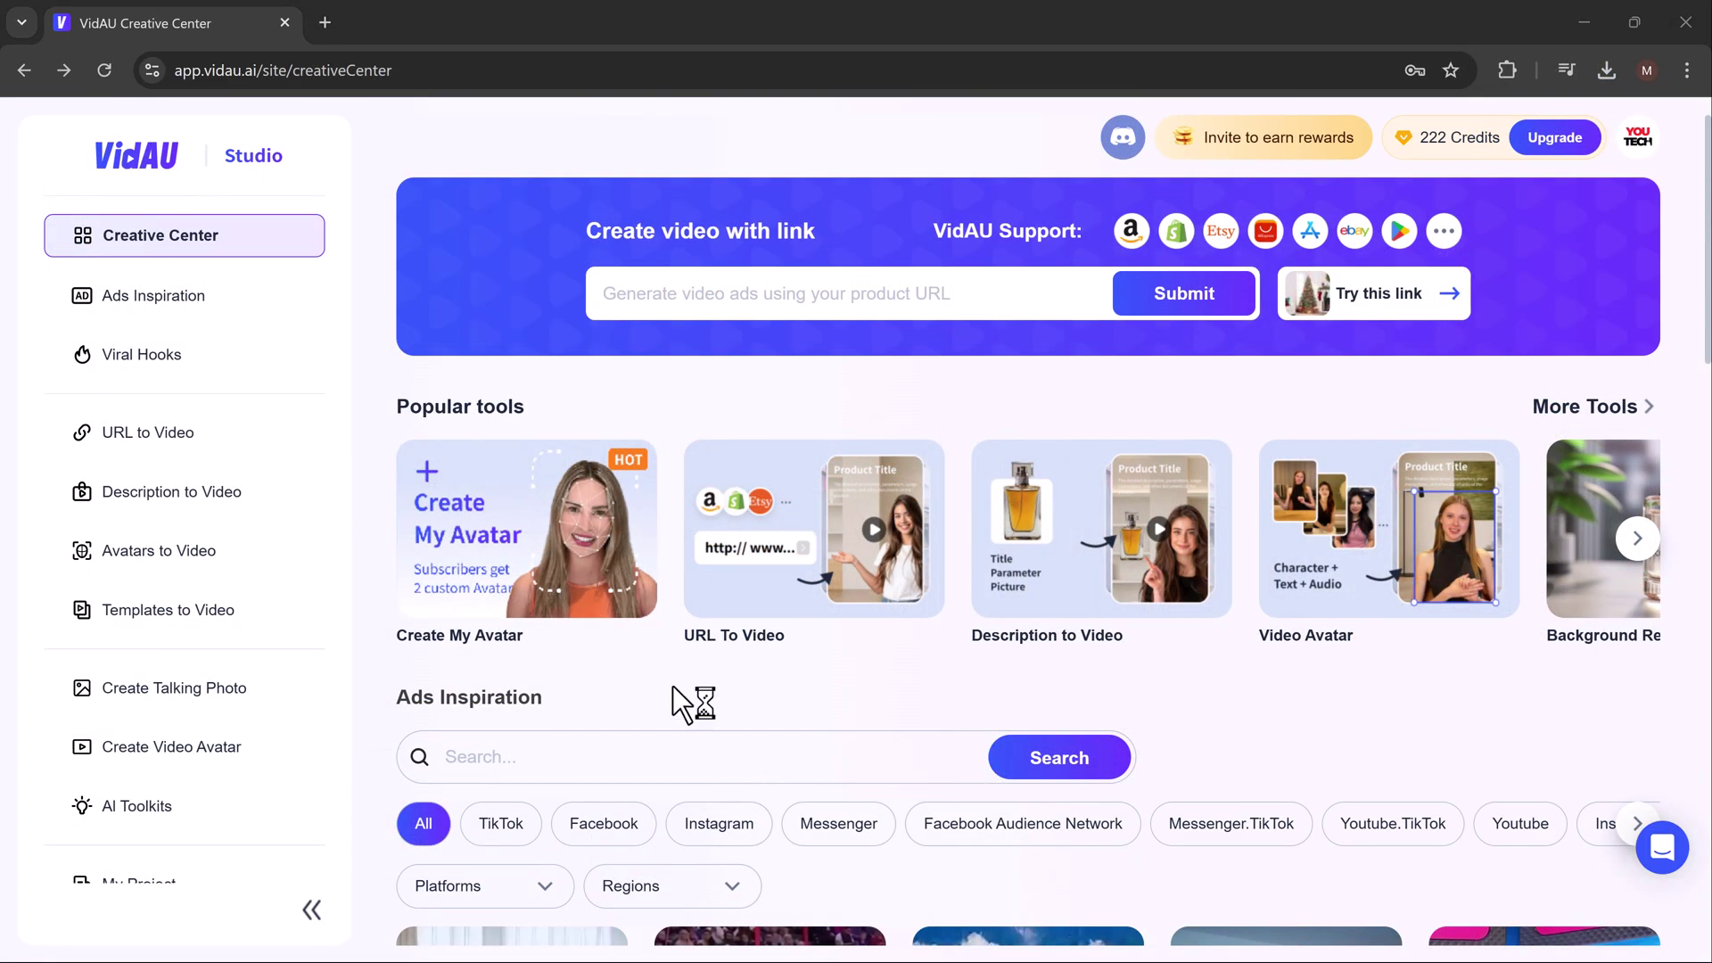
pyautogui.click(1362, 595)
pyautogui.scroll(-6, 1471, 464)
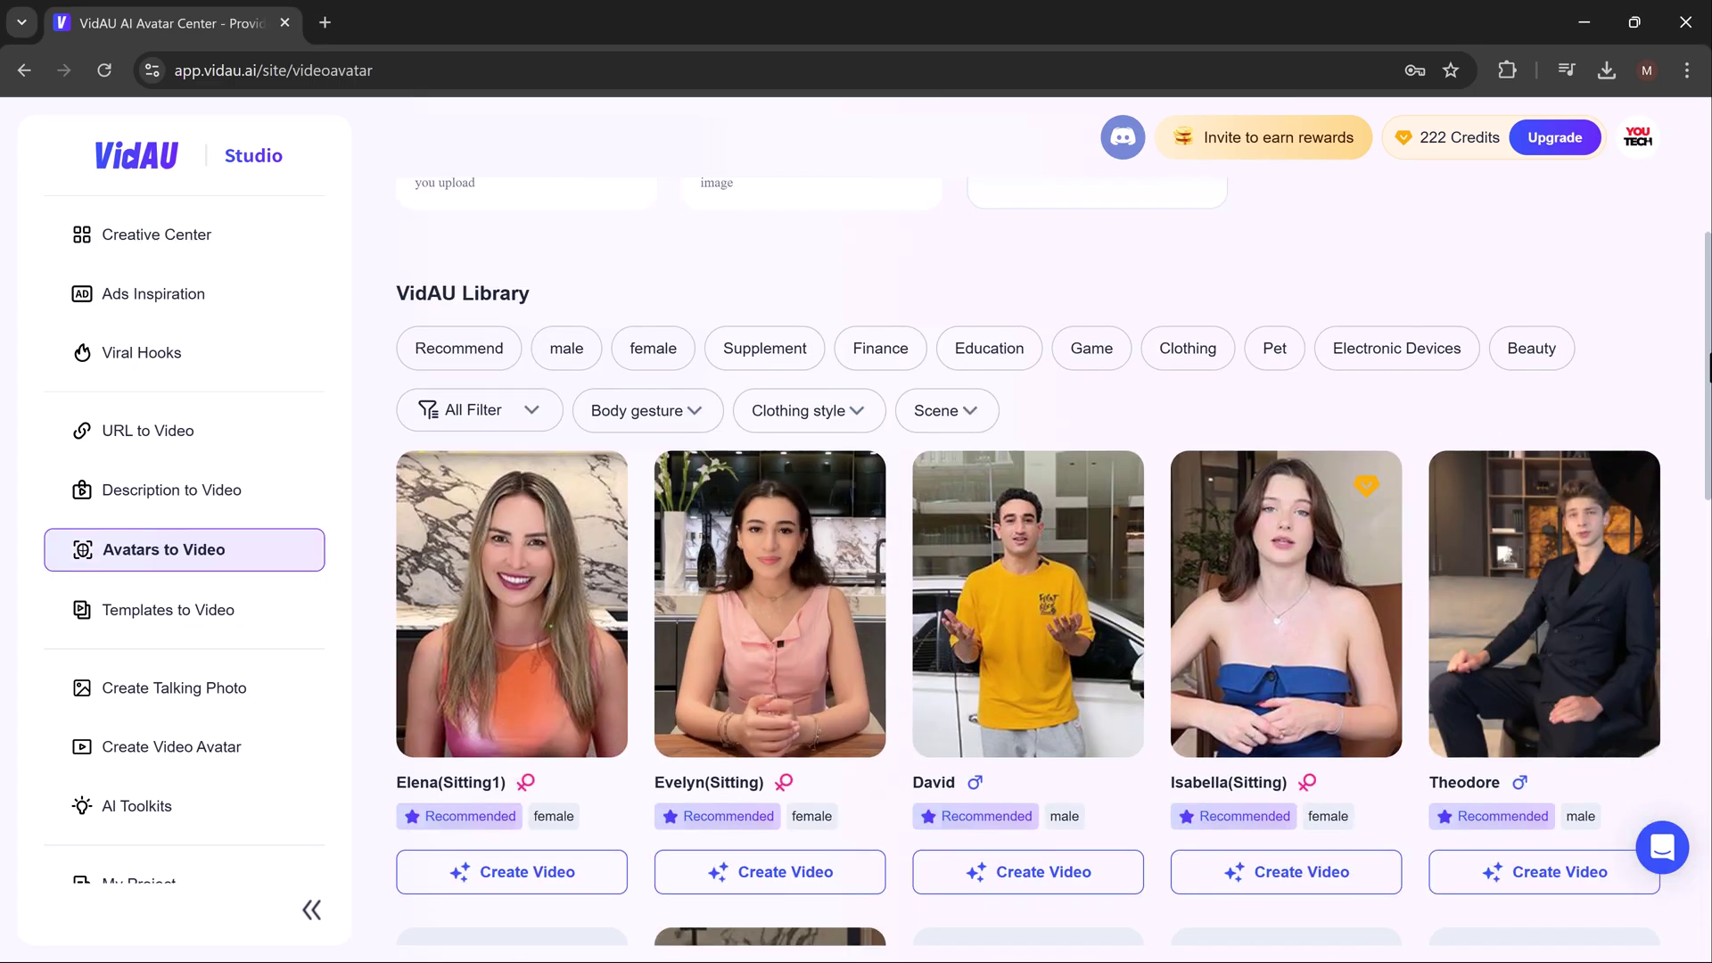
pyautogui.scroll(-6, 1054, 624)
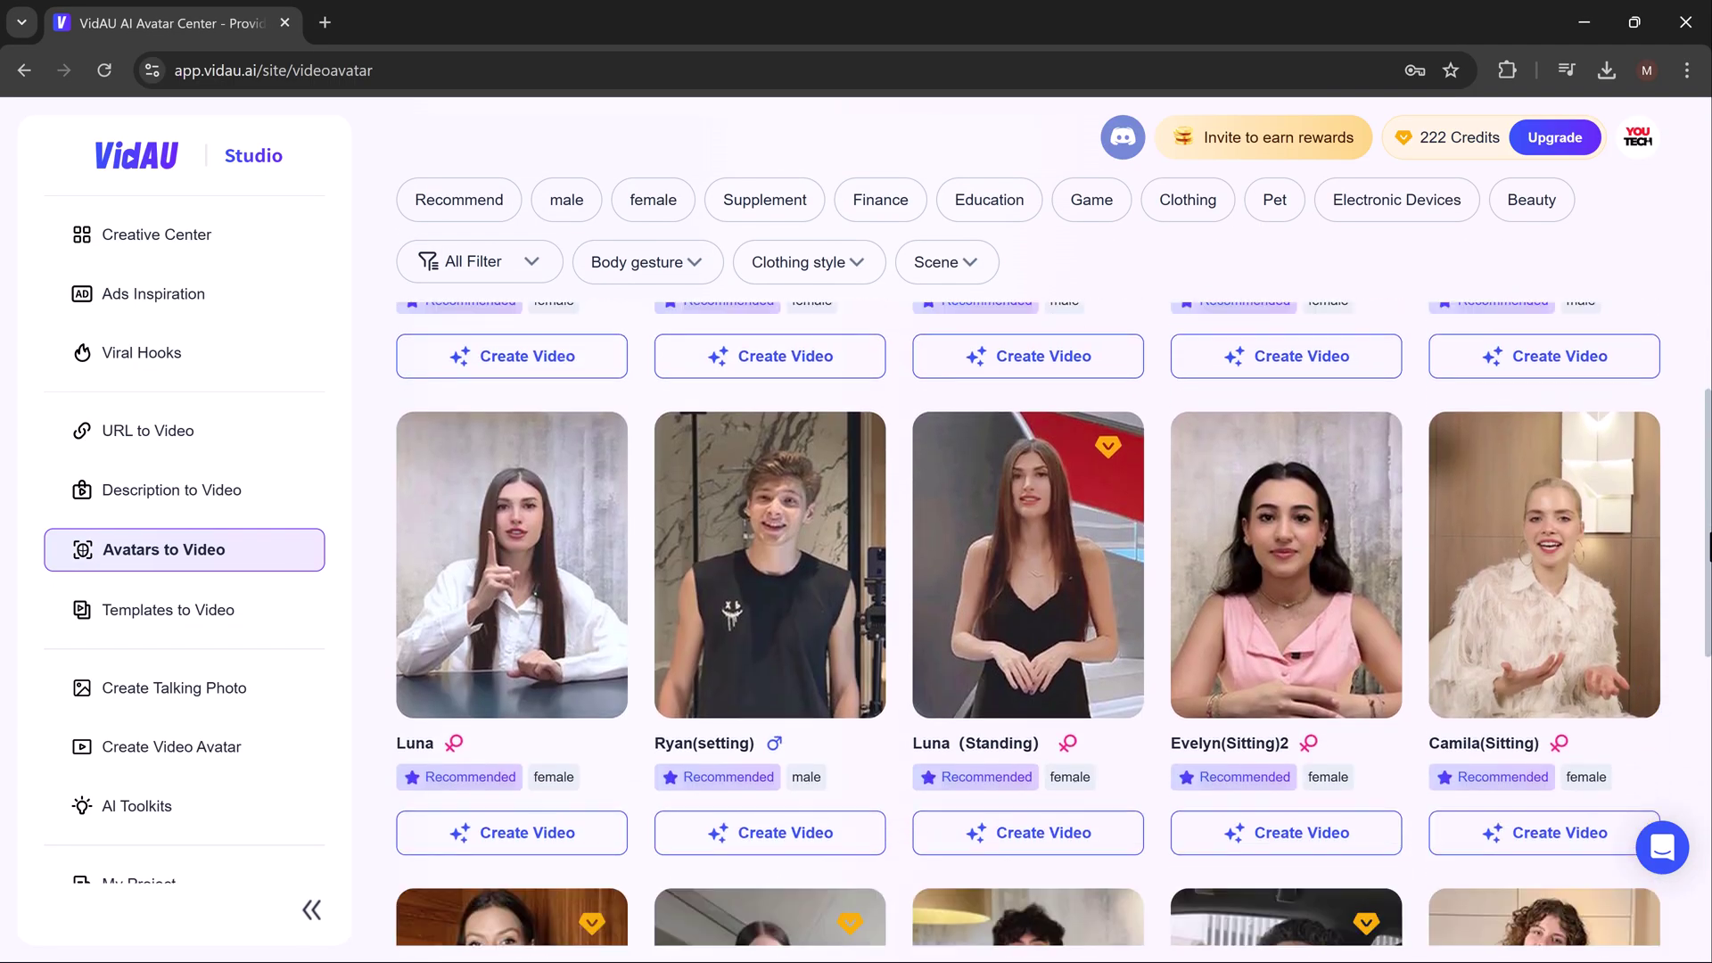
pyautogui.scroll(-3, 1054, 624)
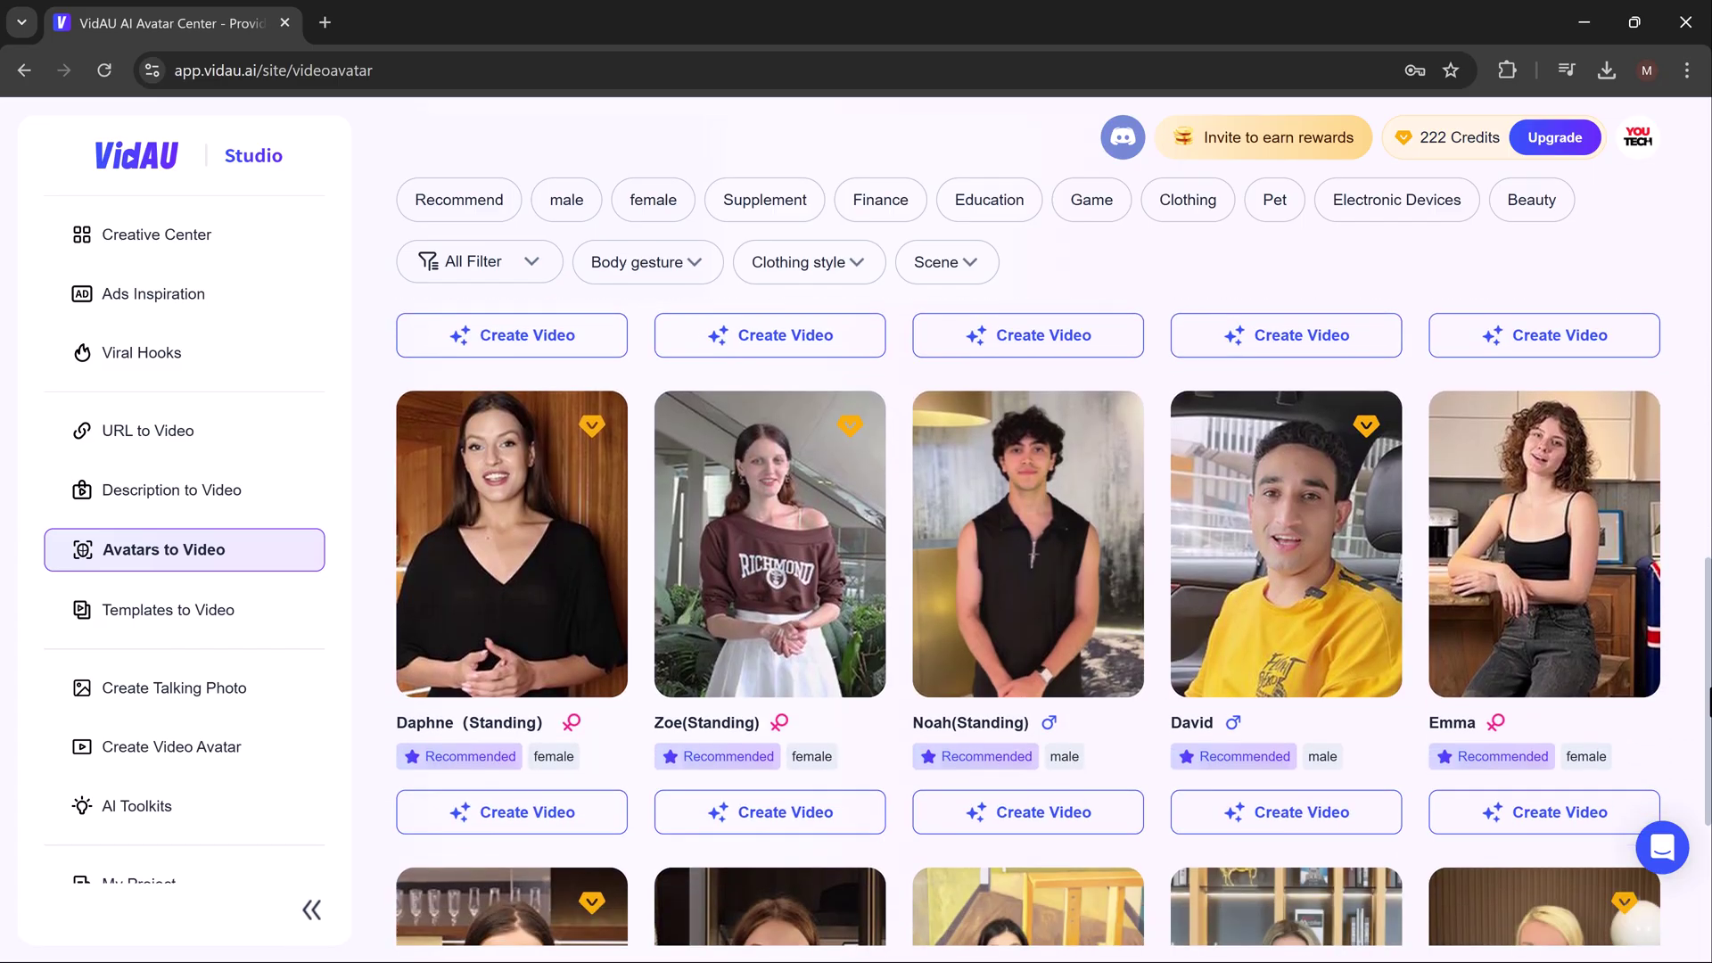
pyautogui.scroll(-12, 1054, 624)
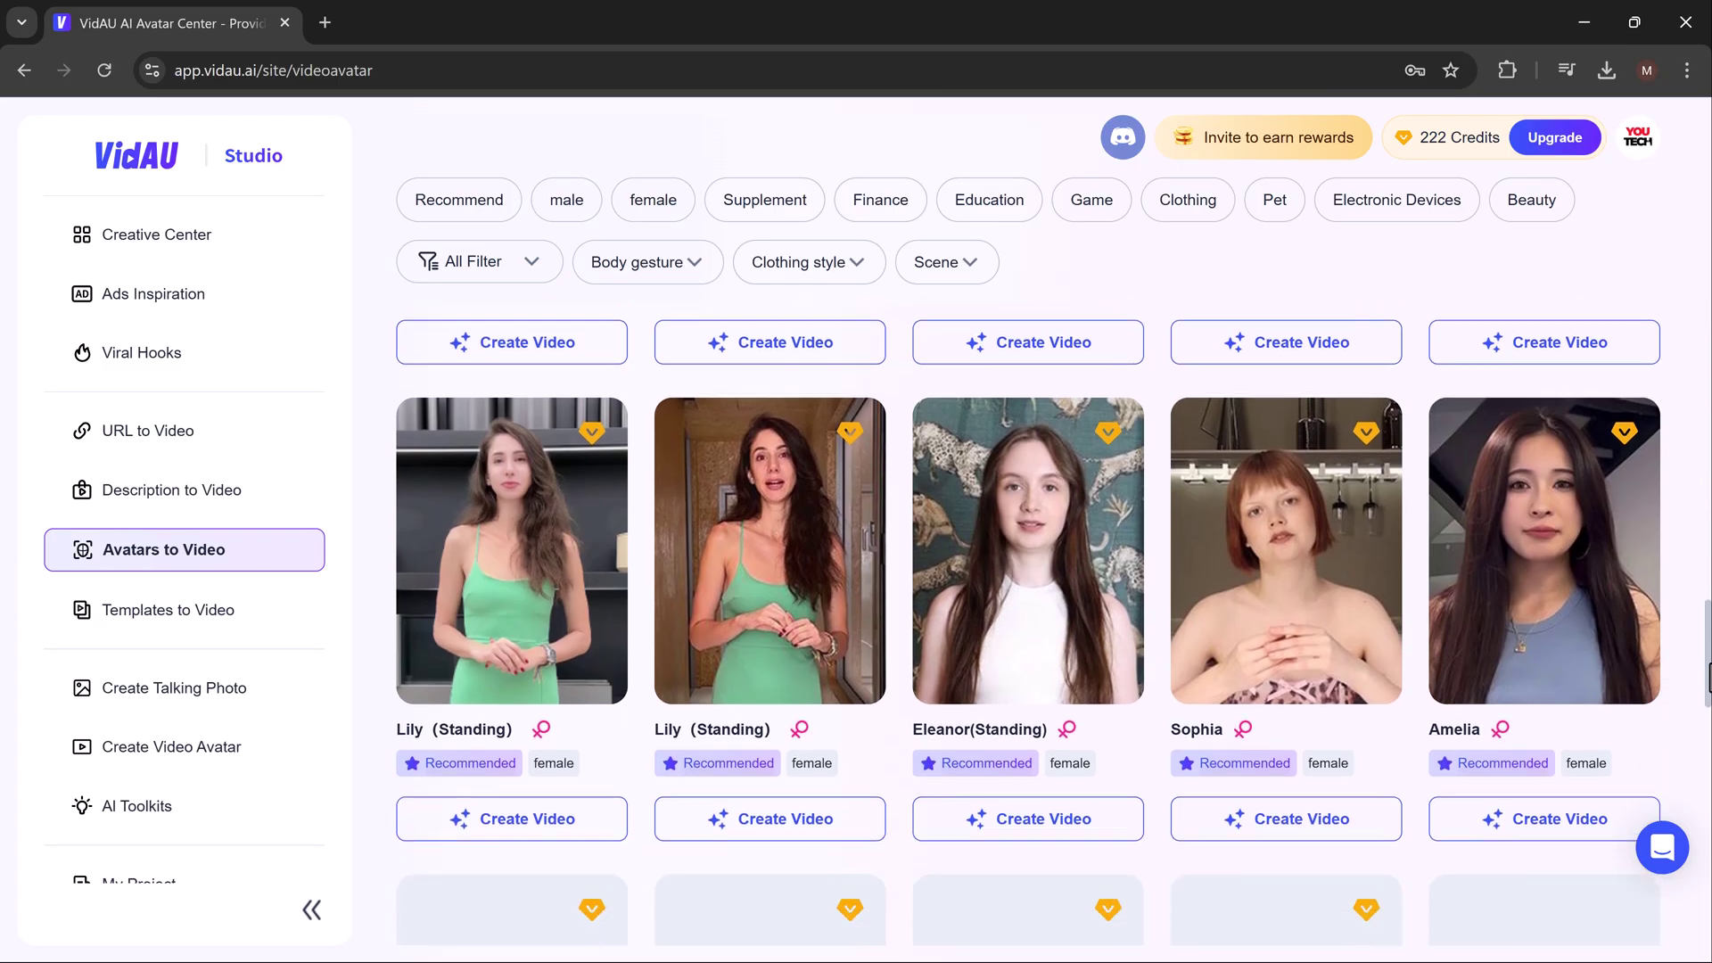
pyautogui.scroll(-1, 1115, 803)
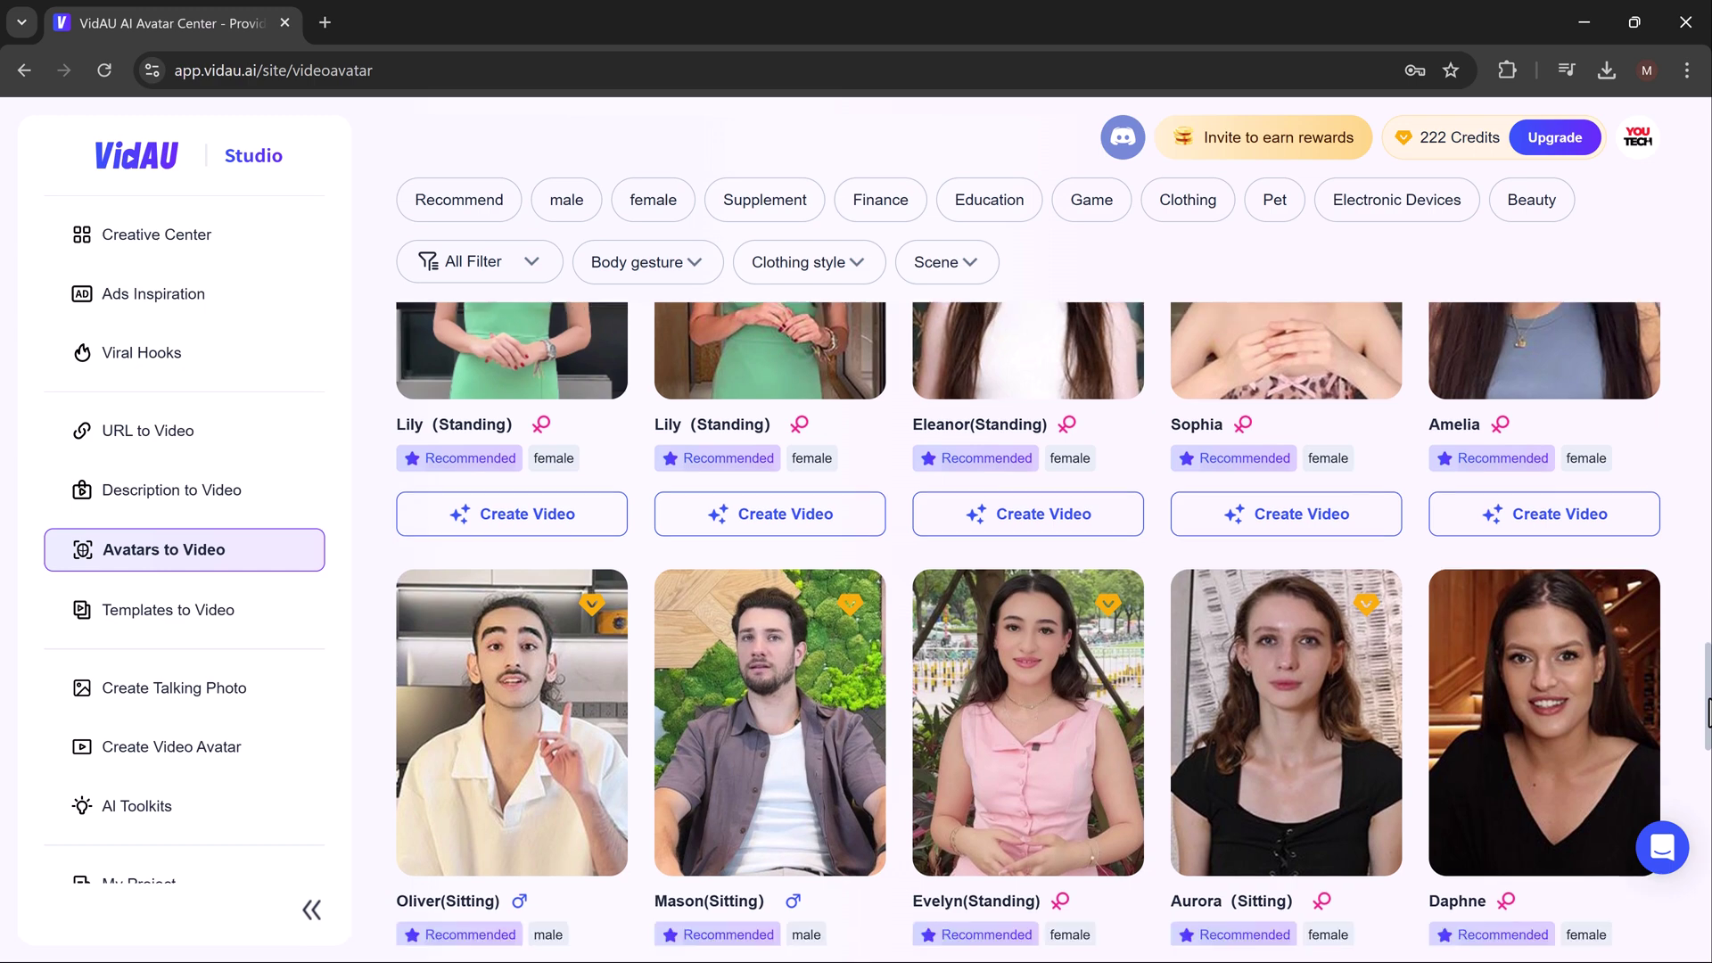
# Step: Start a Mason (Sitting) video in English at 9:16, after trying 16:9 and 1:1, and generate it
pyautogui.click(829, 754)
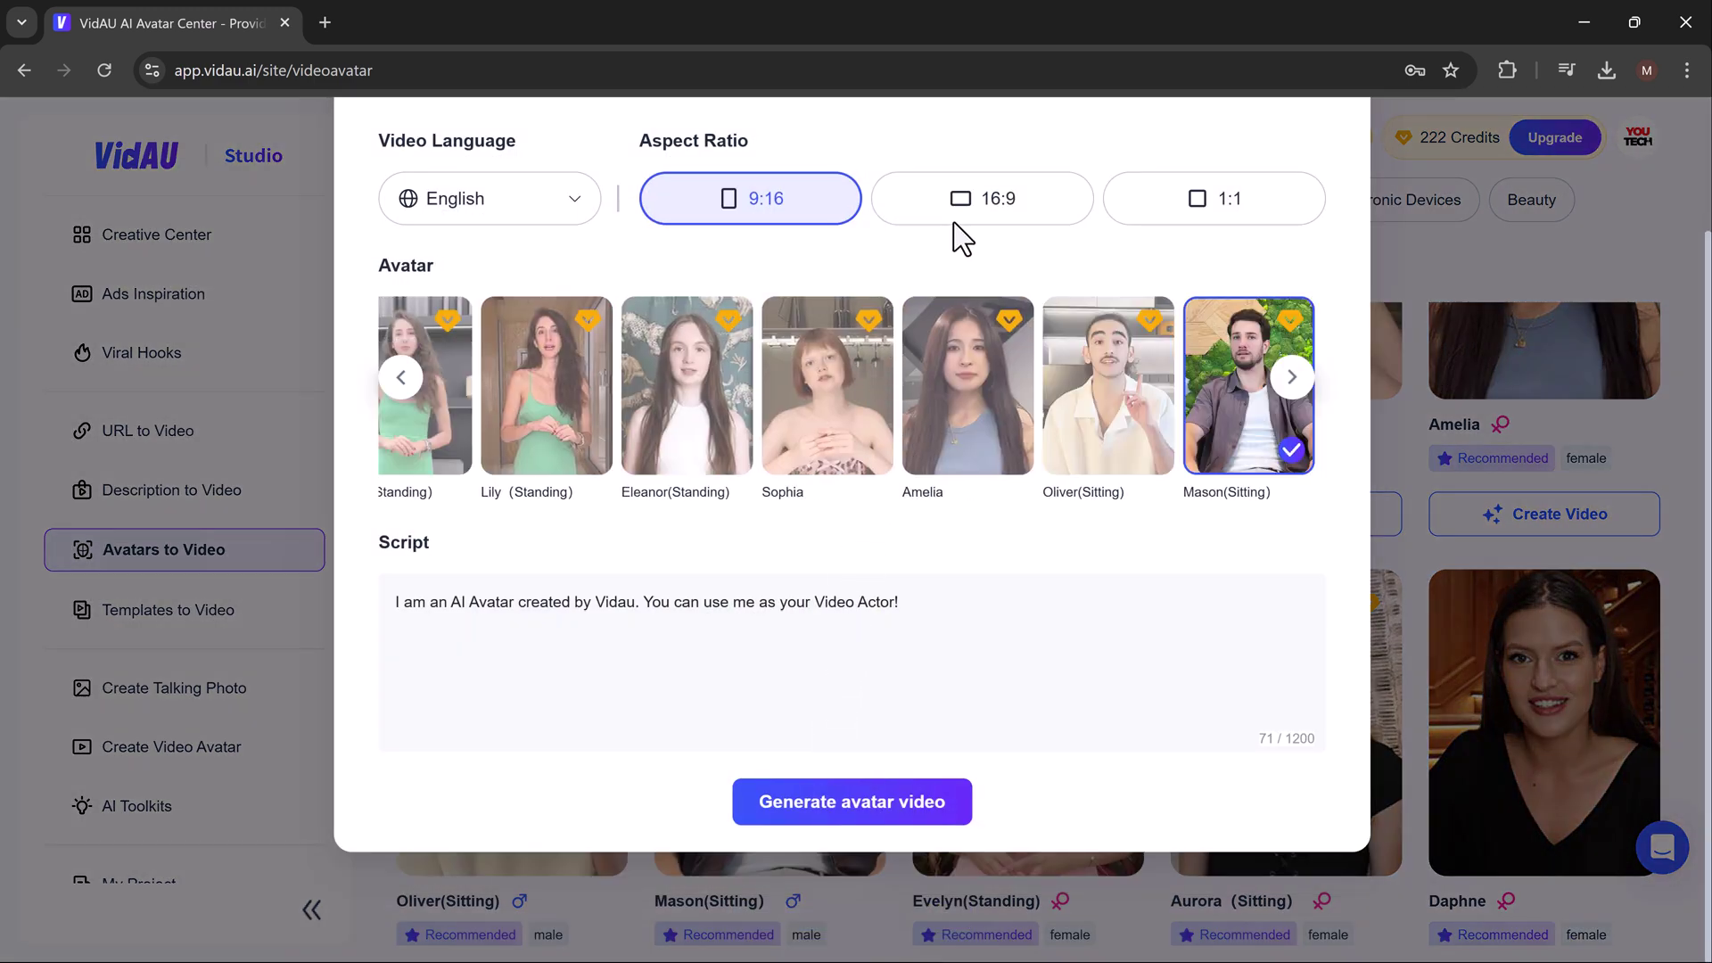
pyautogui.click(957, 225)
pyautogui.click(1215, 214)
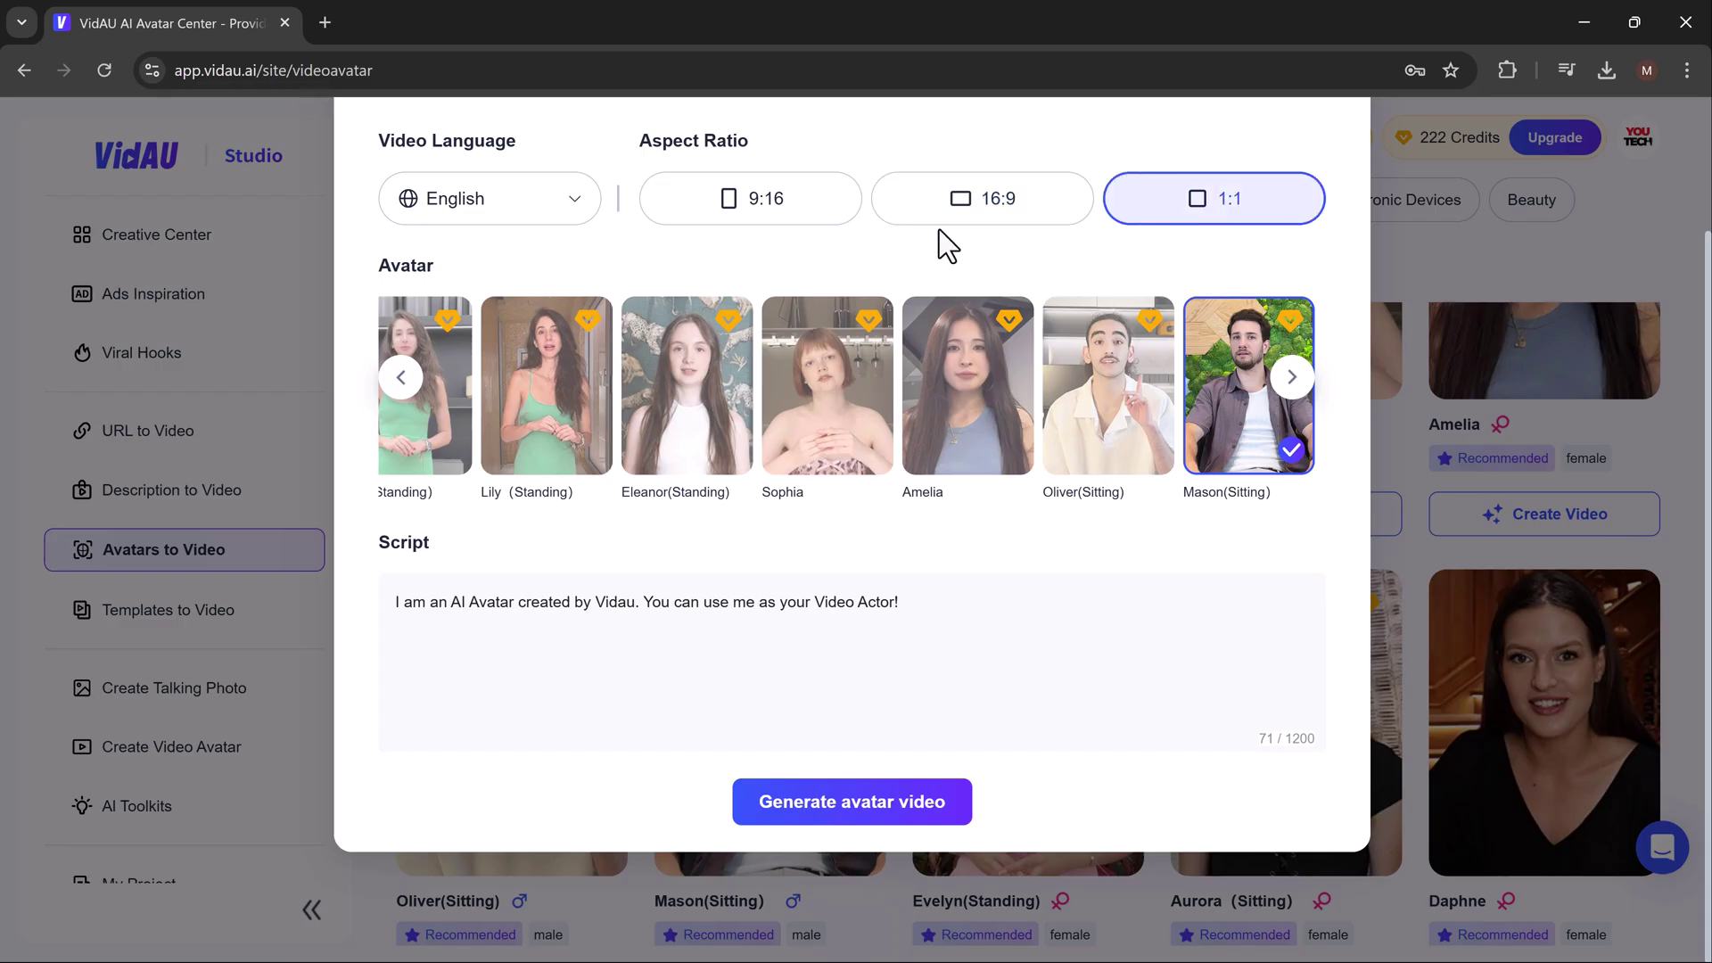
pyautogui.click(546, 219)
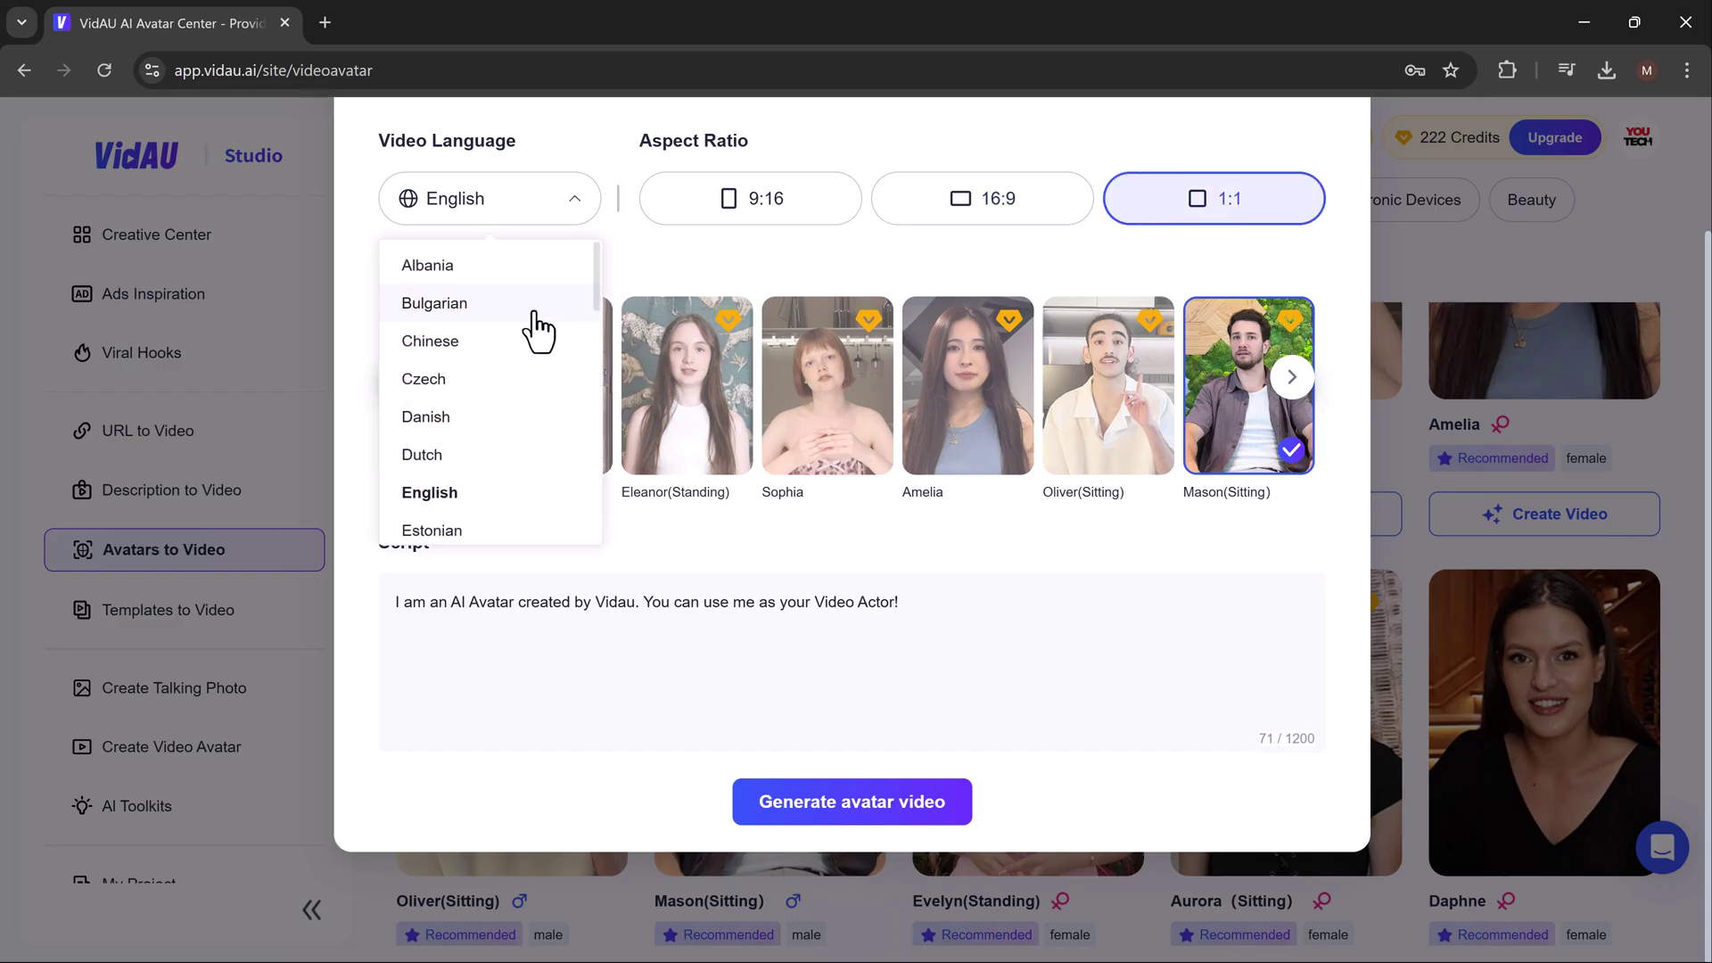
pyautogui.click(740, 249)
pyautogui.click(784, 219)
pyautogui.click(990, 214)
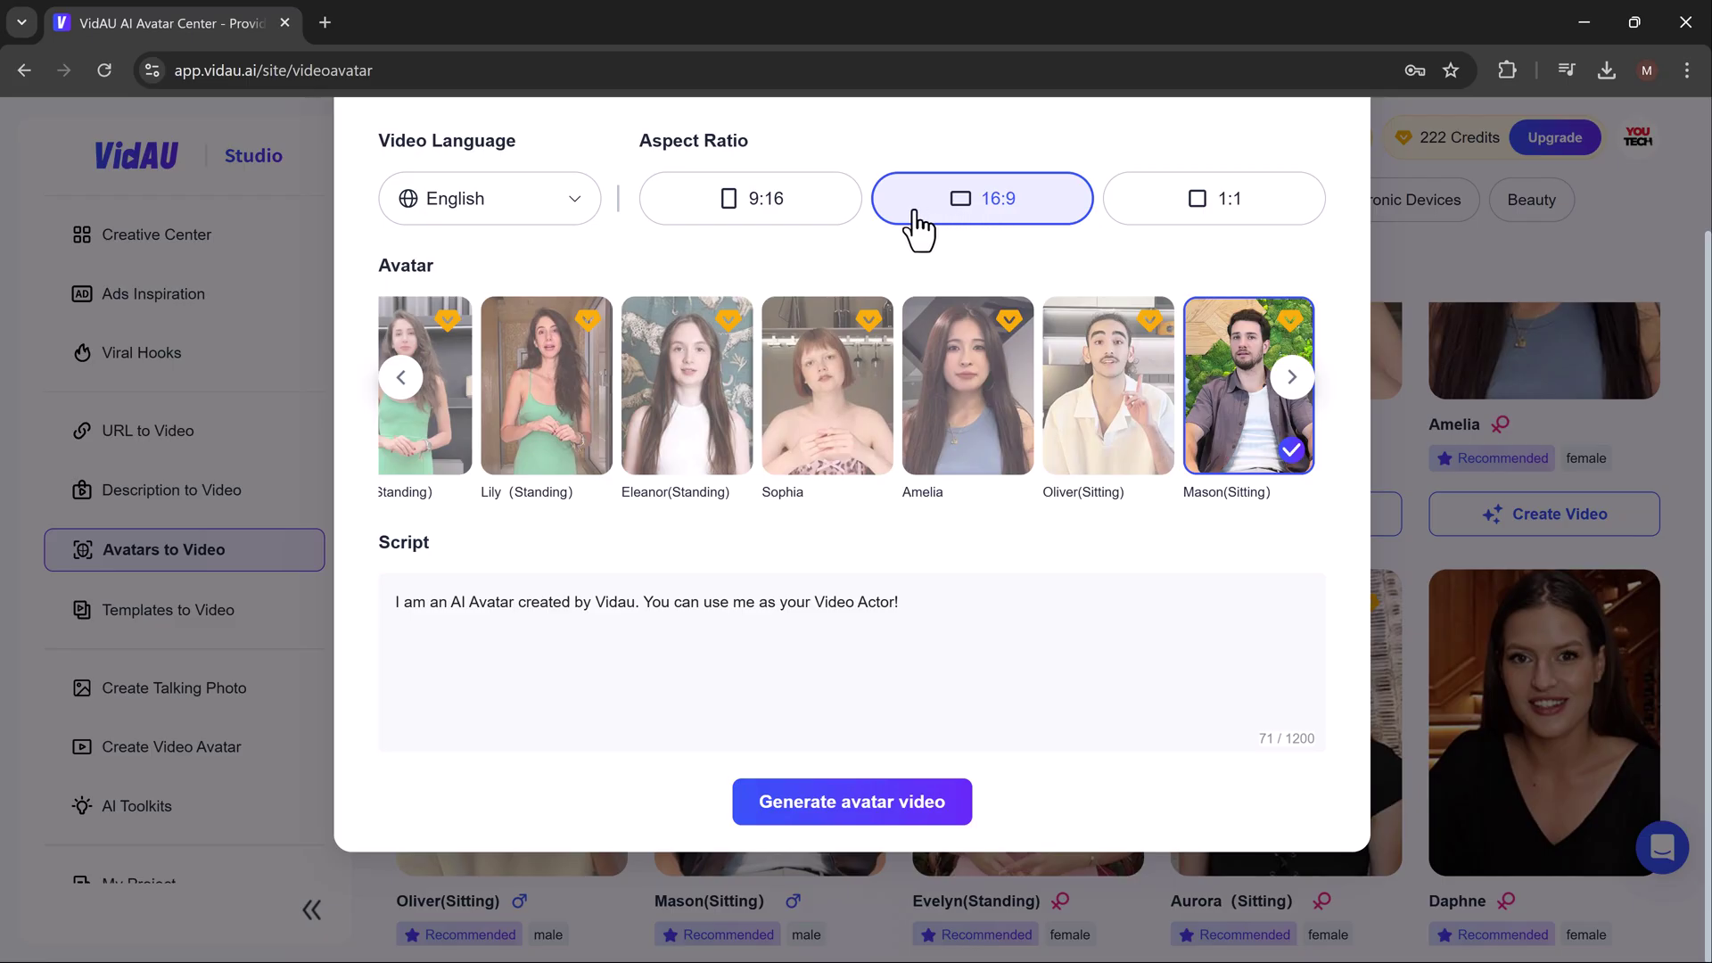
pyautogui.click(788, 218)
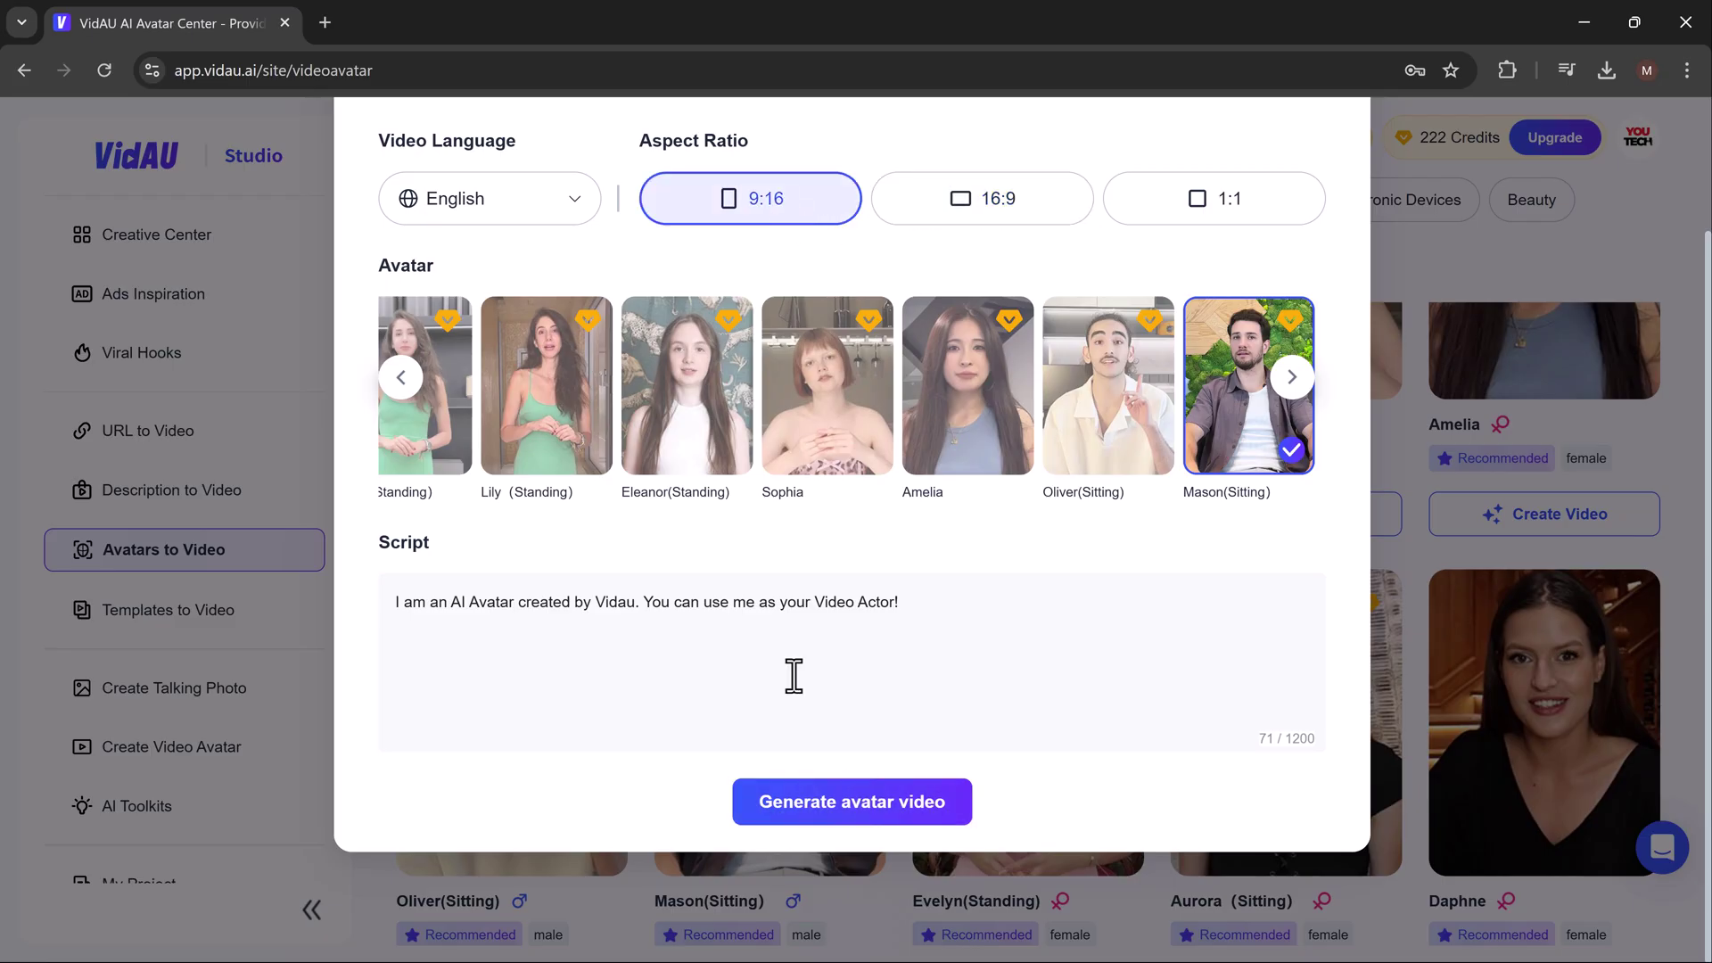
pyautogui.click(994, 214)
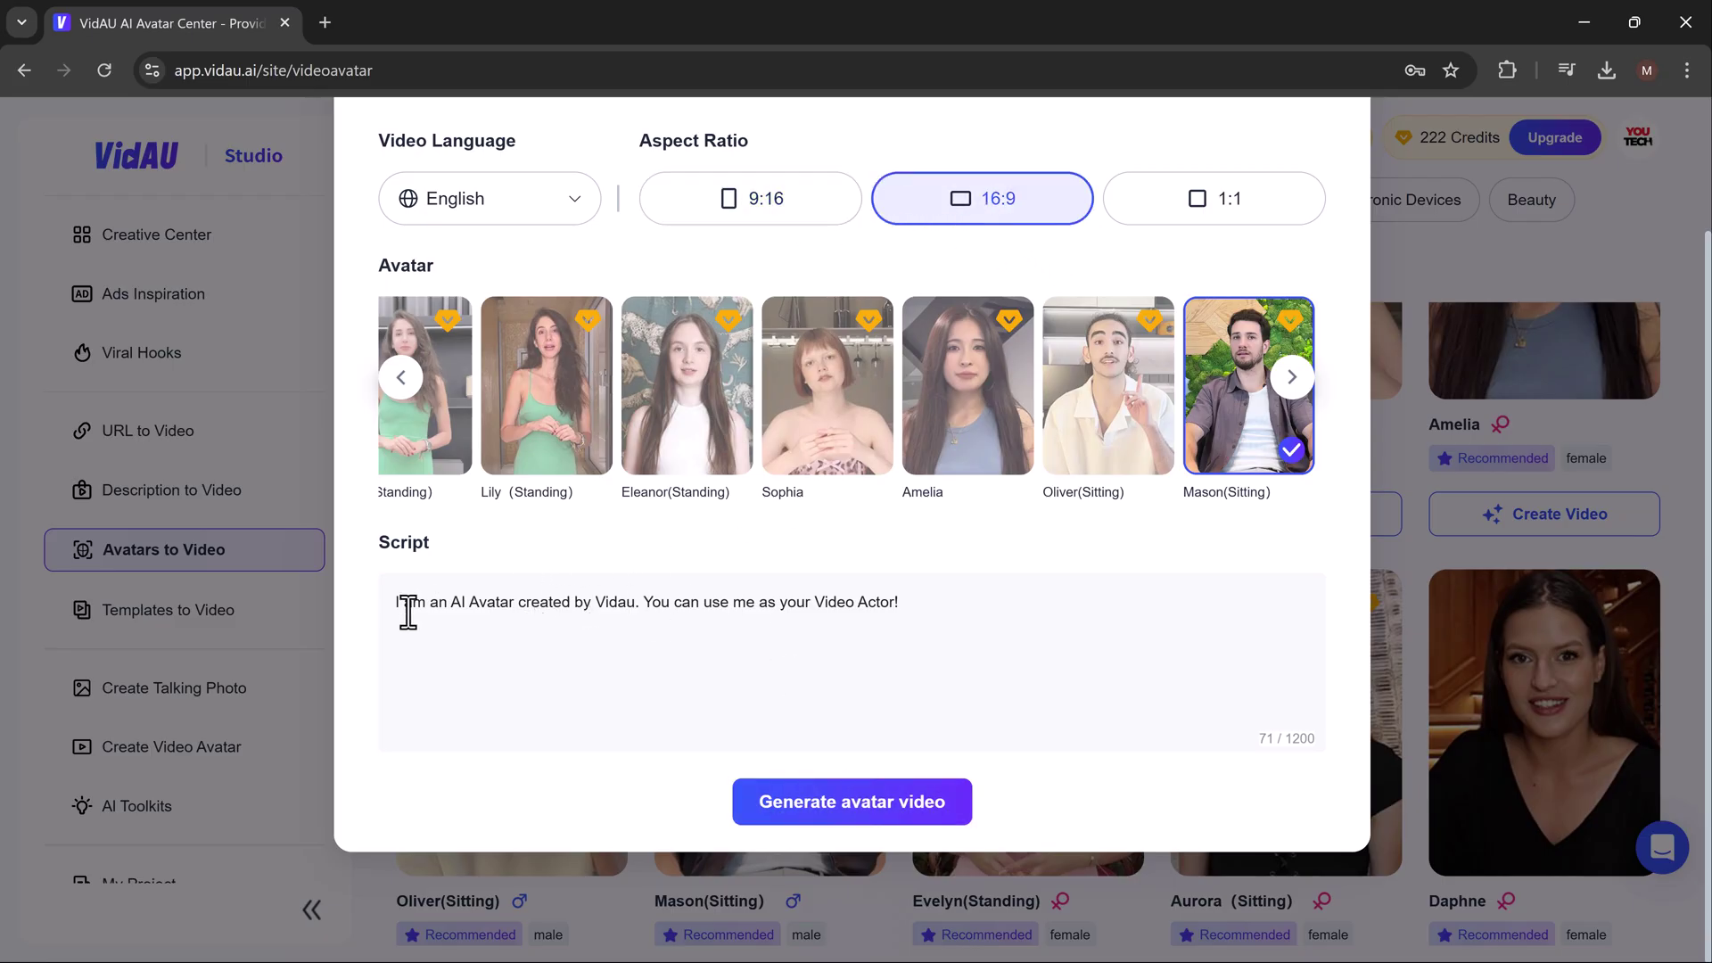
pyautogui.click(802, 228)
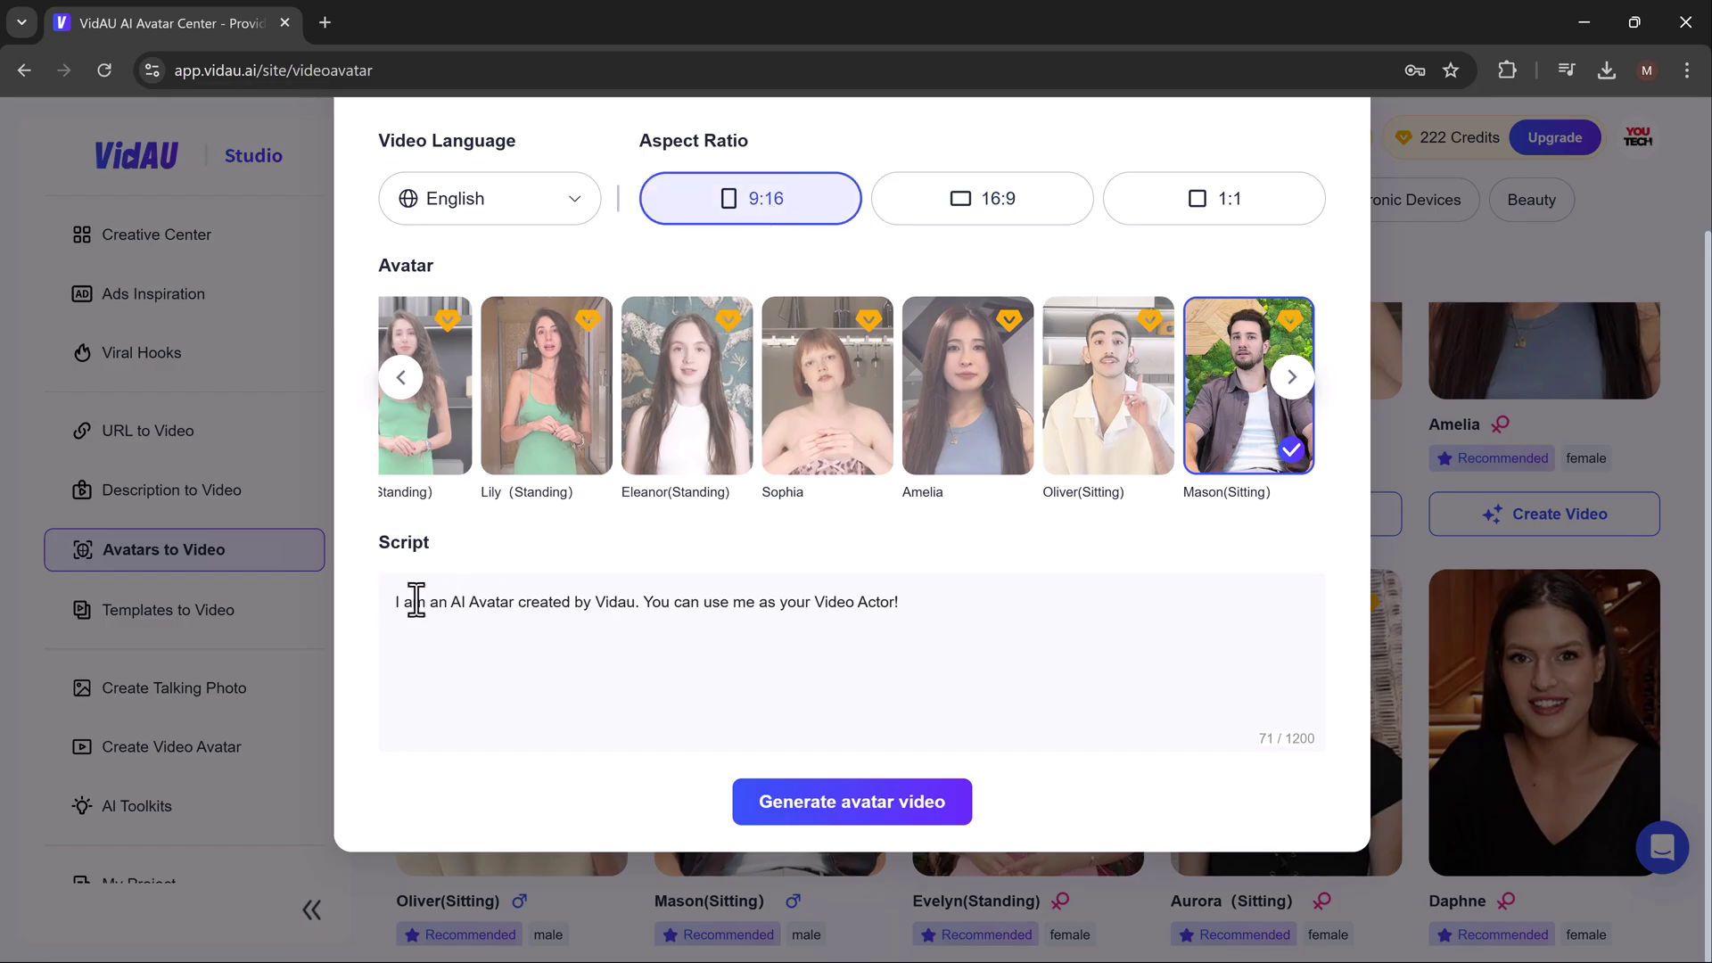
pyautogui.click(881, 803)
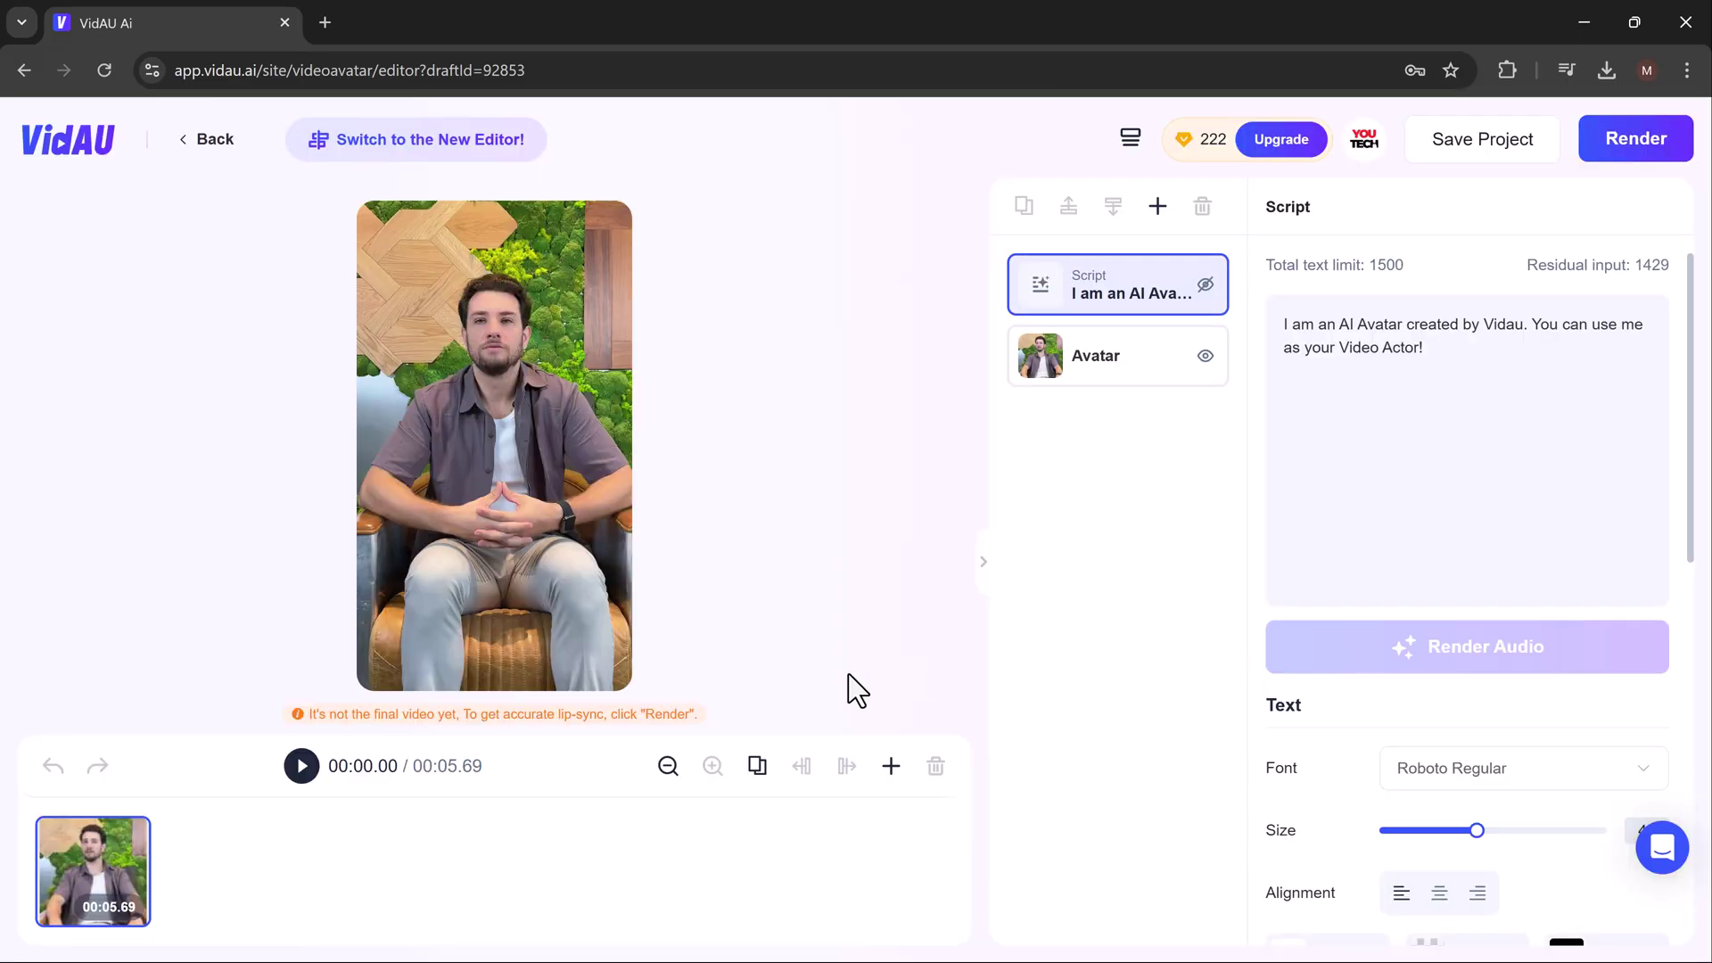
# Step: Preview the avatar draft and give its captions the white-fill, black-outline template
pyautogui.click(301, 768)
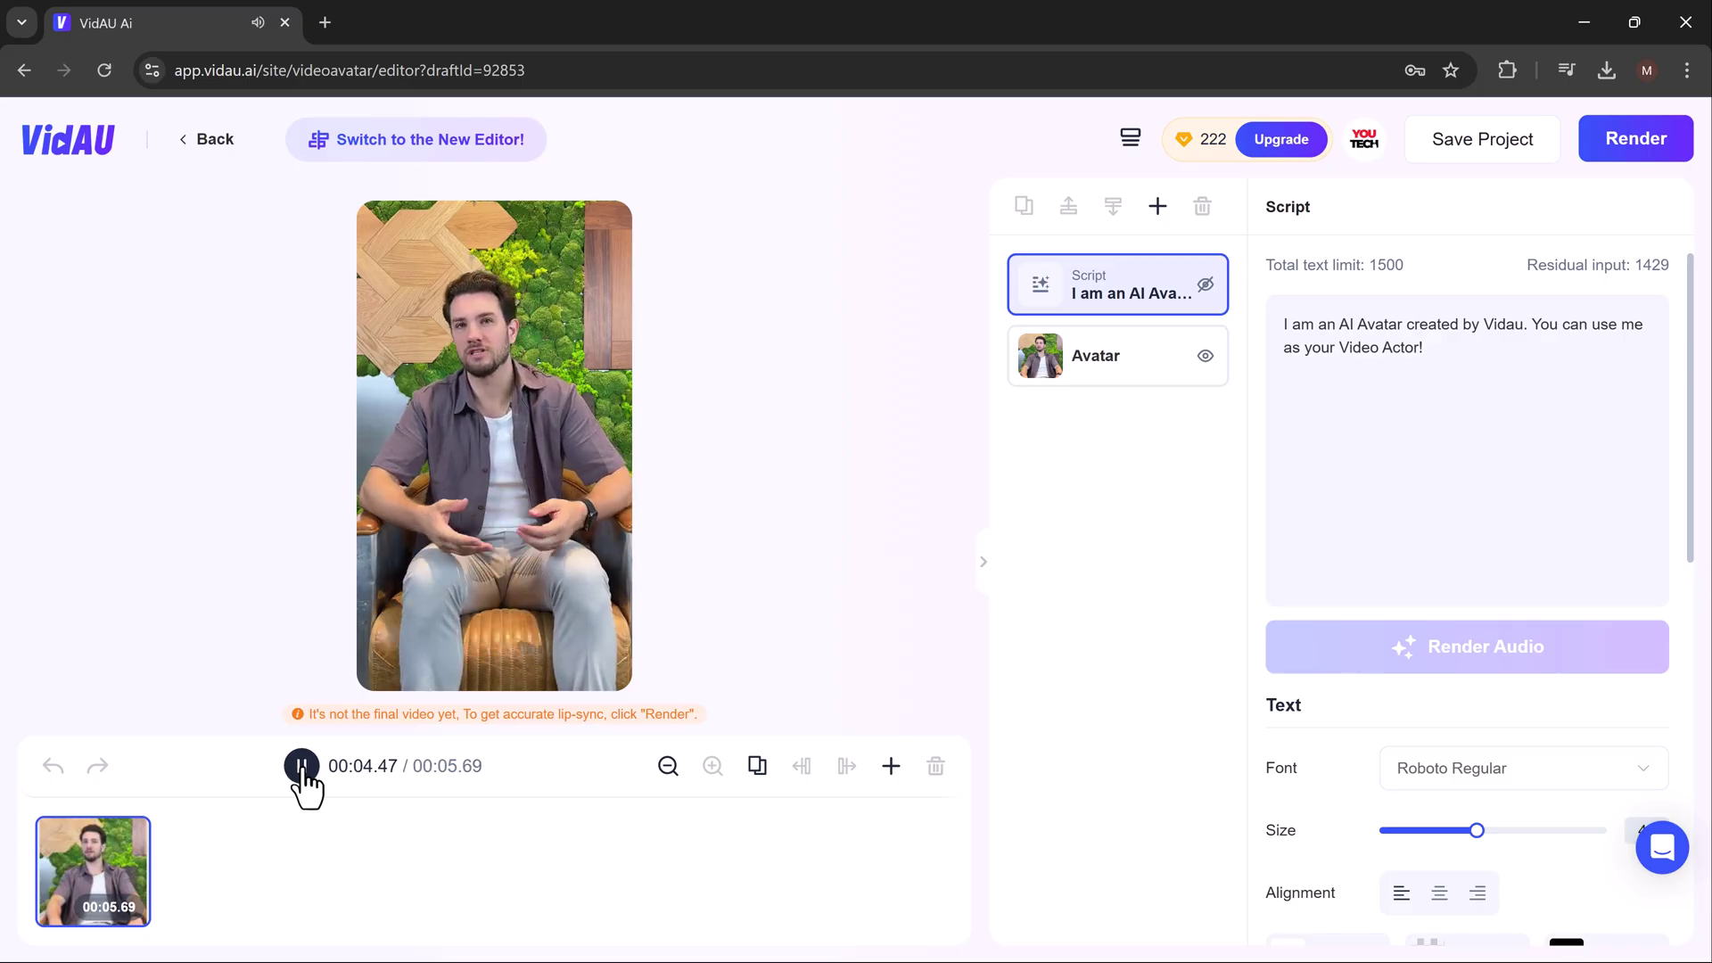
pyautogui.click(302, 768)
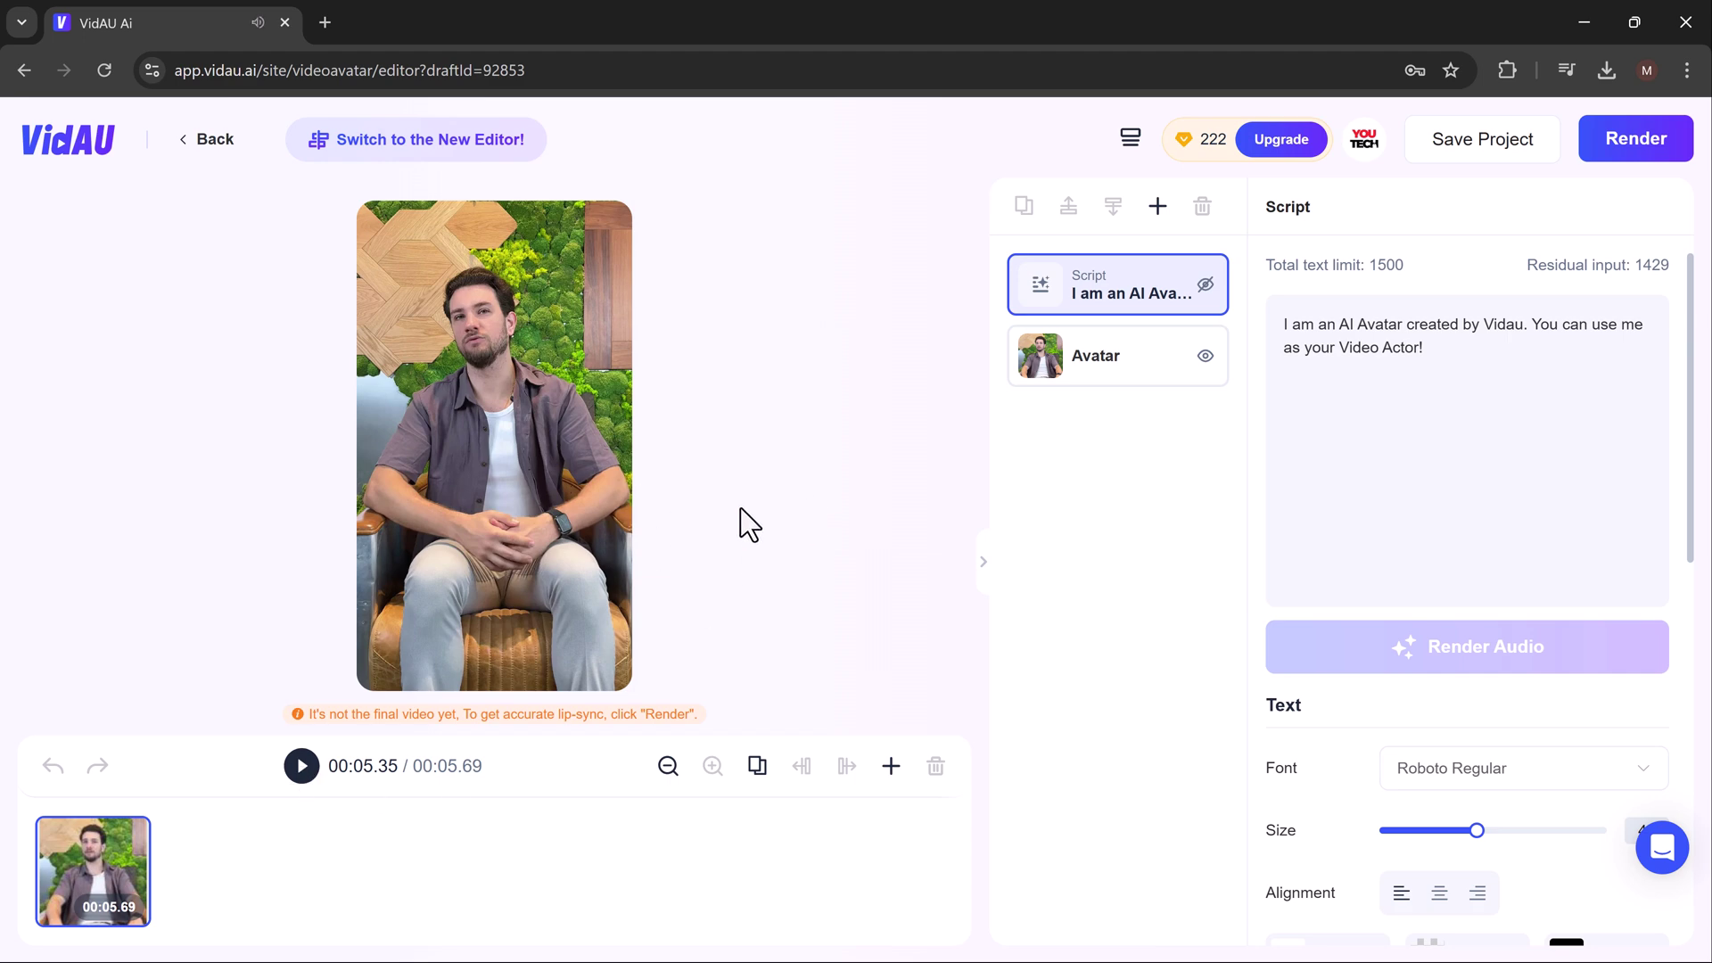
pyautogui.scroll(-4, 1336, 640)
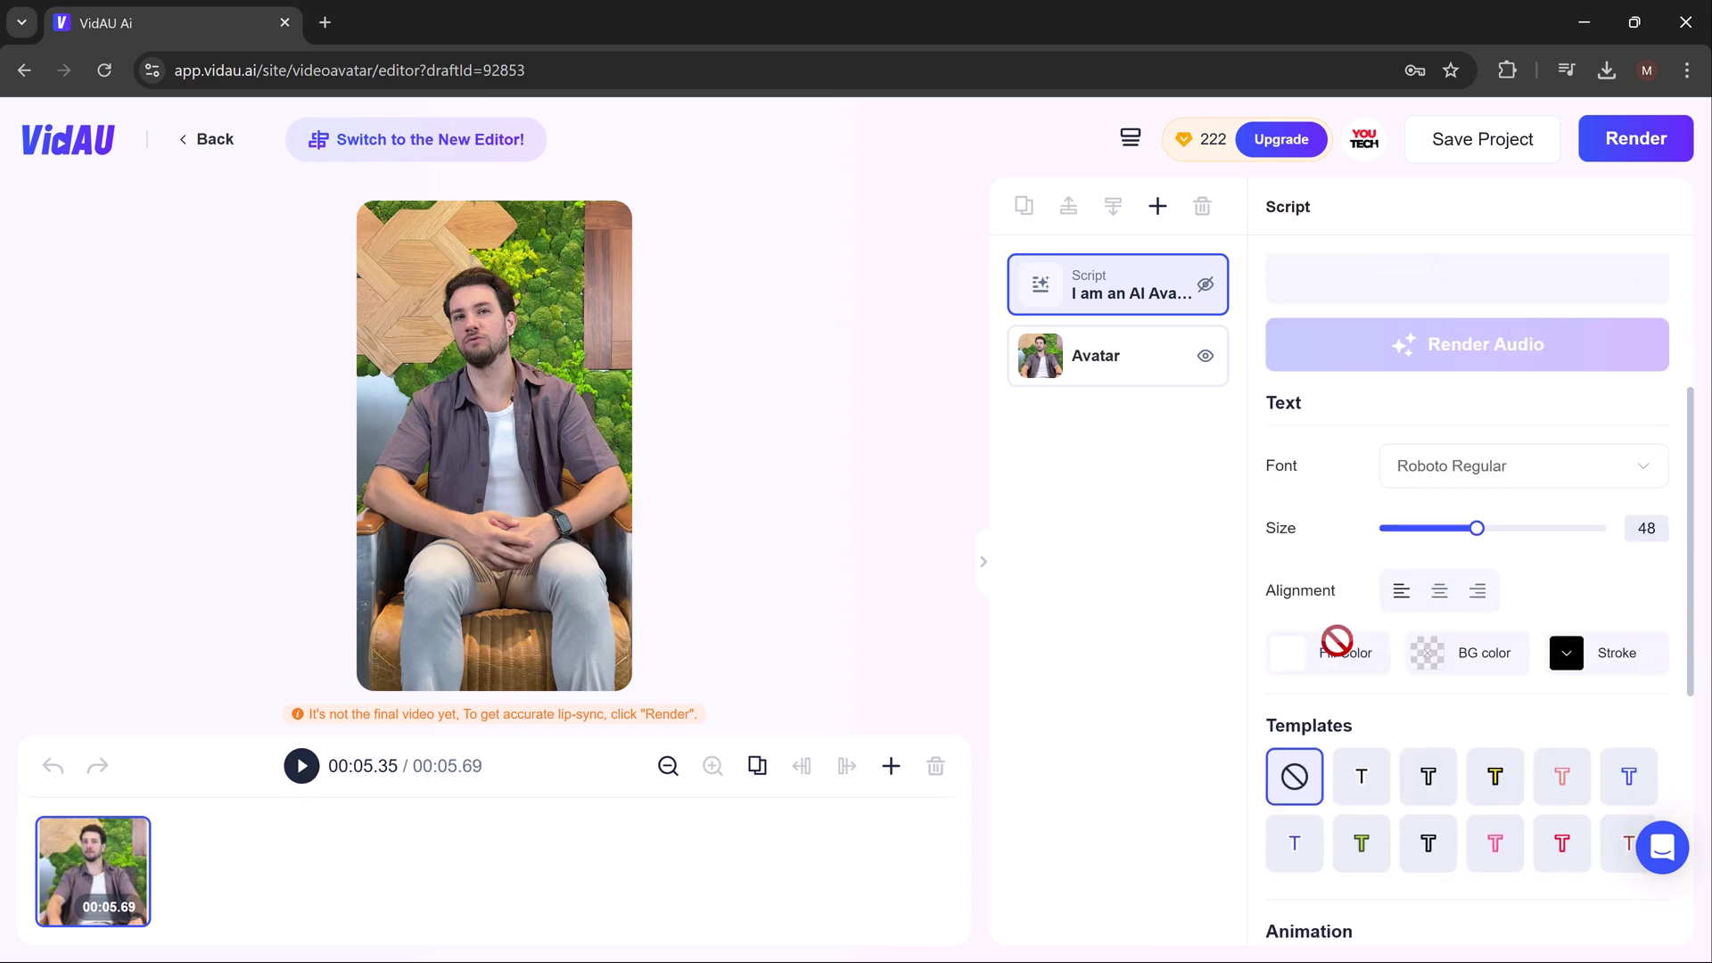
pyautogui.click(1357, 743)
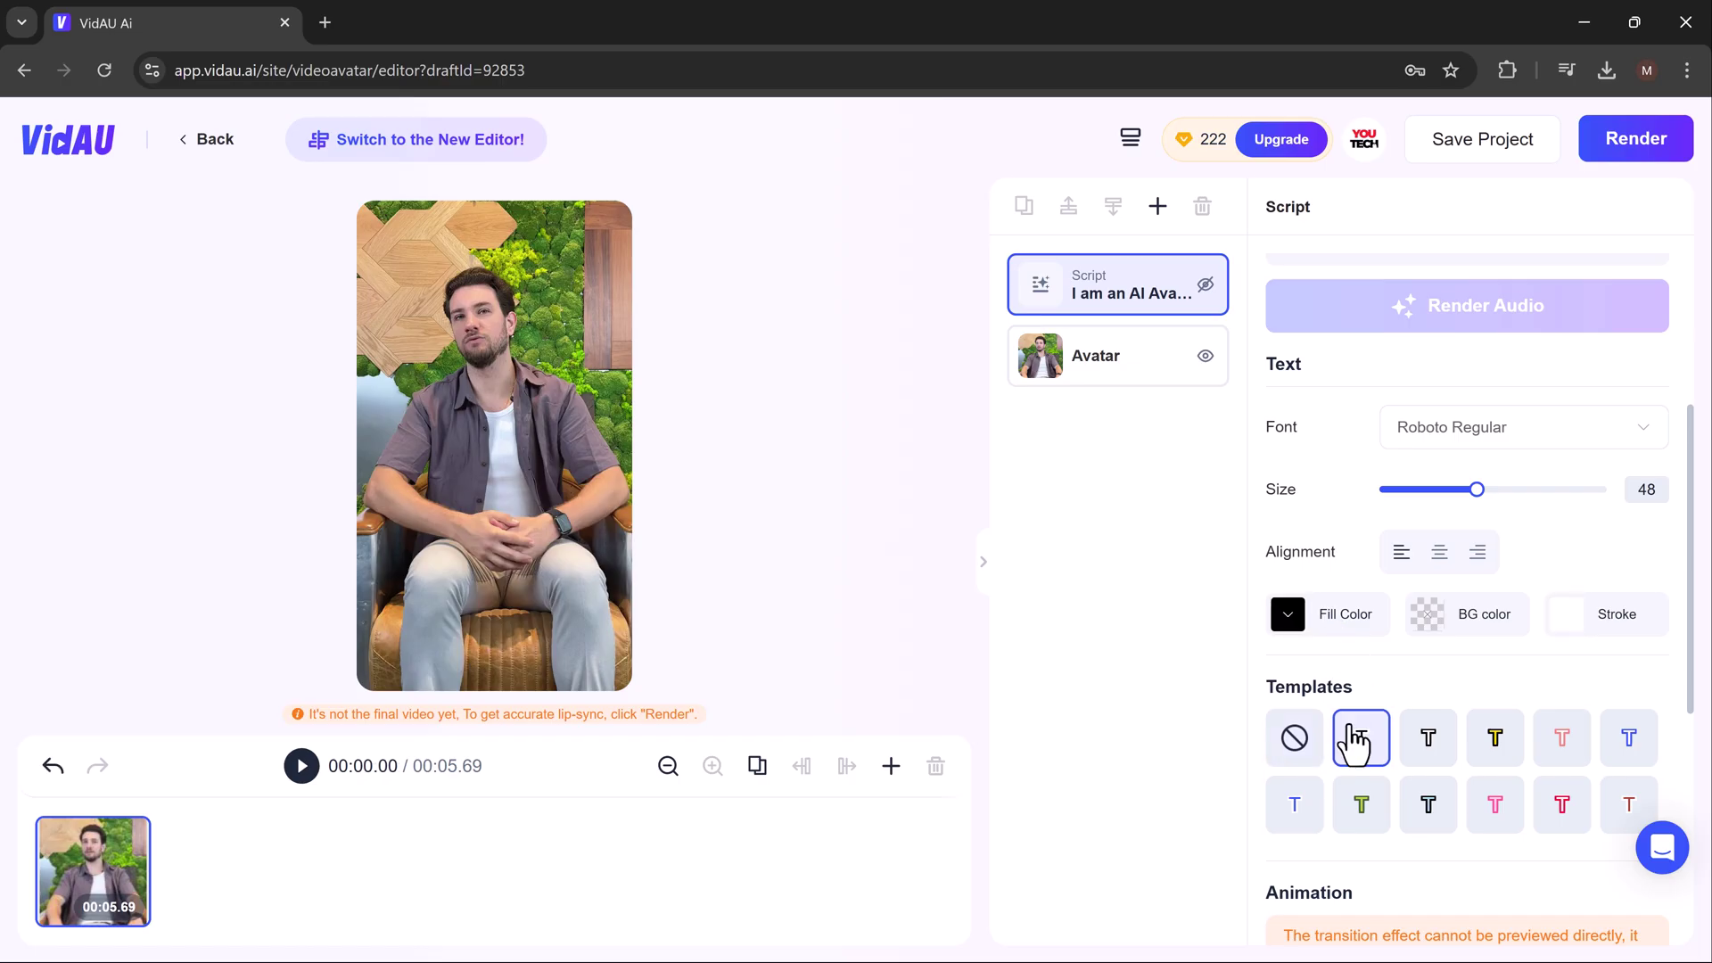
pyautogui.click(1428, 740)
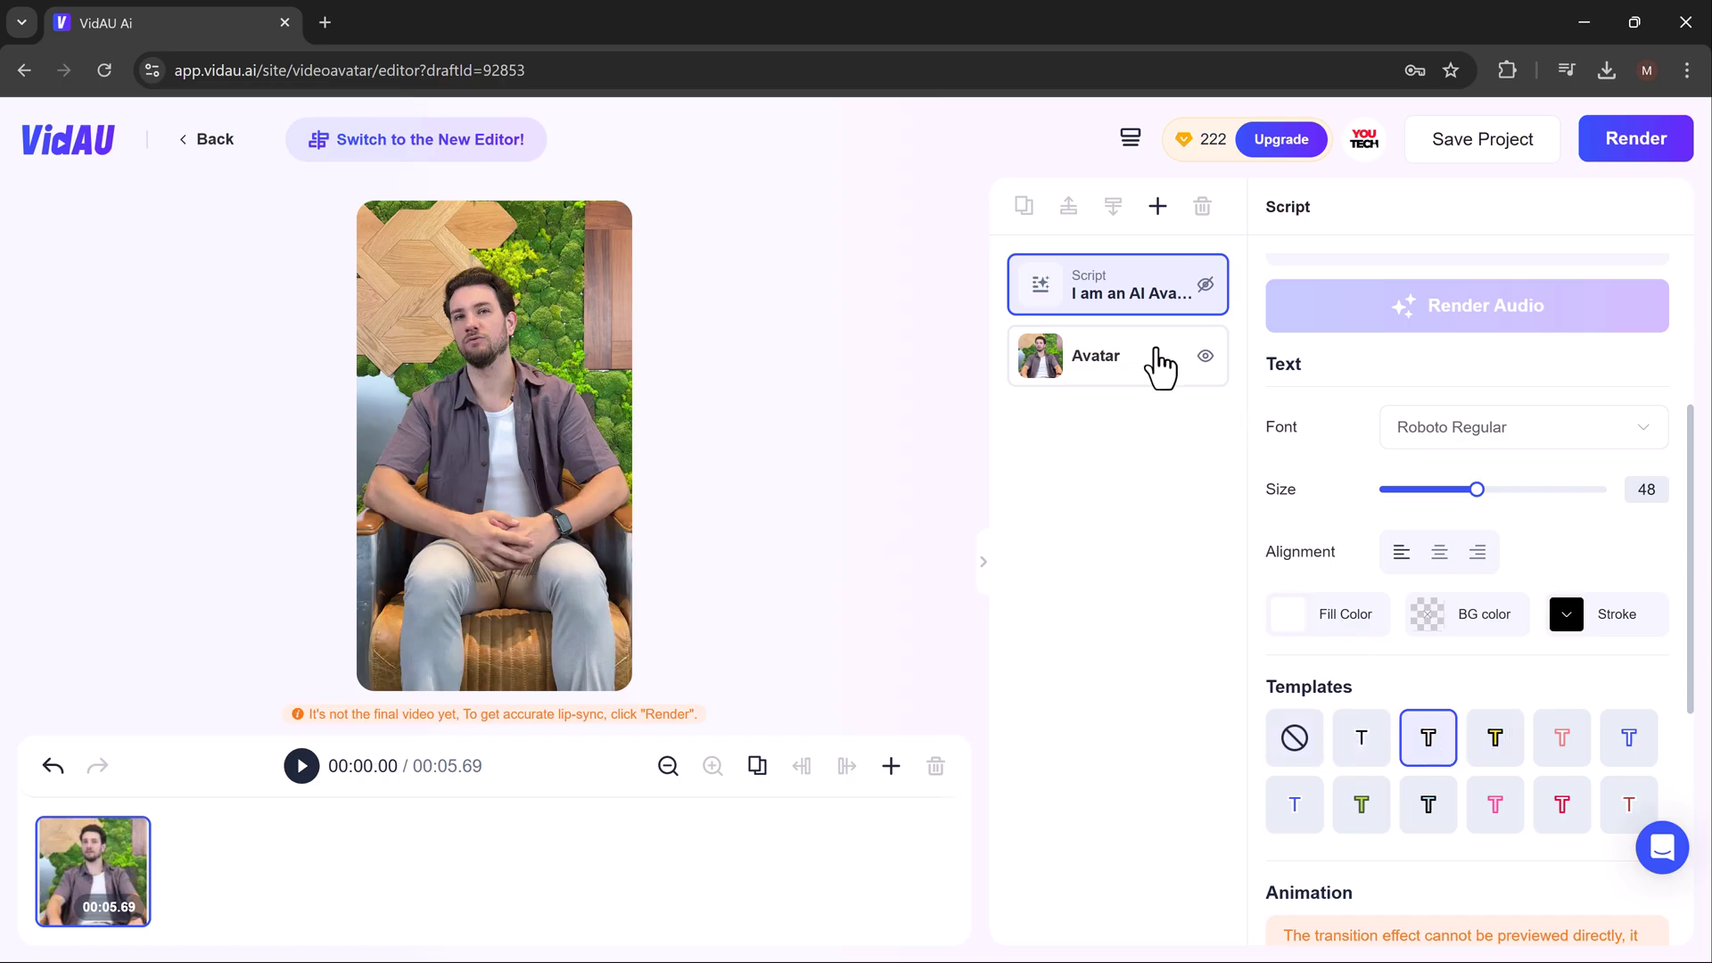
# Step: Preview the Zabra and Todd voices, then set the avatar's voice to Todd - Universal Crossover
pyautogui.click(1157, 365)
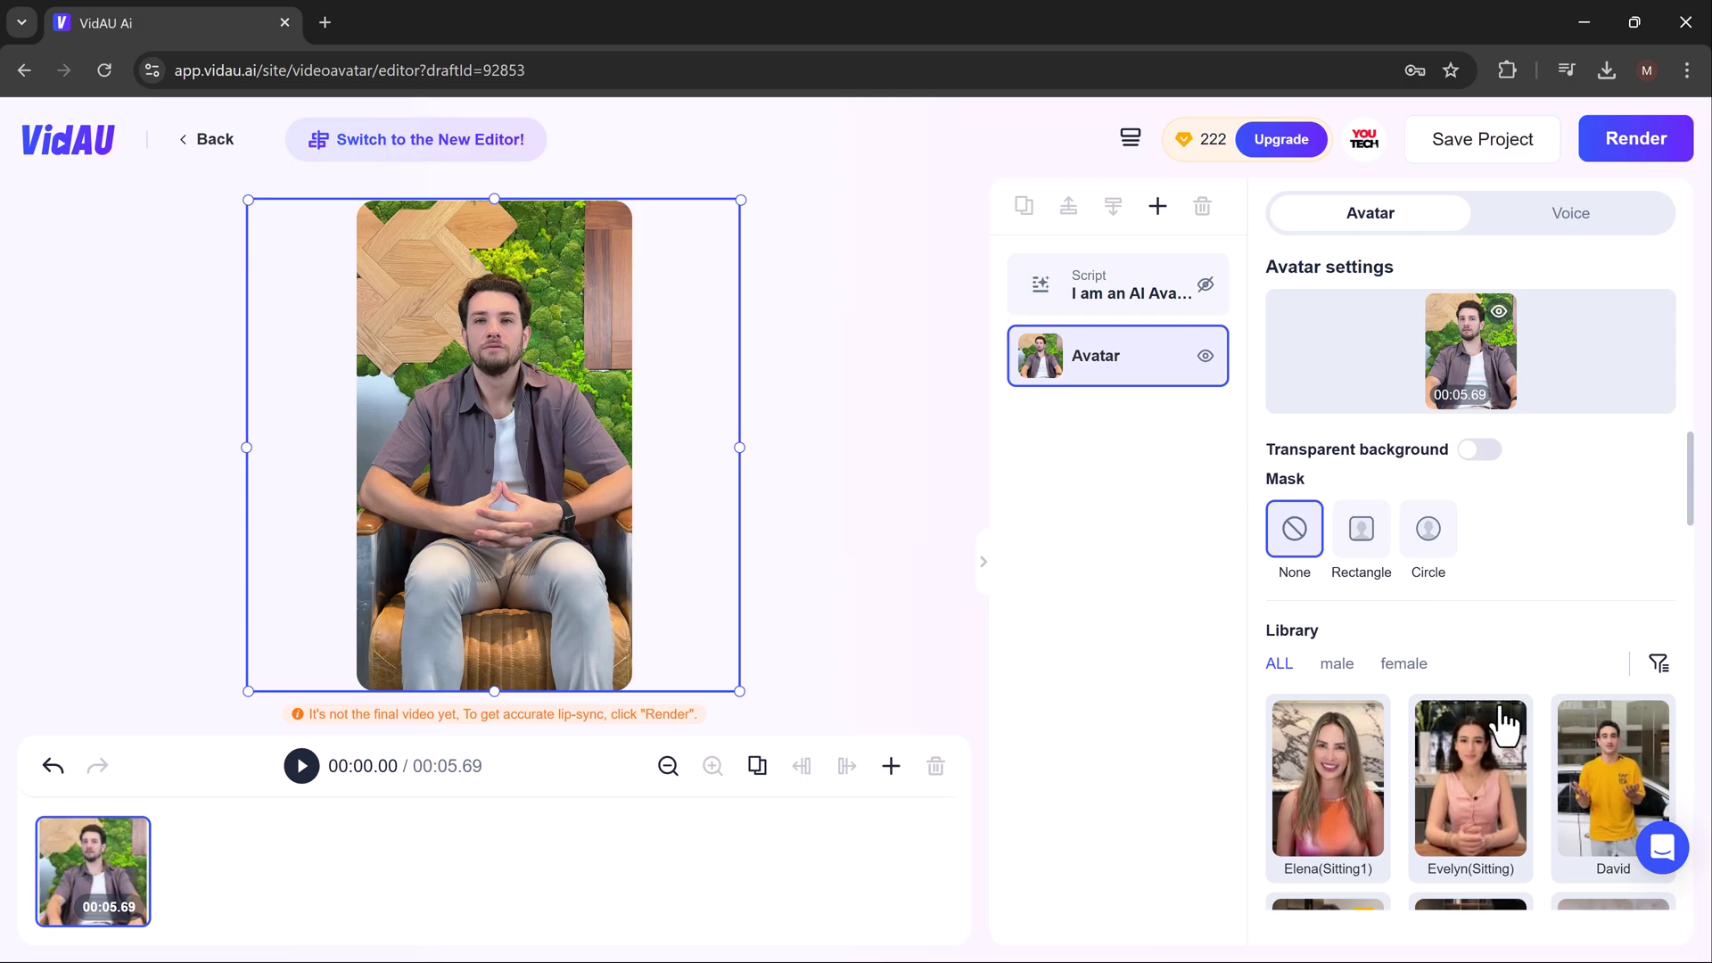
pyautogui.scroll(-9, 1505, 726)
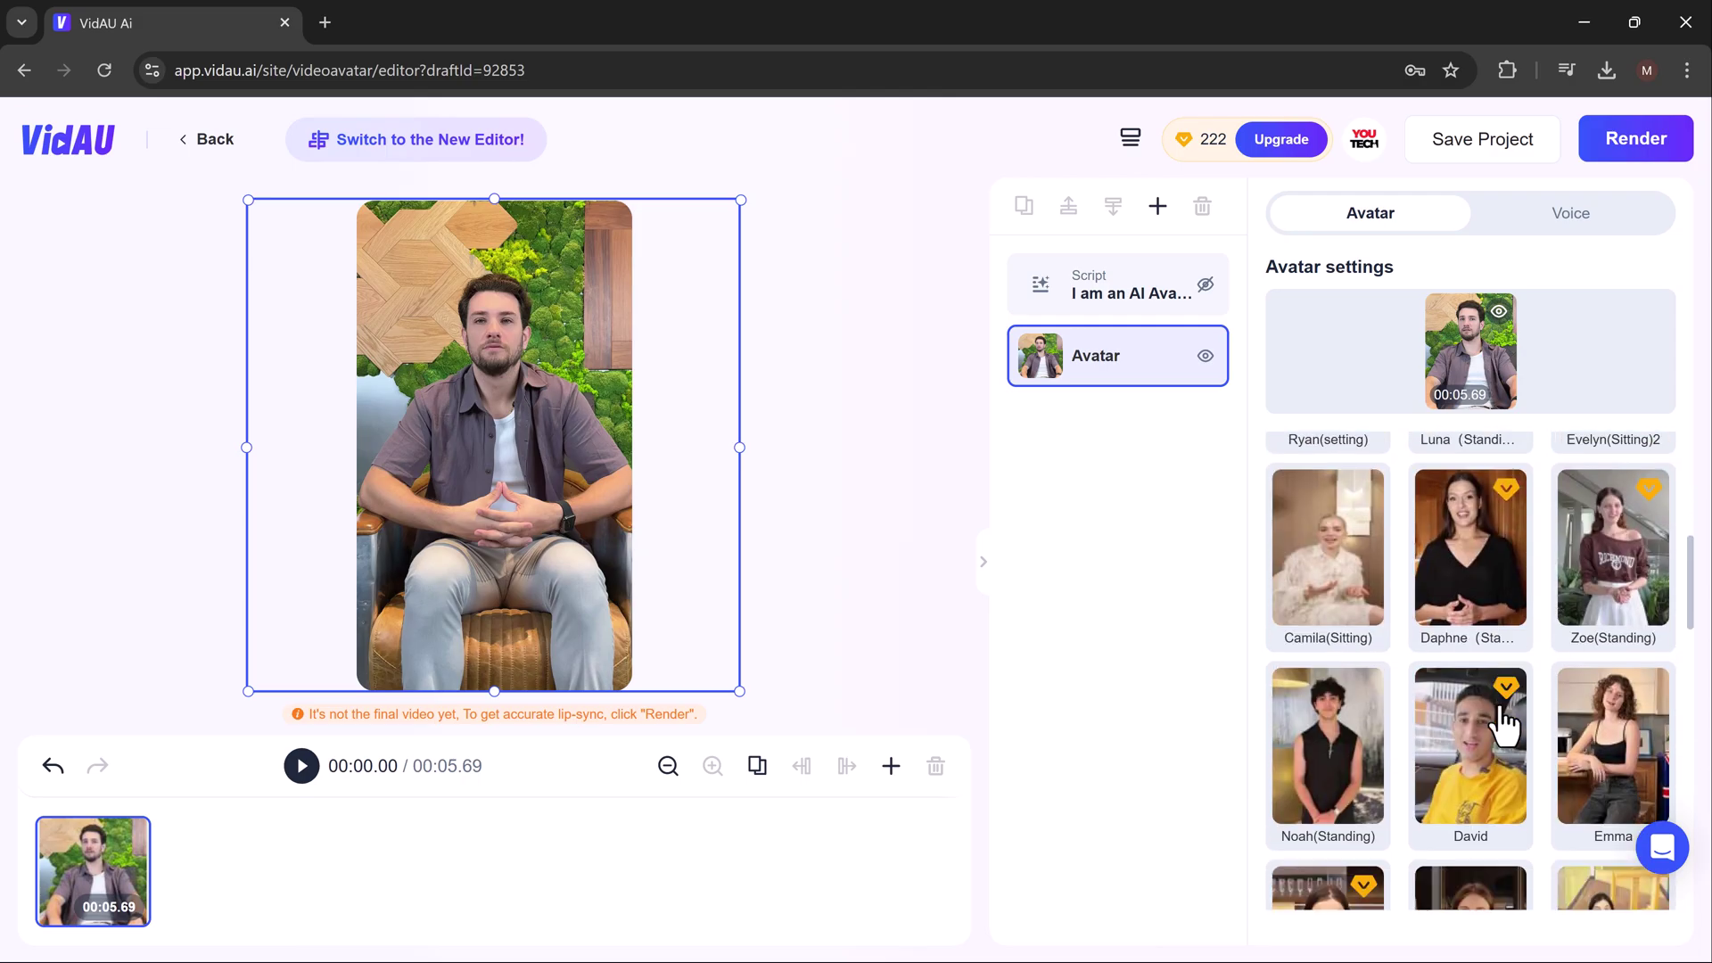
pyautogui.scroll(-10, 1505, 726)
pyautogui.click(1547, 225)
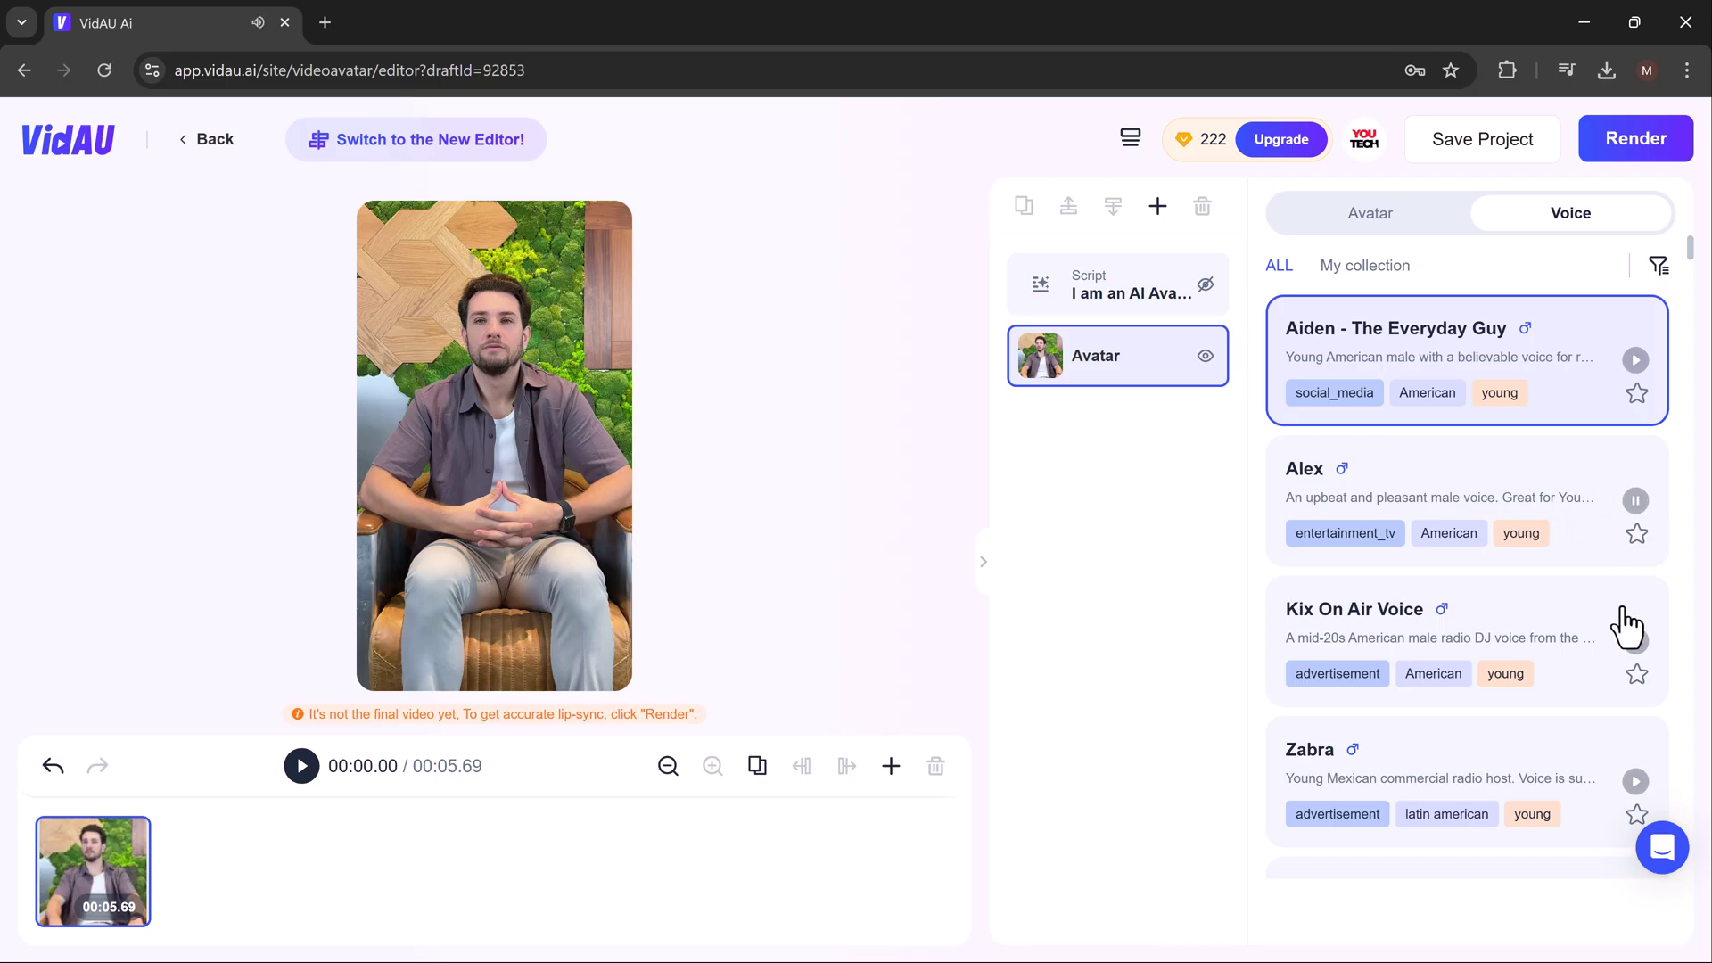
pyautogui.scroll(-3, 1600, 669)
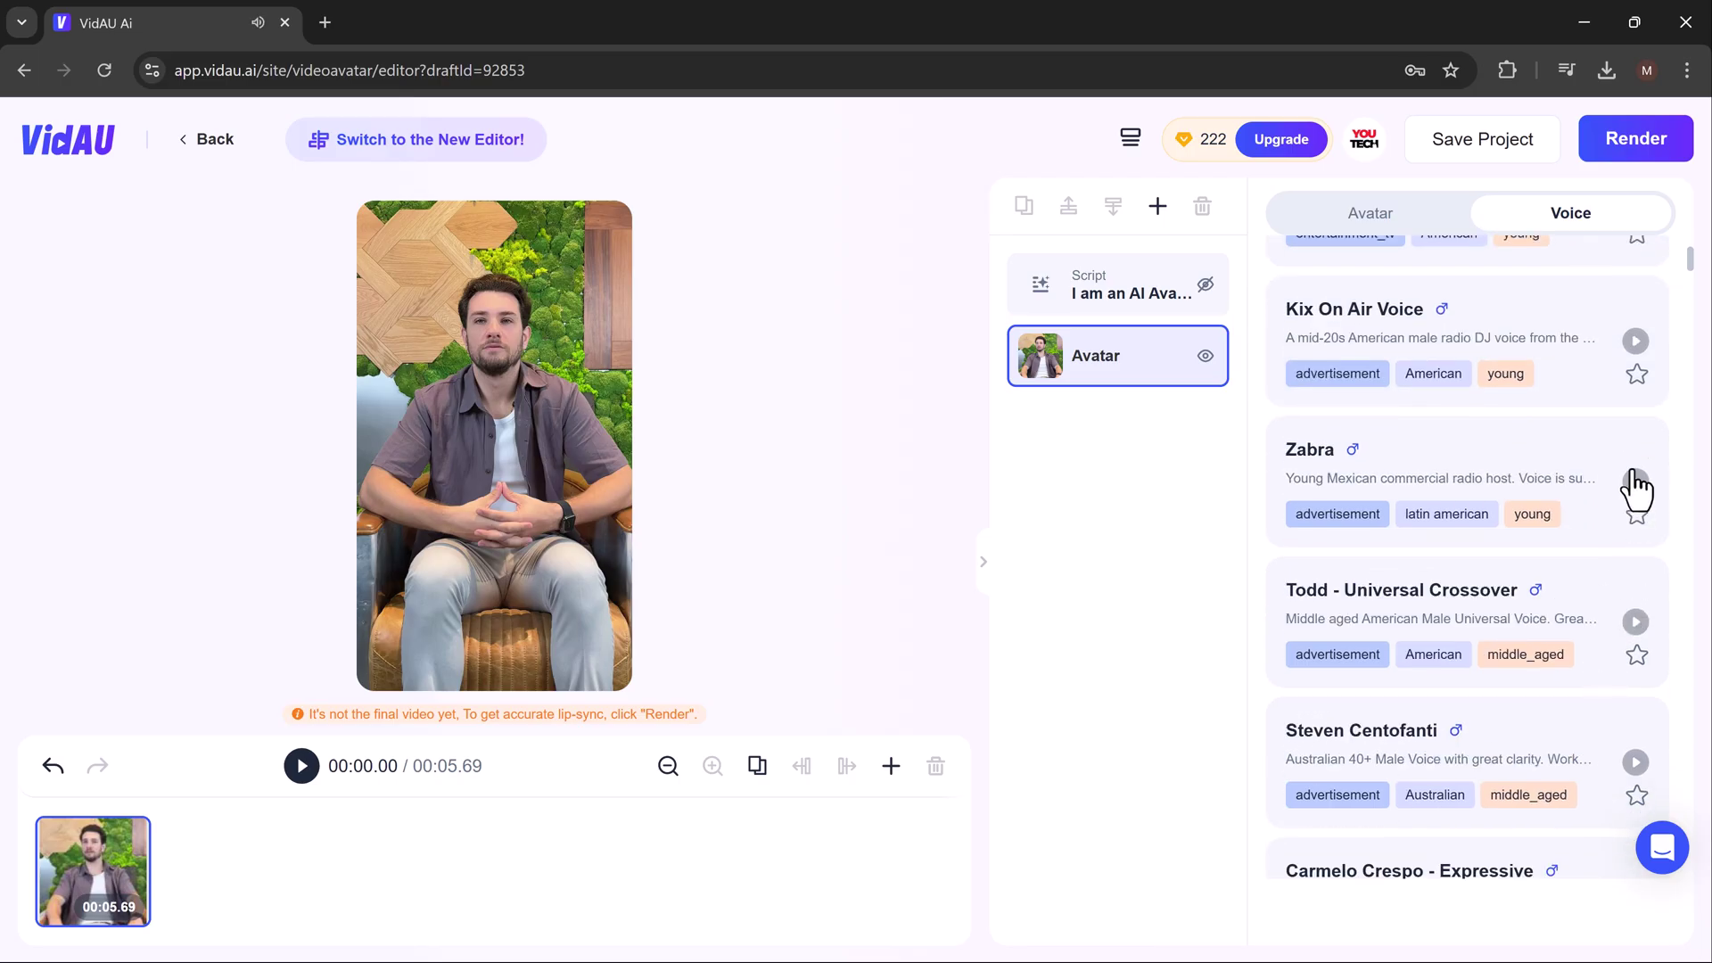
pyautogui.click(1635, 481)
pyautogui.click(1635, 622)
pyautogui.scroll(-1, 1580, 658)
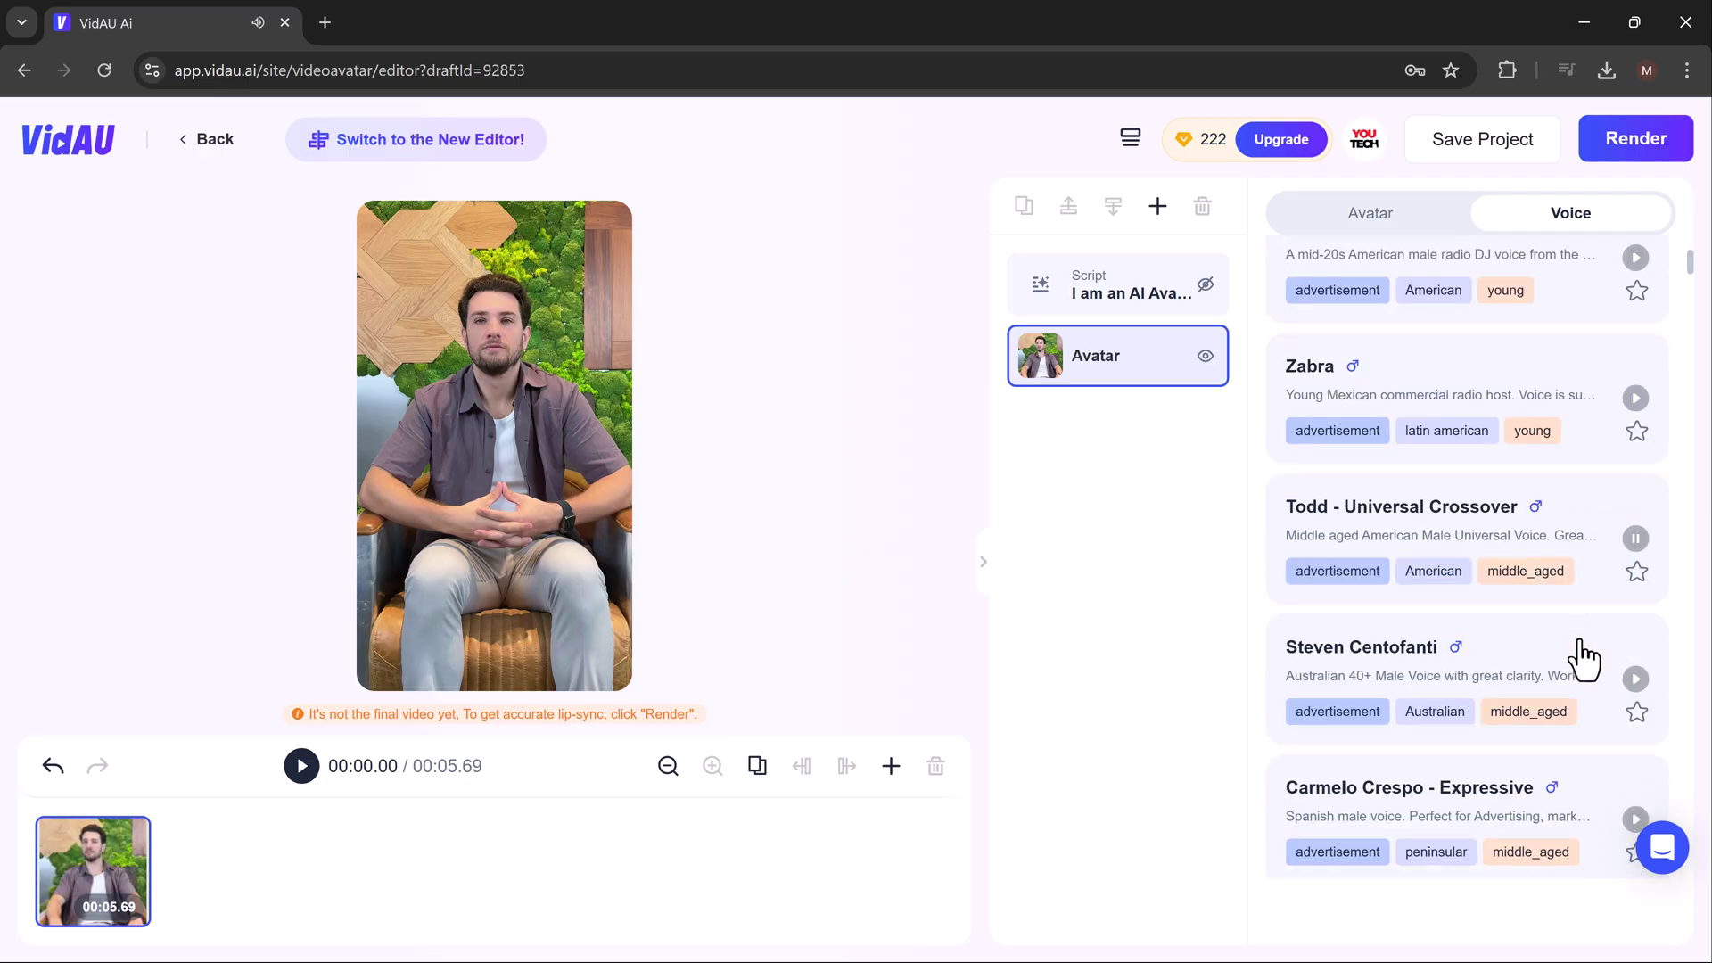
pyautogui.click(1471, 535)
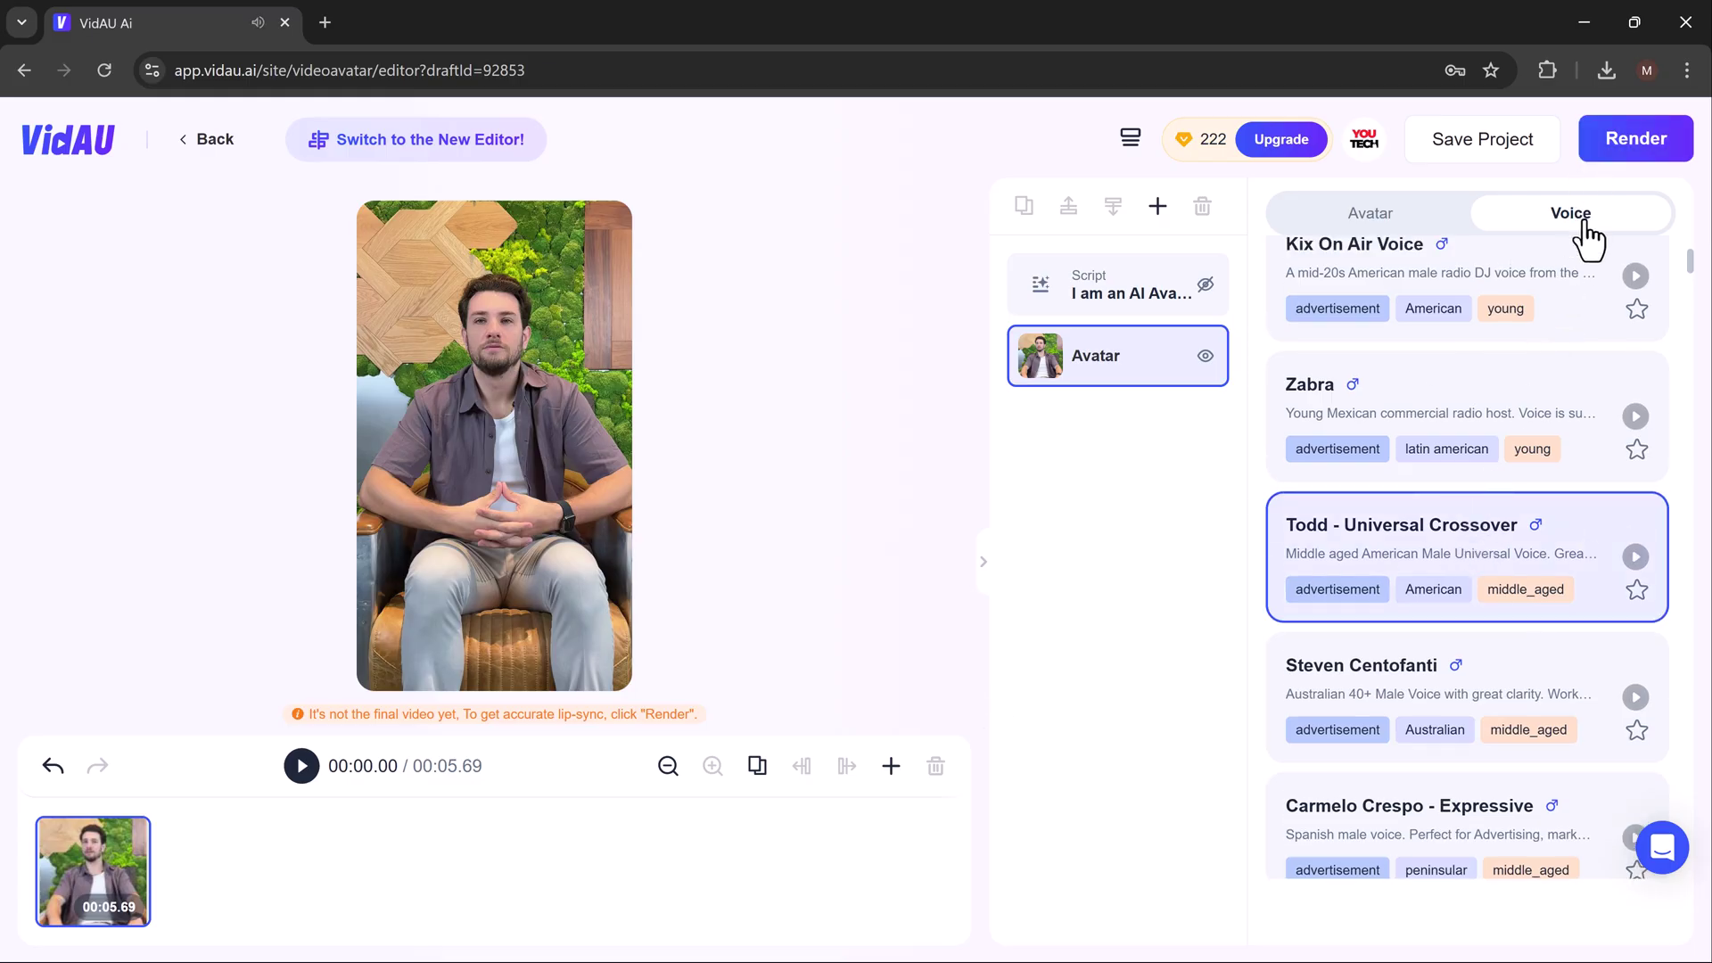
# Step: Render the avatar video, confirming the 4-credit charge, and close the task list
pyautogui.click(1616, 154)
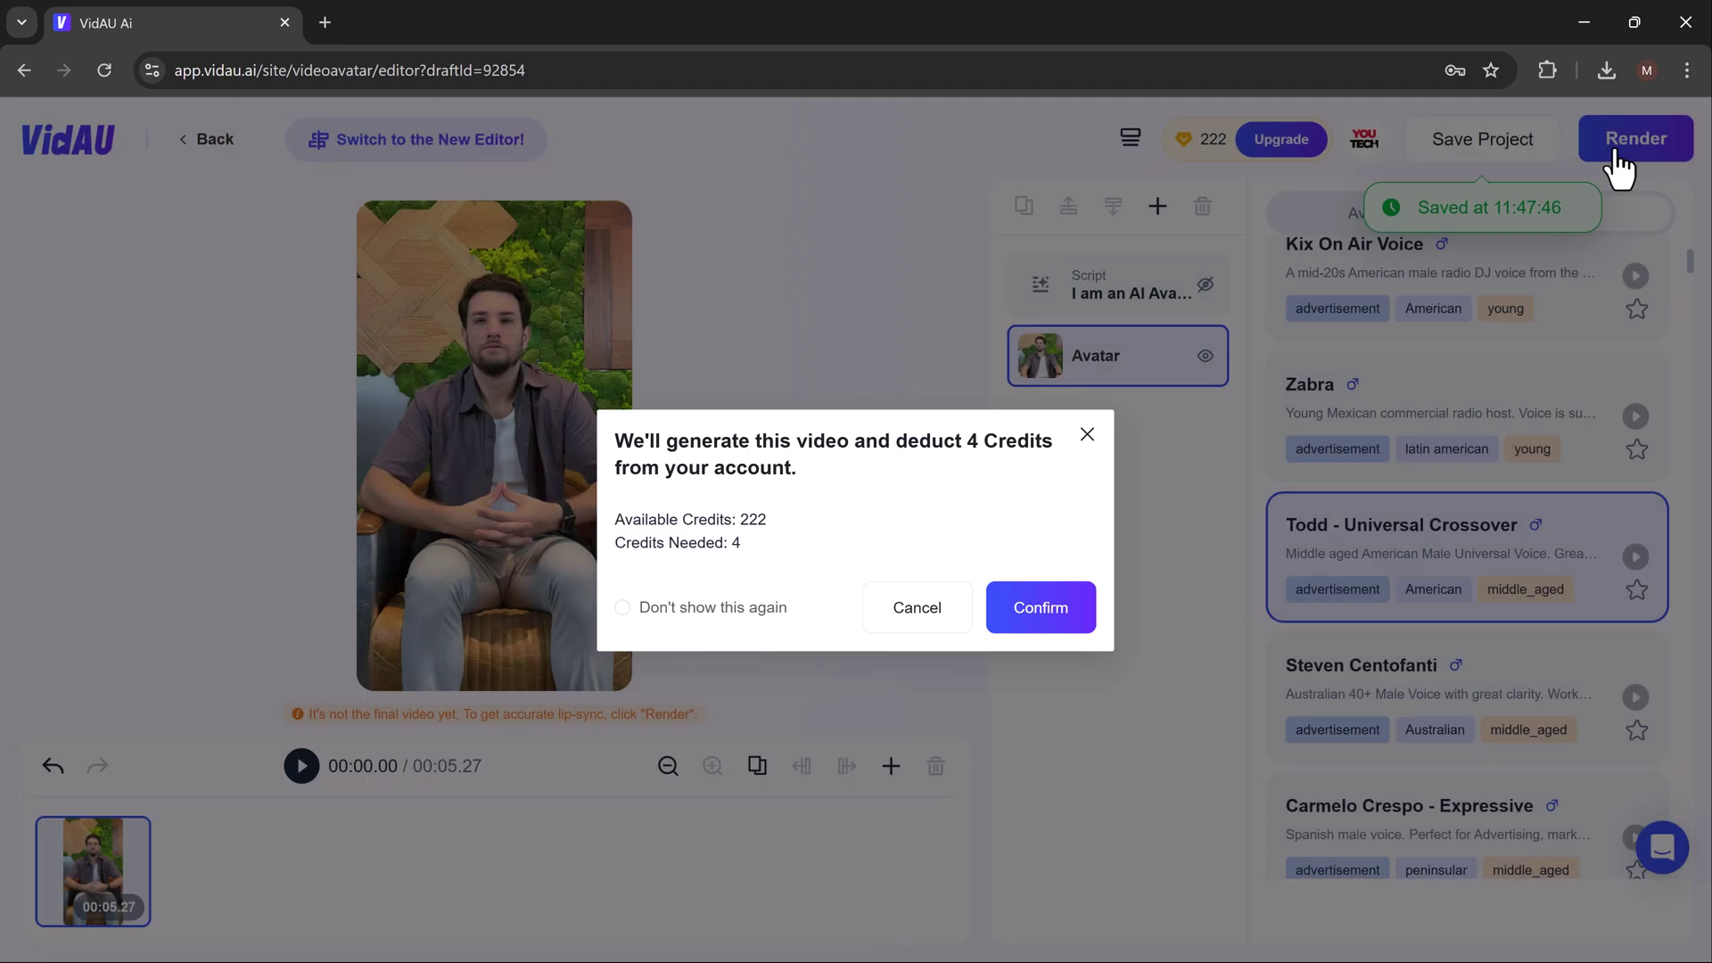
pyautogui.click(1058, 604)
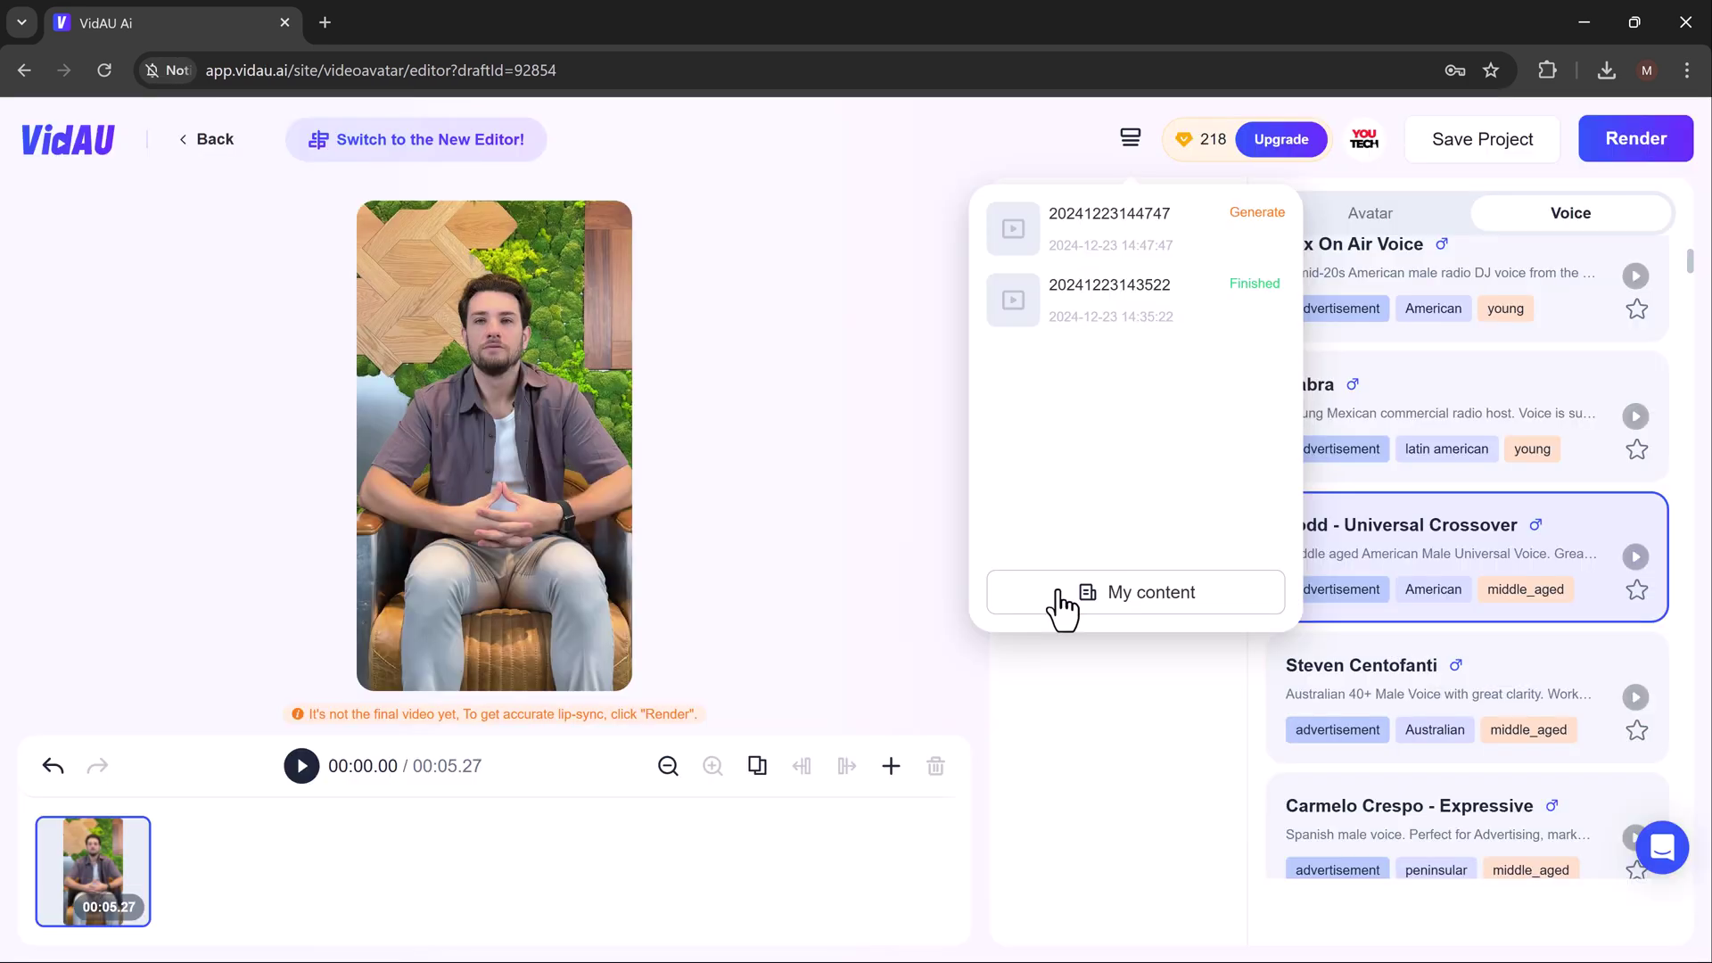
pyautogui.click(667, 635)
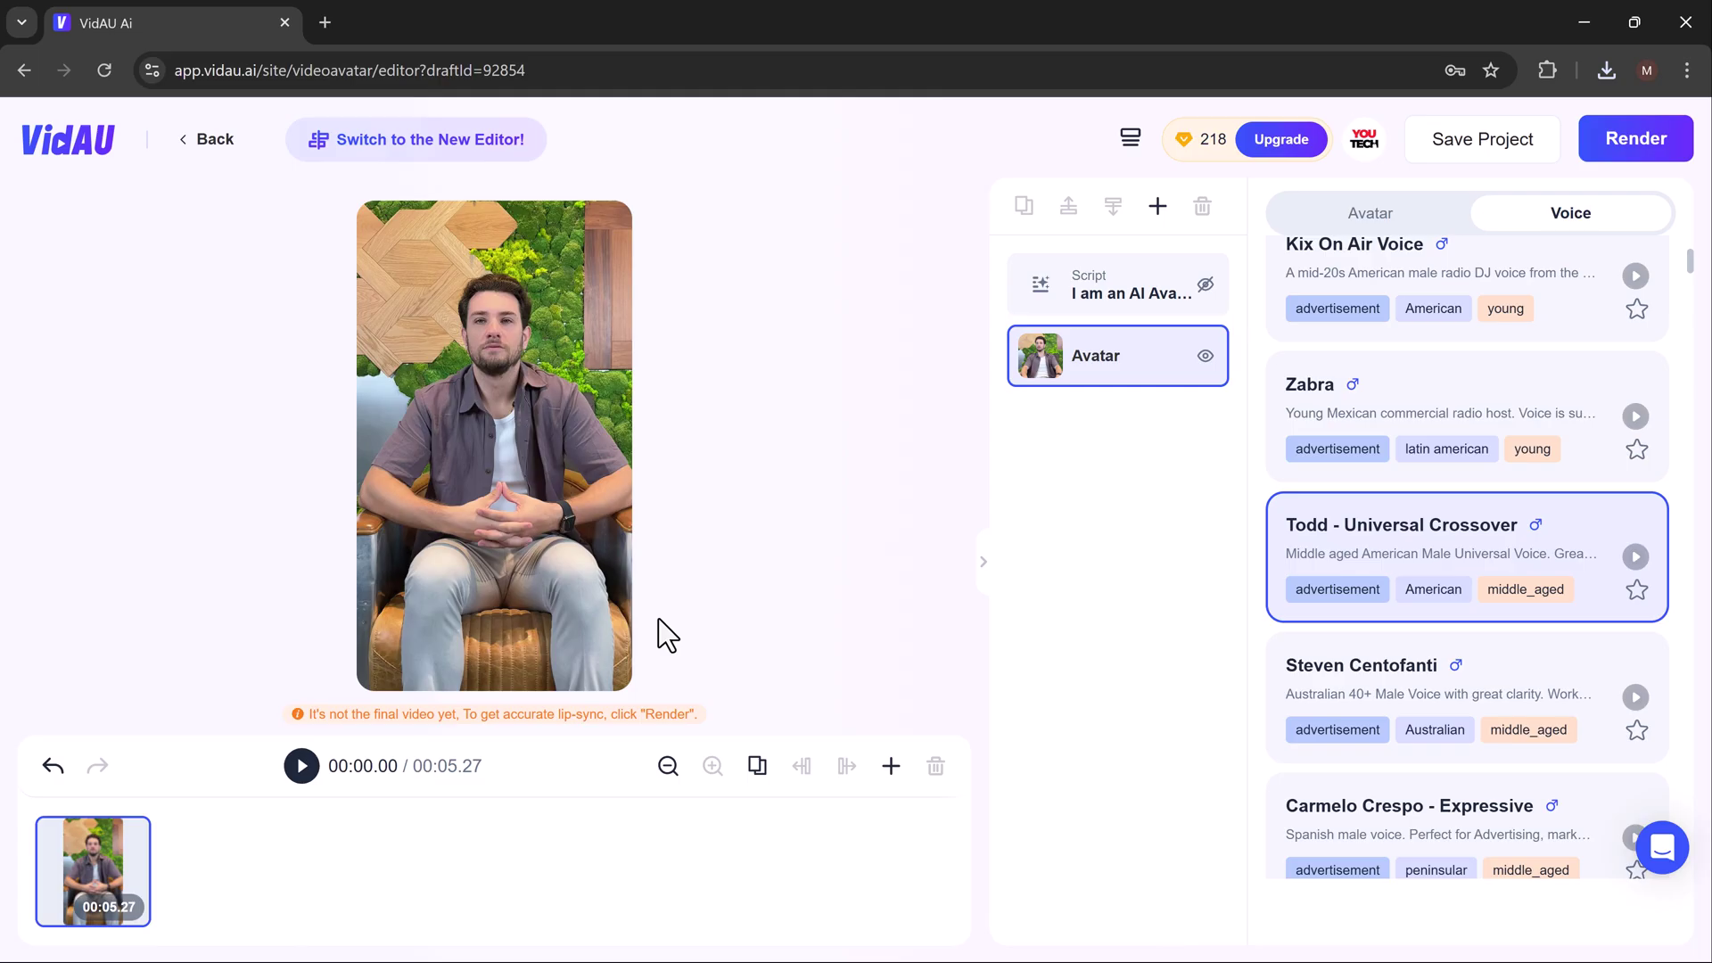
# Step: Leave the avatar editor and start a draft from the Men's Tops Sale template in Templates to Video
pyautogui.click(22, 71)
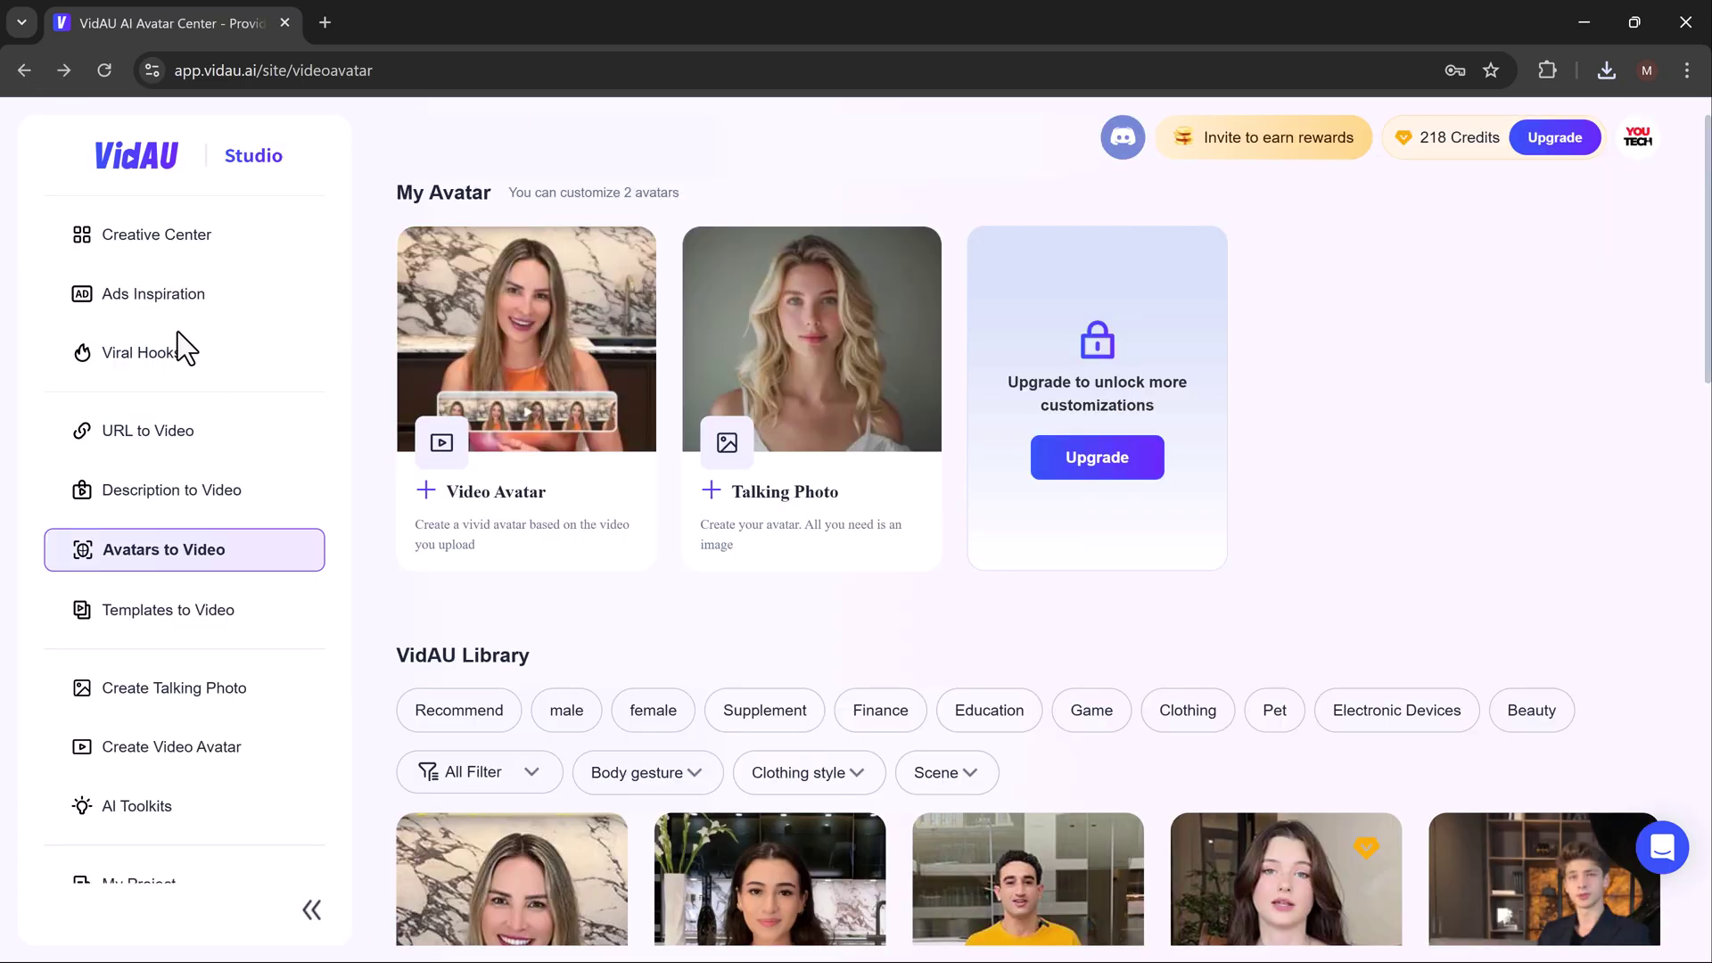
pyautogui.click(172, 624)
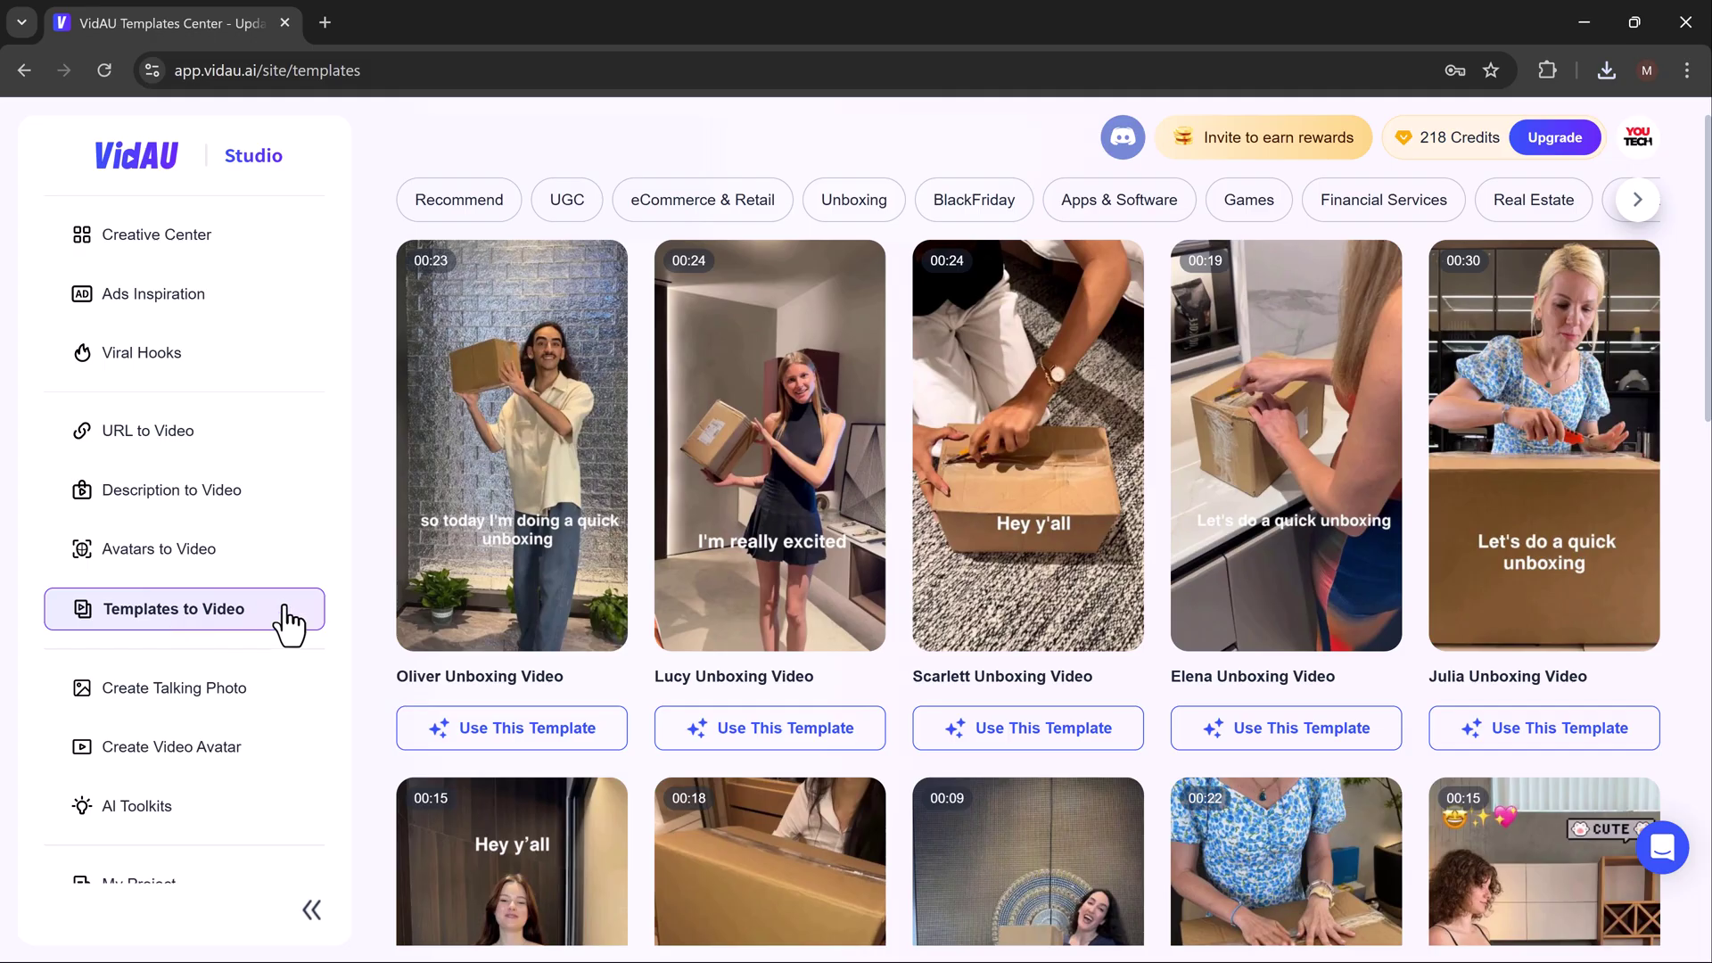
pyautogui.scroll(-2, 468, 571)
pyautogui.scroll(-5, 472, 575)
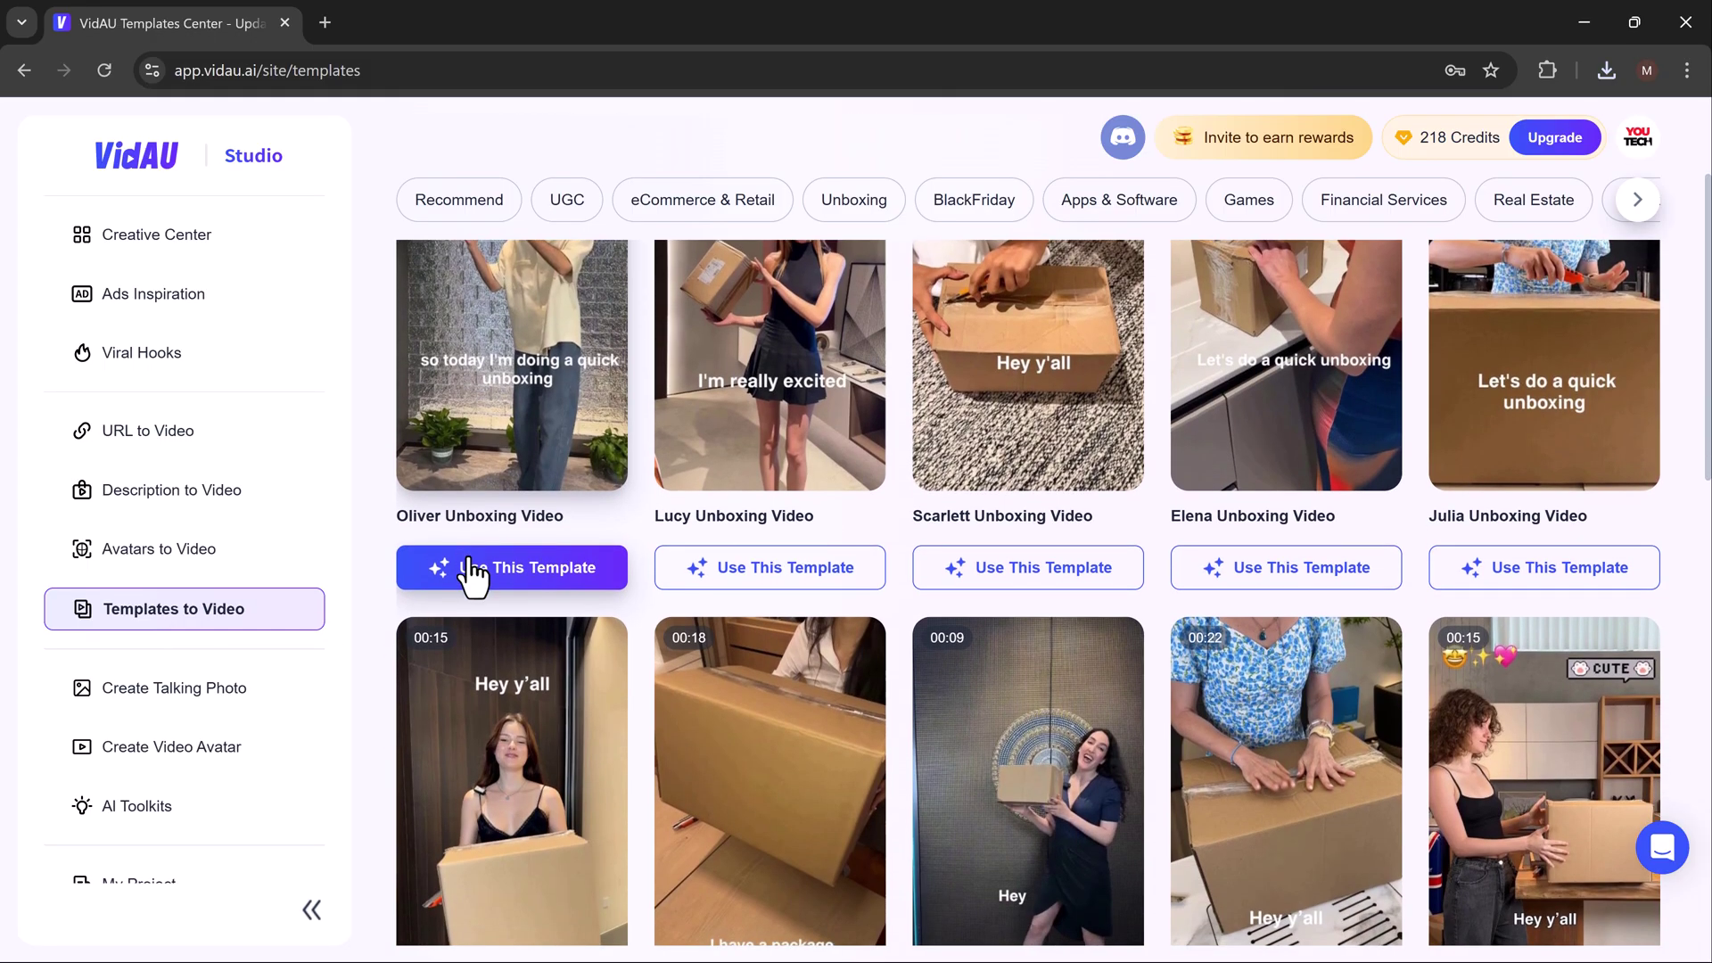
pyautogui.scroll(-3, 471, 575)
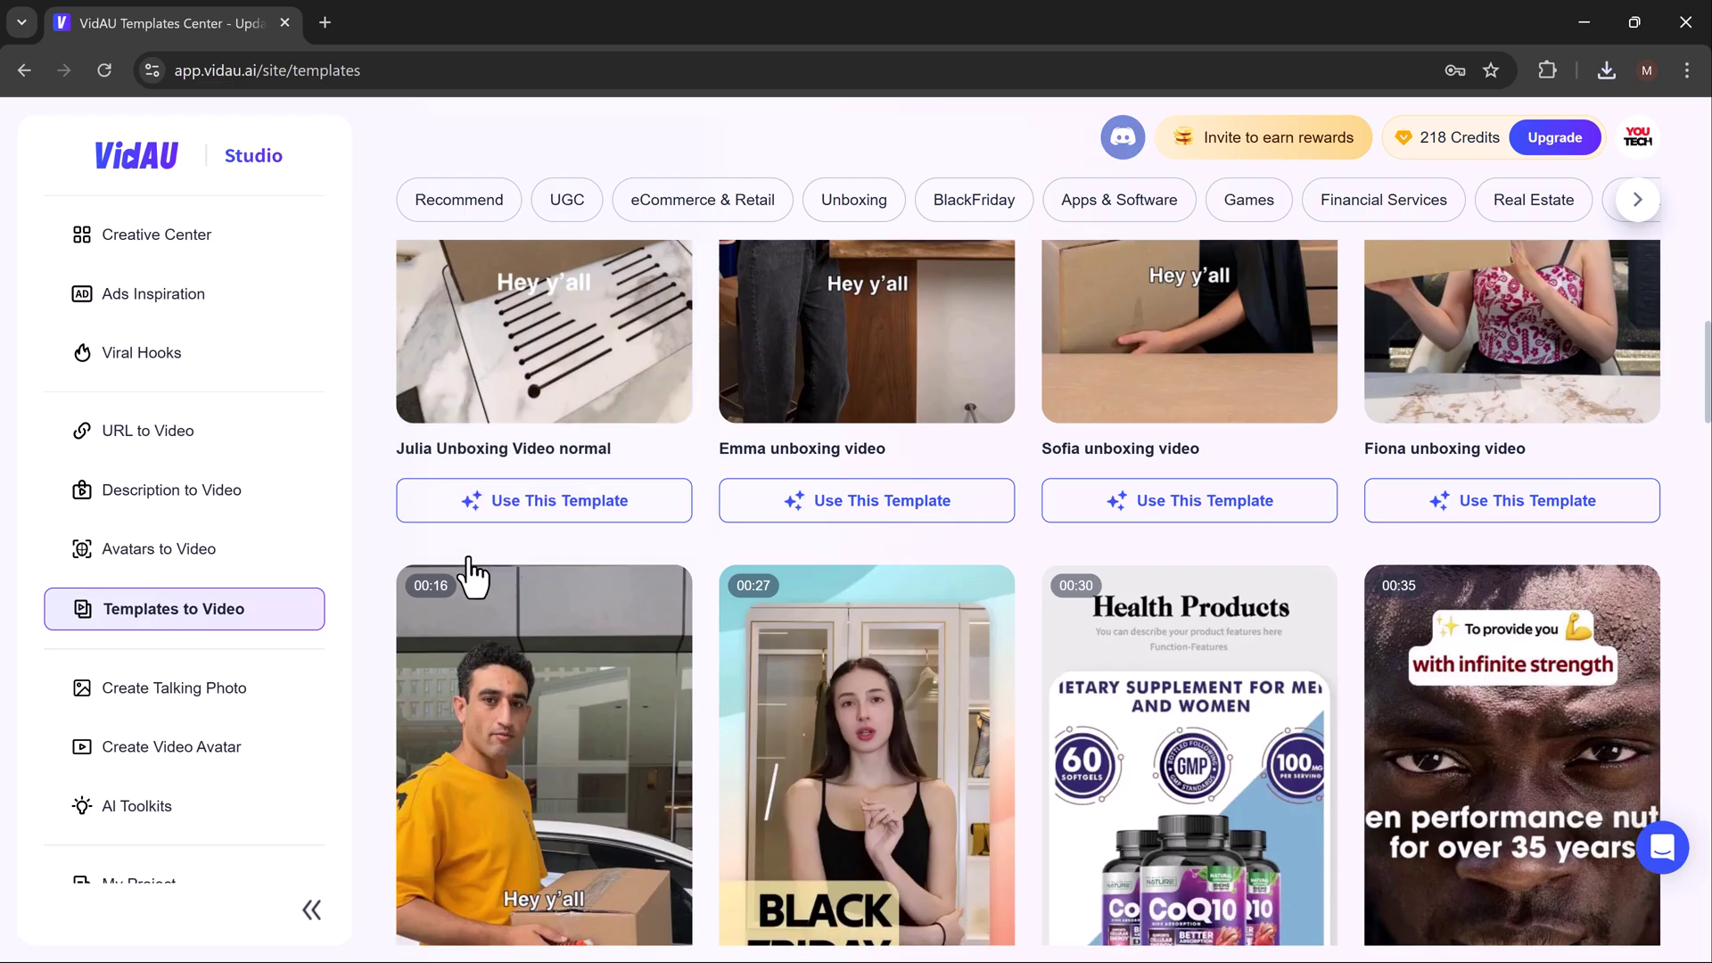
pyautogui.scroll(-10, 707, 657)
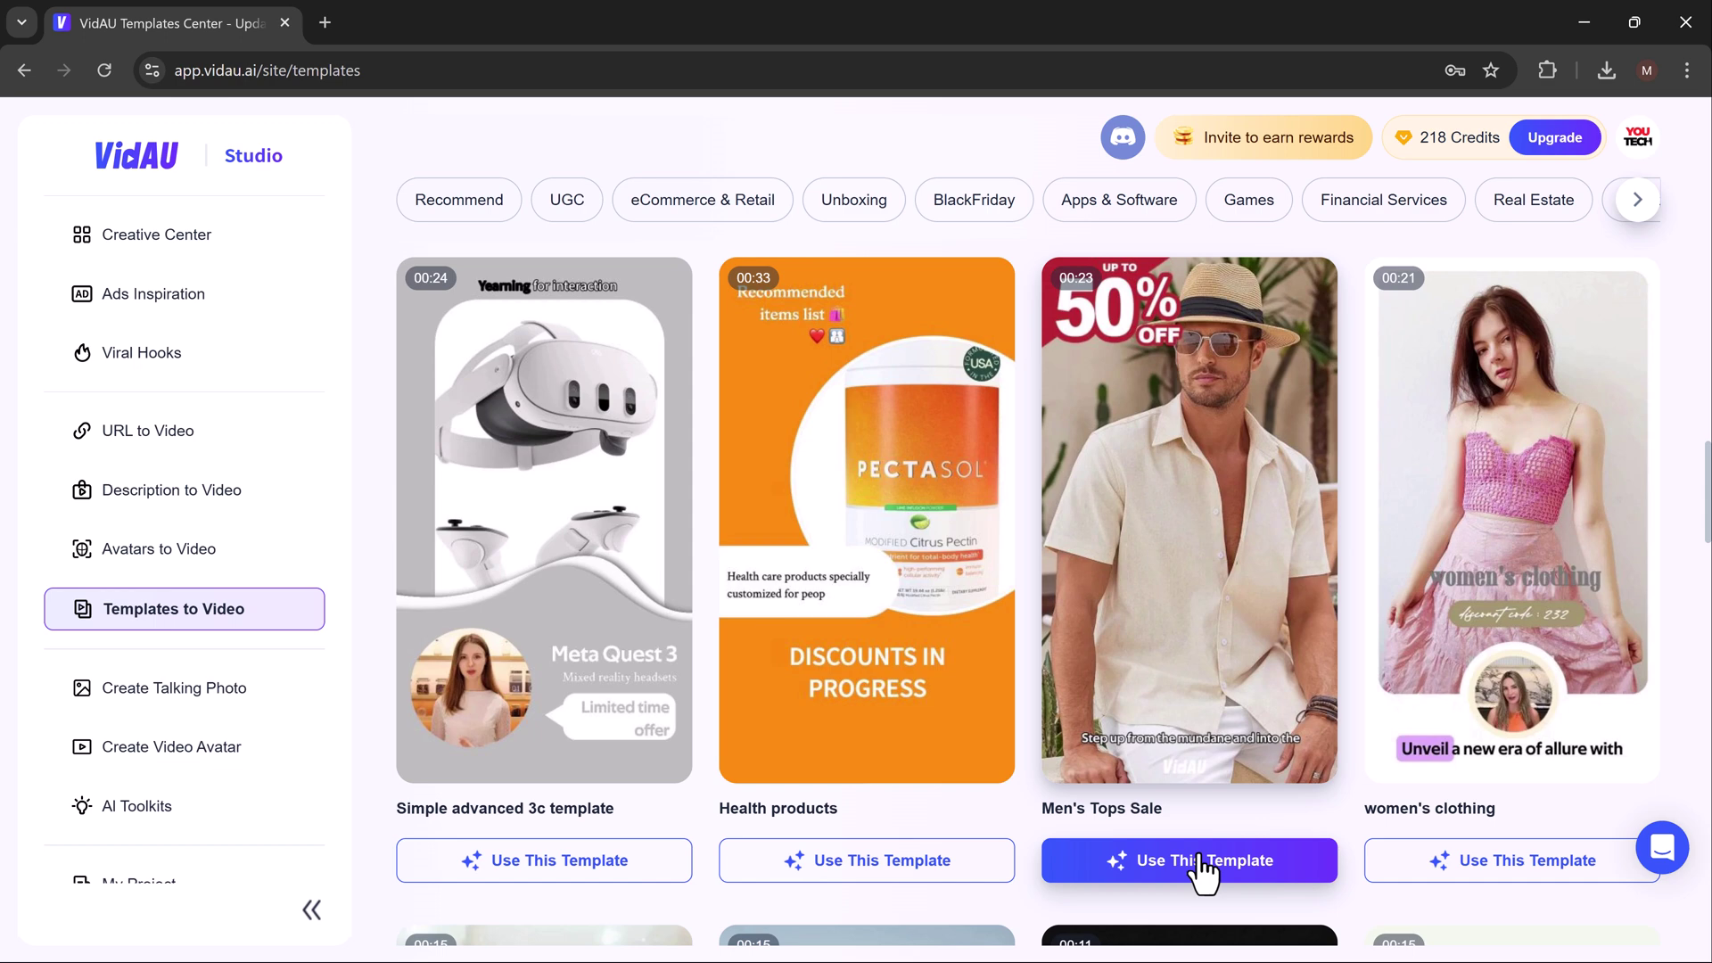
pyautogui.click(1203, 860)
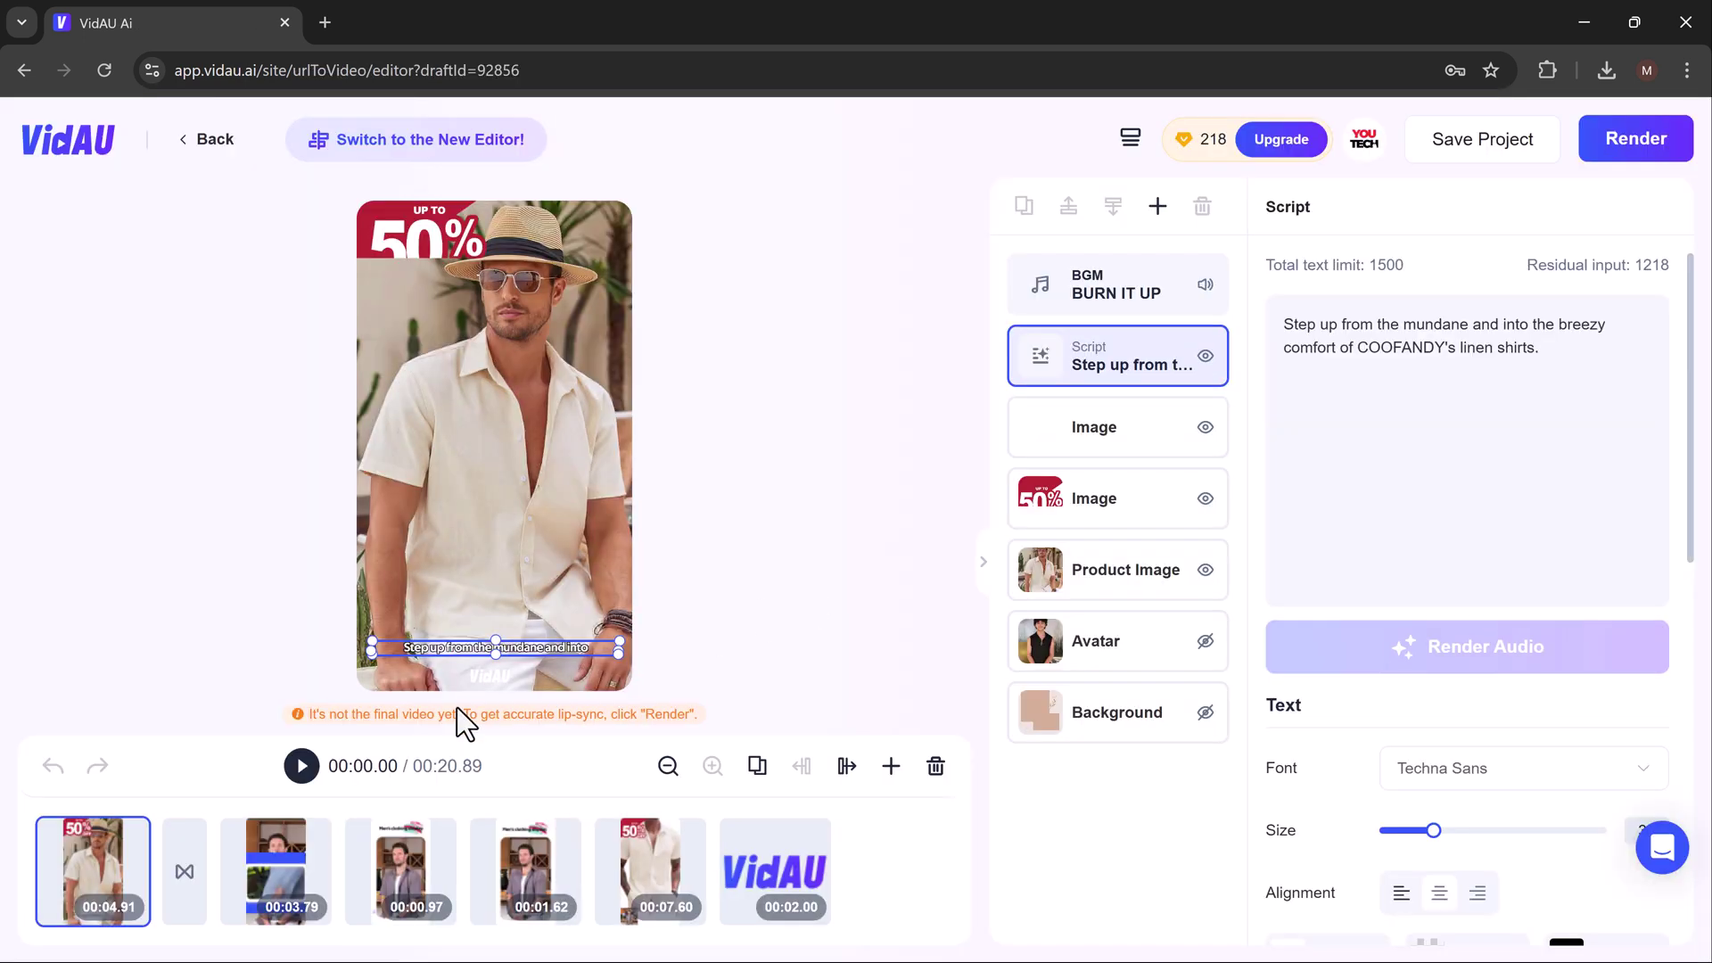
# Step: Play and stop the template ad preview, then view the first image layer's settings
pyautogui.click(301, 766)
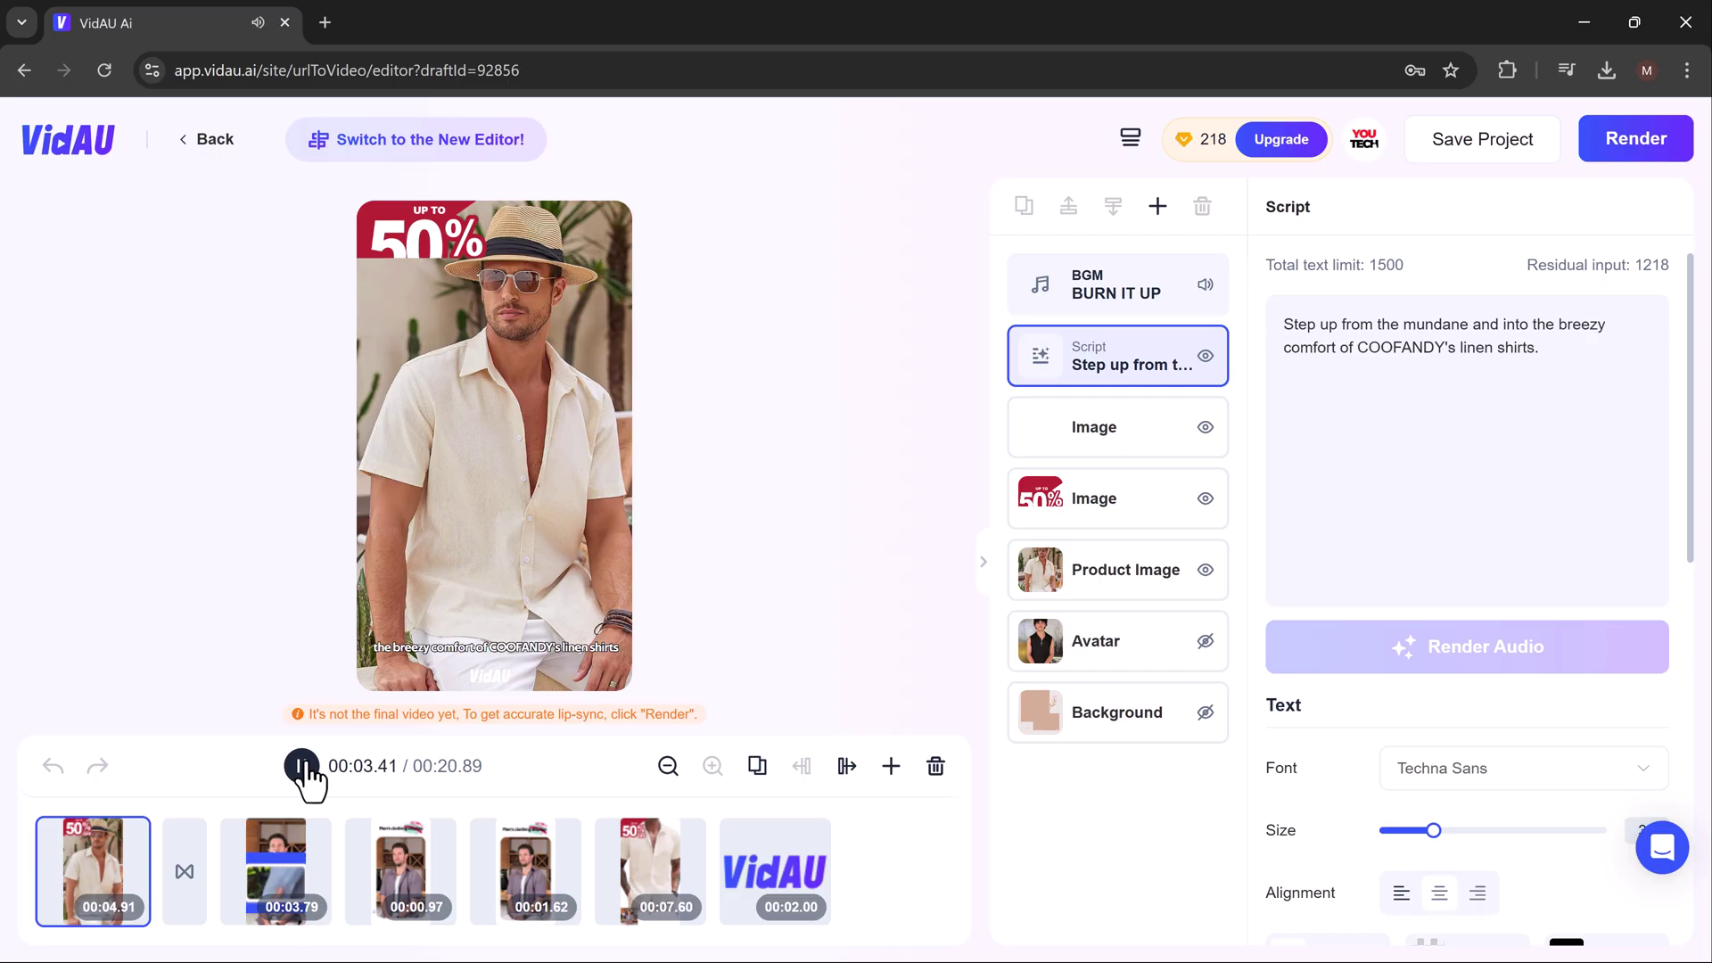
pyautogui.click(302, 766)
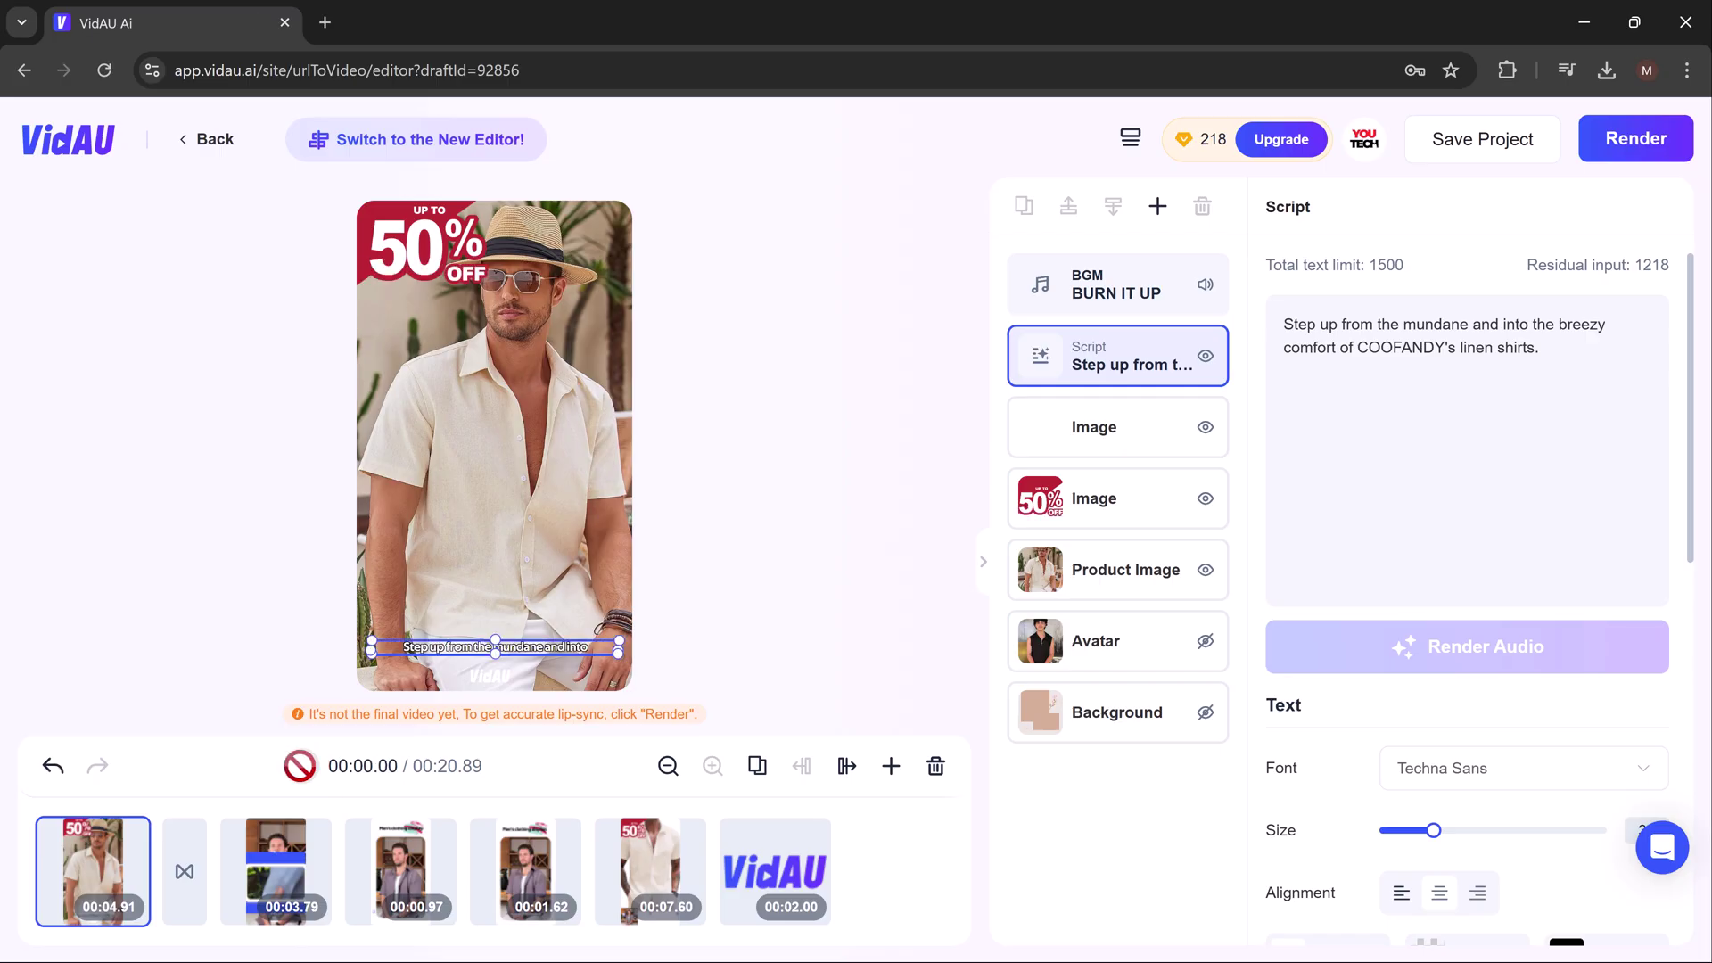
pyautogui.click(1101, 430)
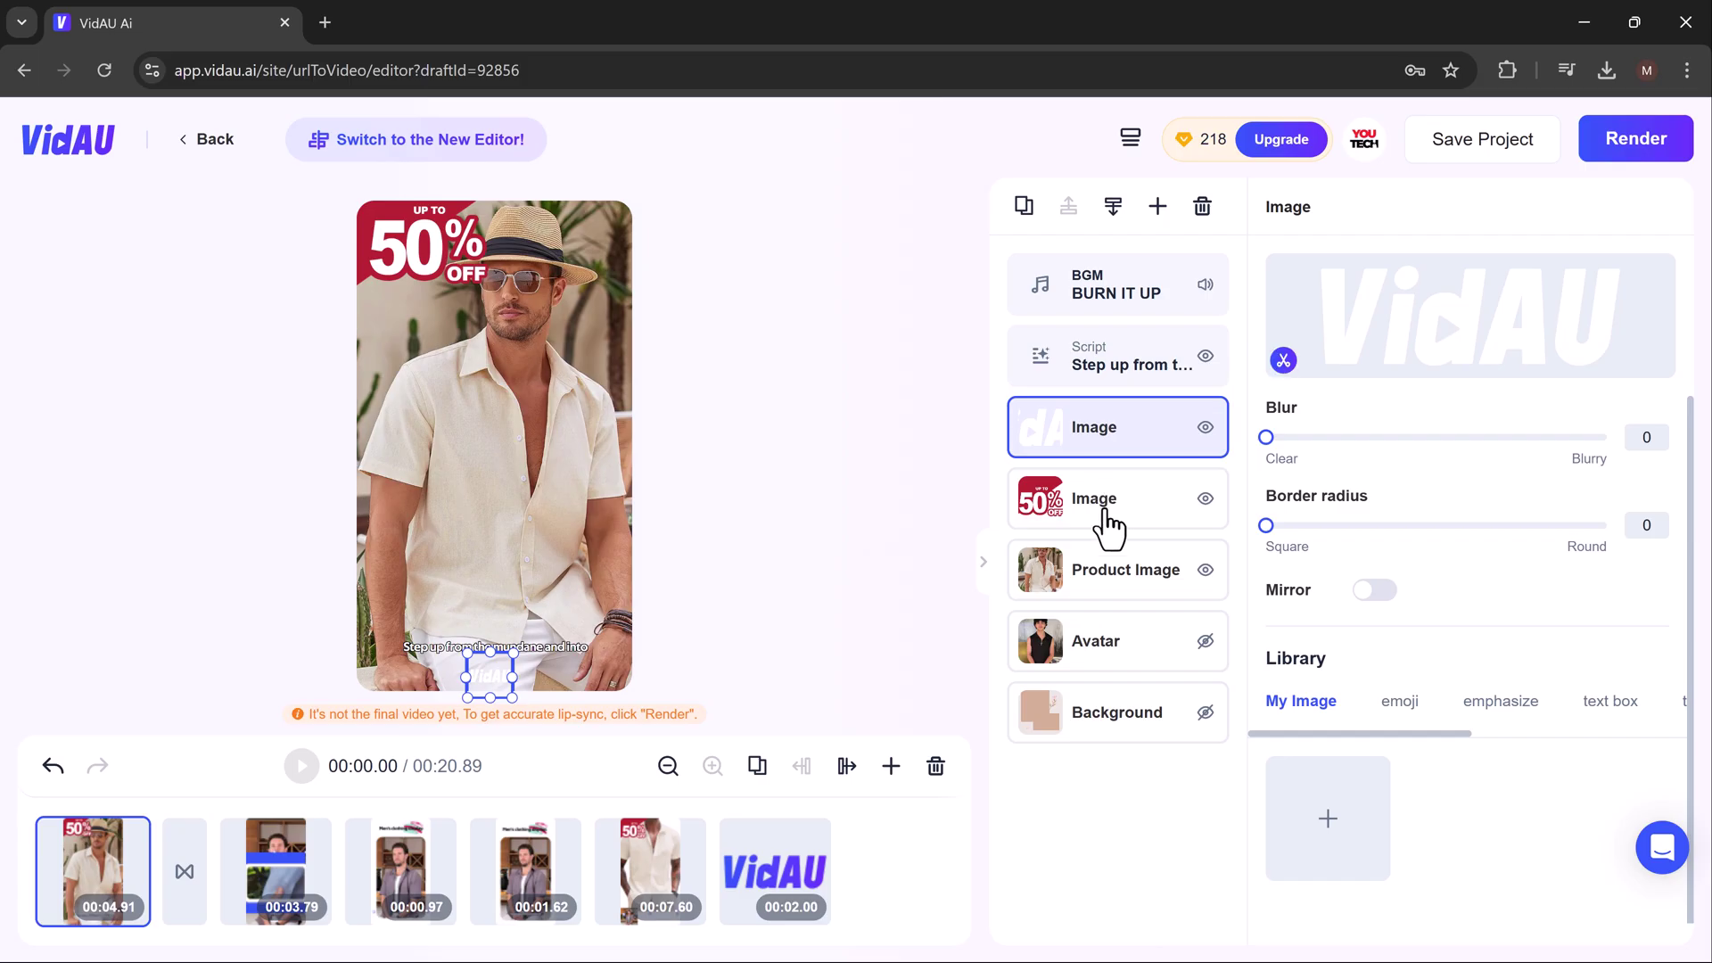
# Step: Check the 50% discount image layer, then return to the VidAU watermark layer (blur 0, radius 0)
pyautogui.click(1105, 515)
pyautogui.click(1120, 417)
pyautogui.scroll(-1, 1421, 546)
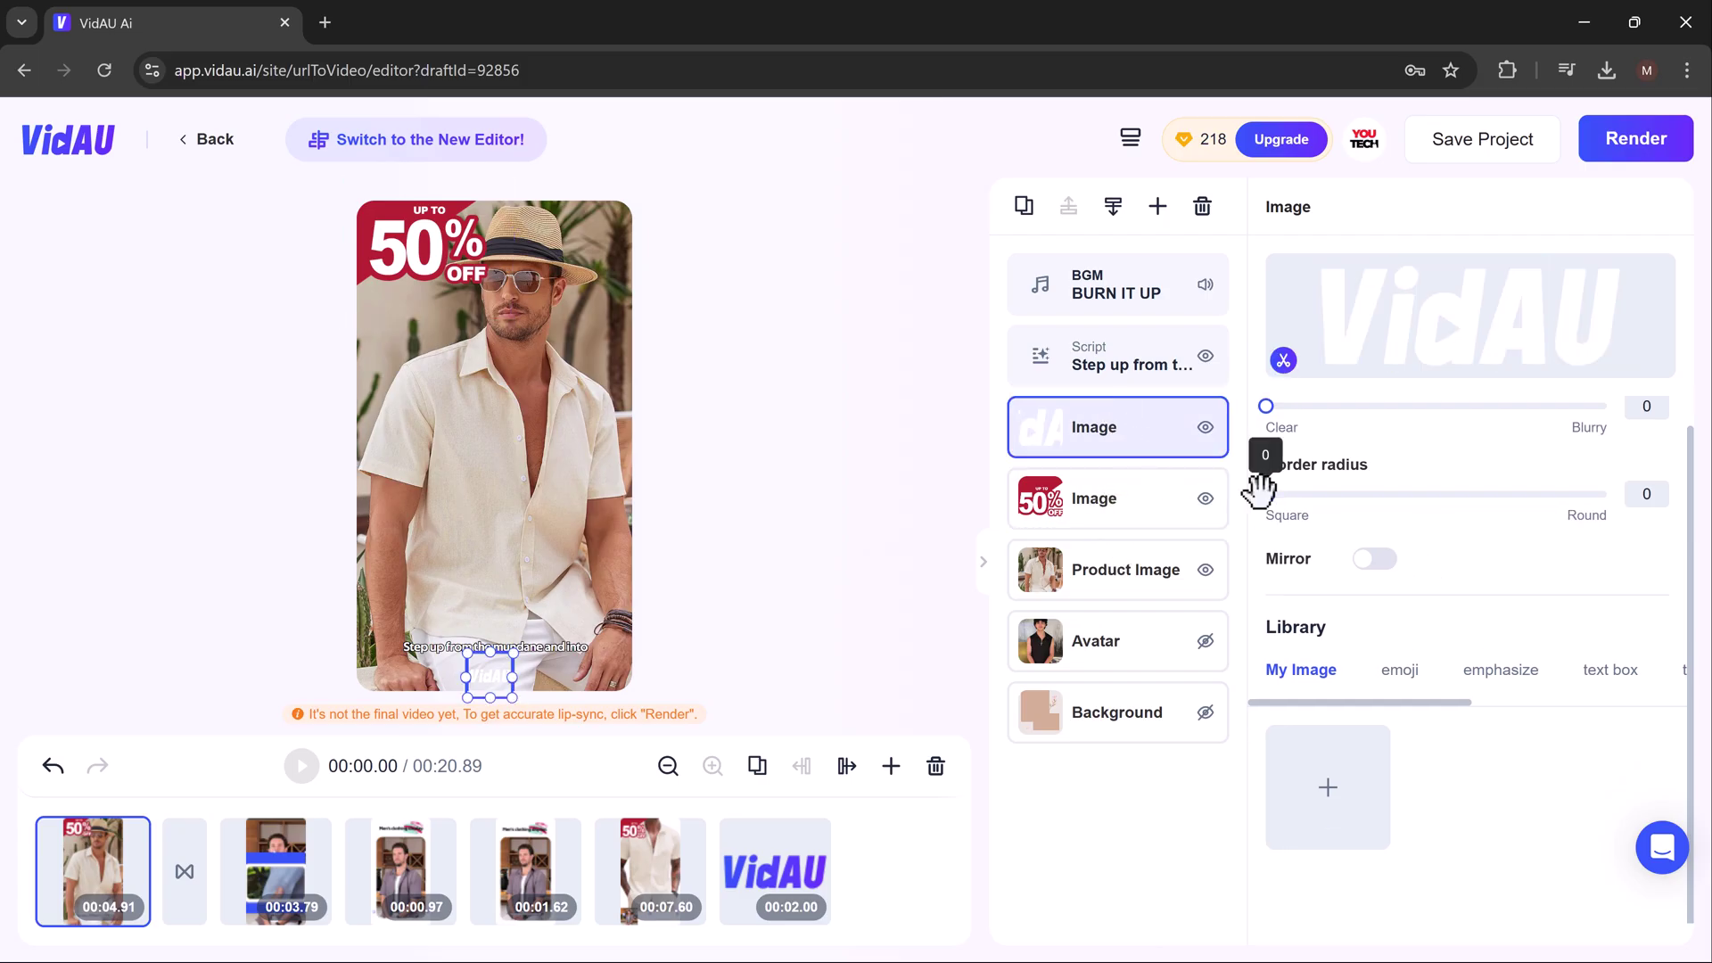
pyautogui.scroll(1, 1261, 477)
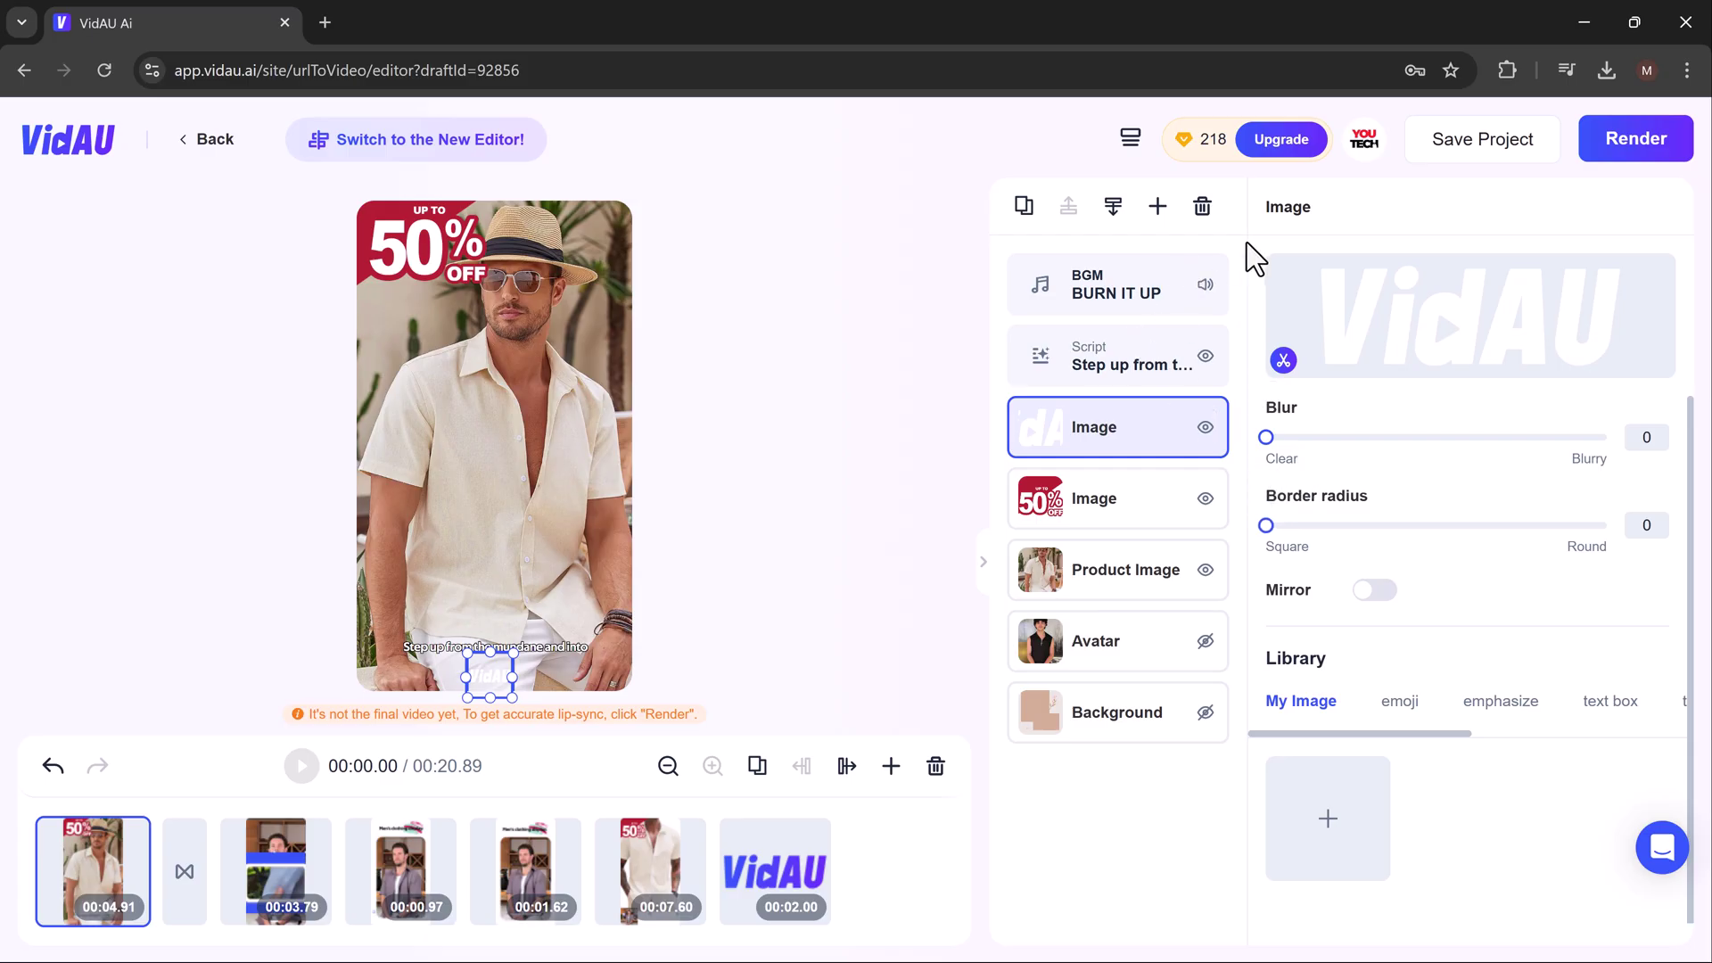
# Step: Preview Drums library tracks and replace BURN IT UP with the 31-second Beat track at volume 0.35
pyautogui.click(1131, 283)
pyautogui.click(1394, 600)
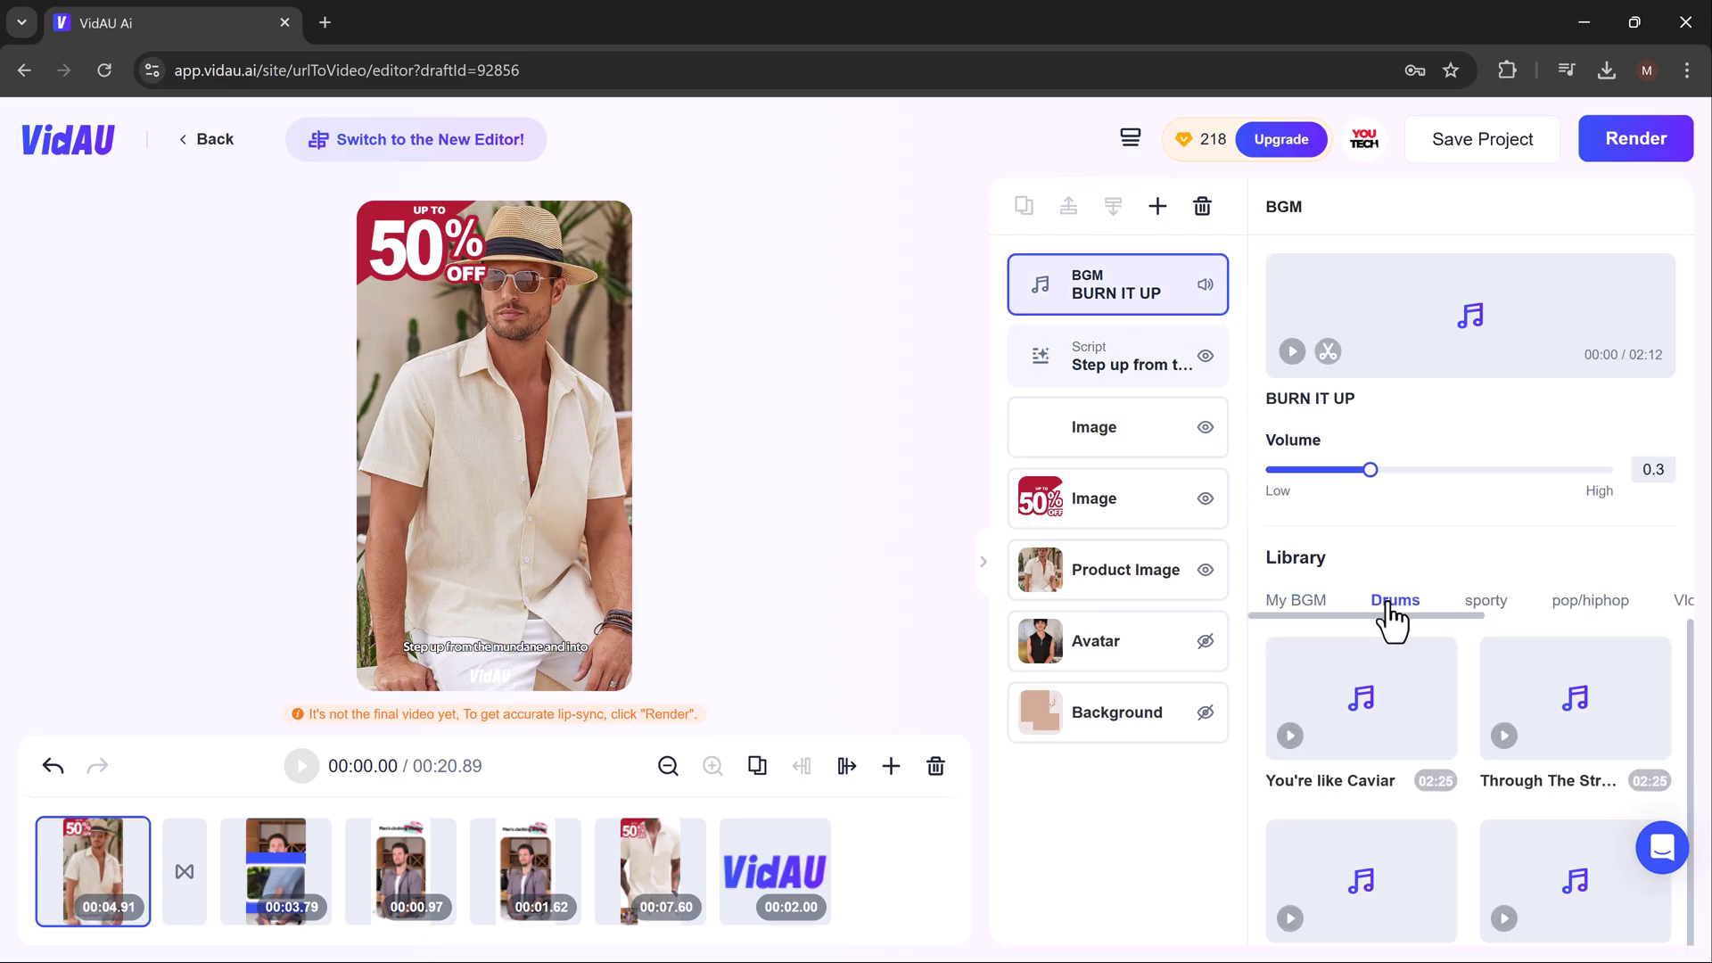
pyautogui.click(1289, 736)
pyautogui.scroll(-1, 1337, 749)
pyautogui.scroll(-1, 1341, 752)
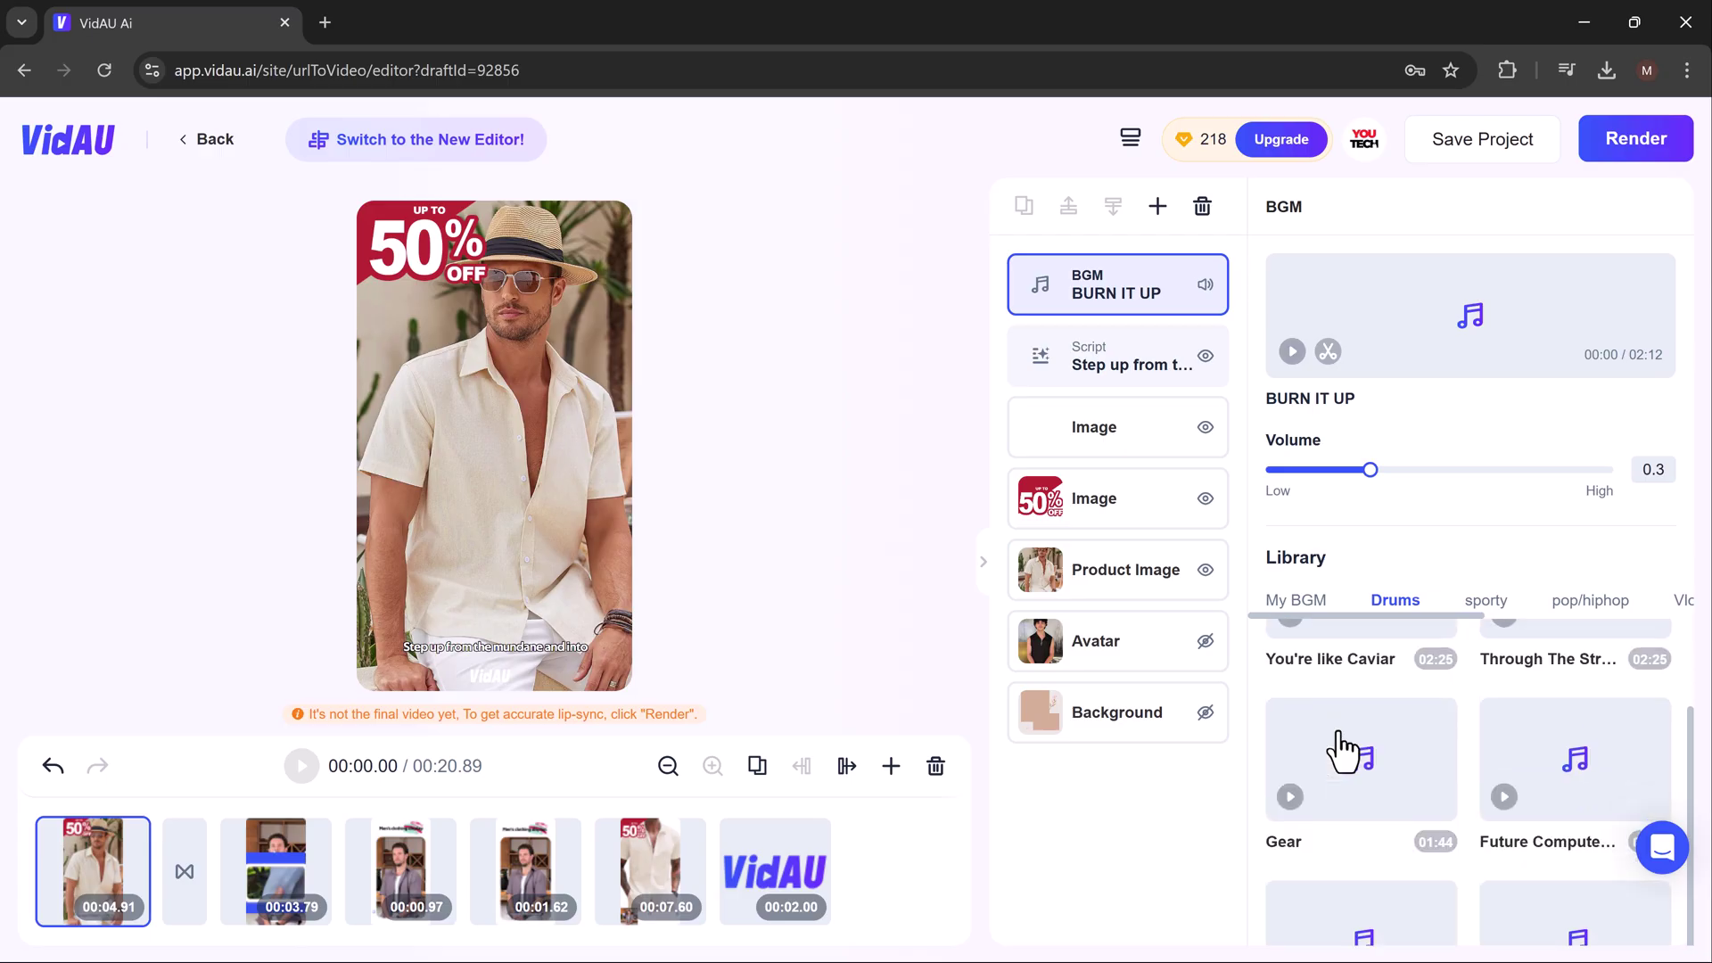
pyautogui.scroll(1, 1342, 752)
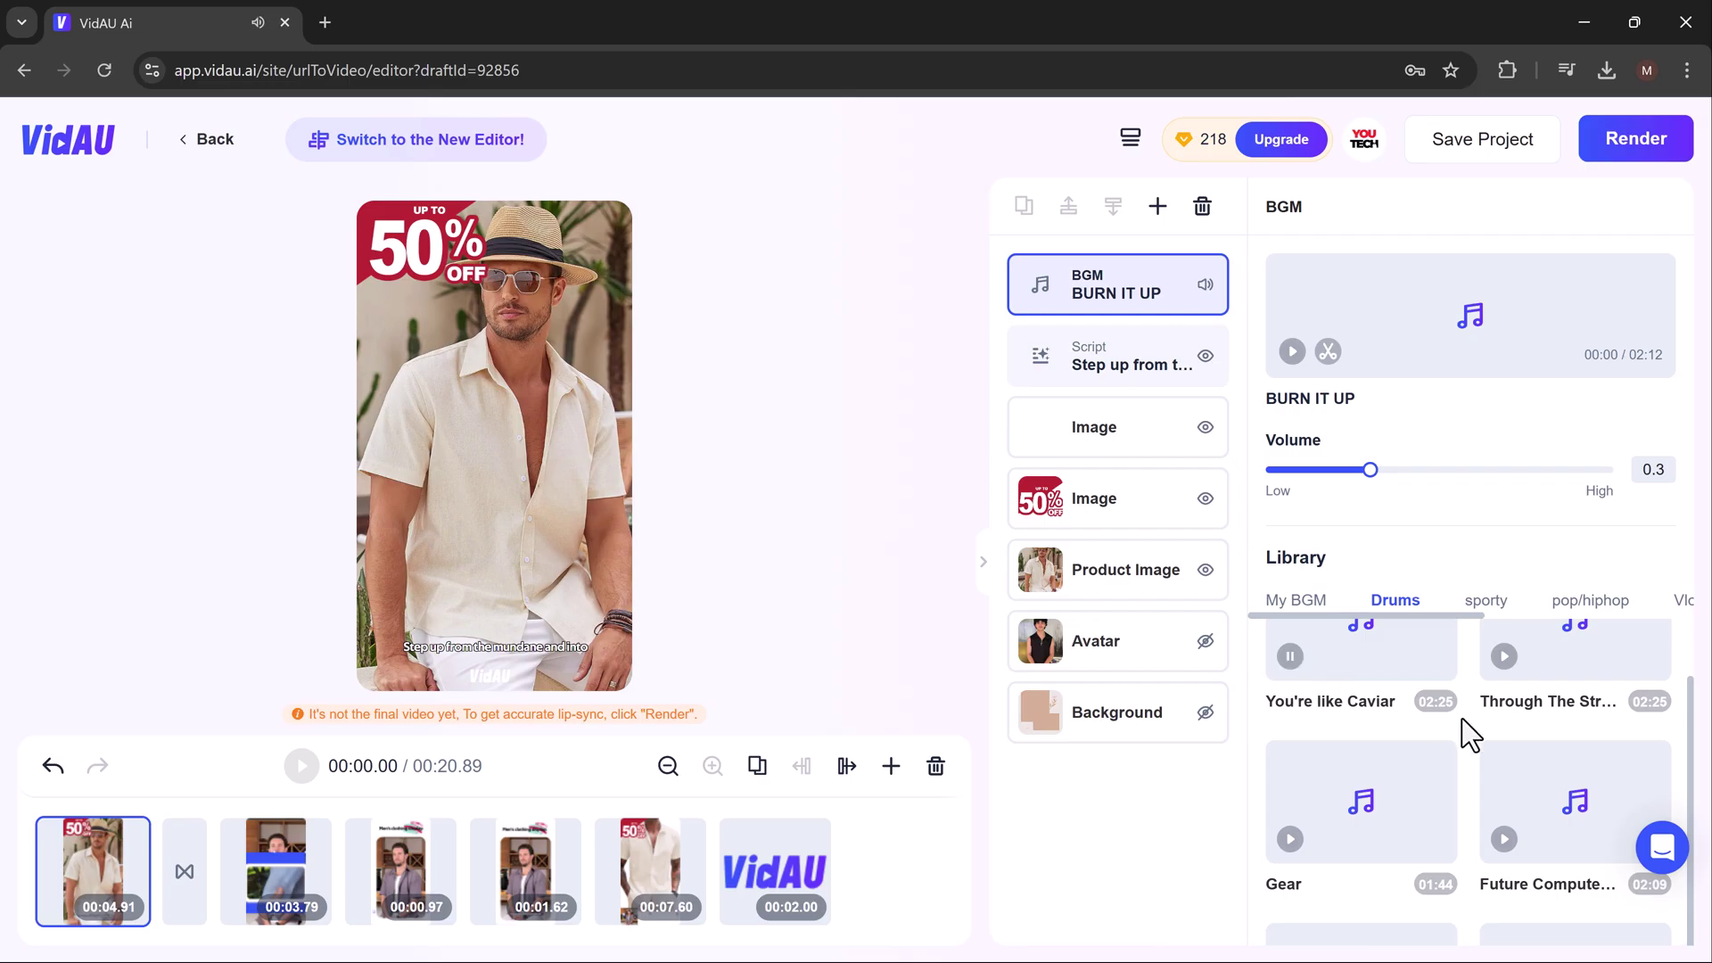
pyautogui.scroll(-1, 1505, 673)
pyautogui.scroll(-3, 1506, 674)
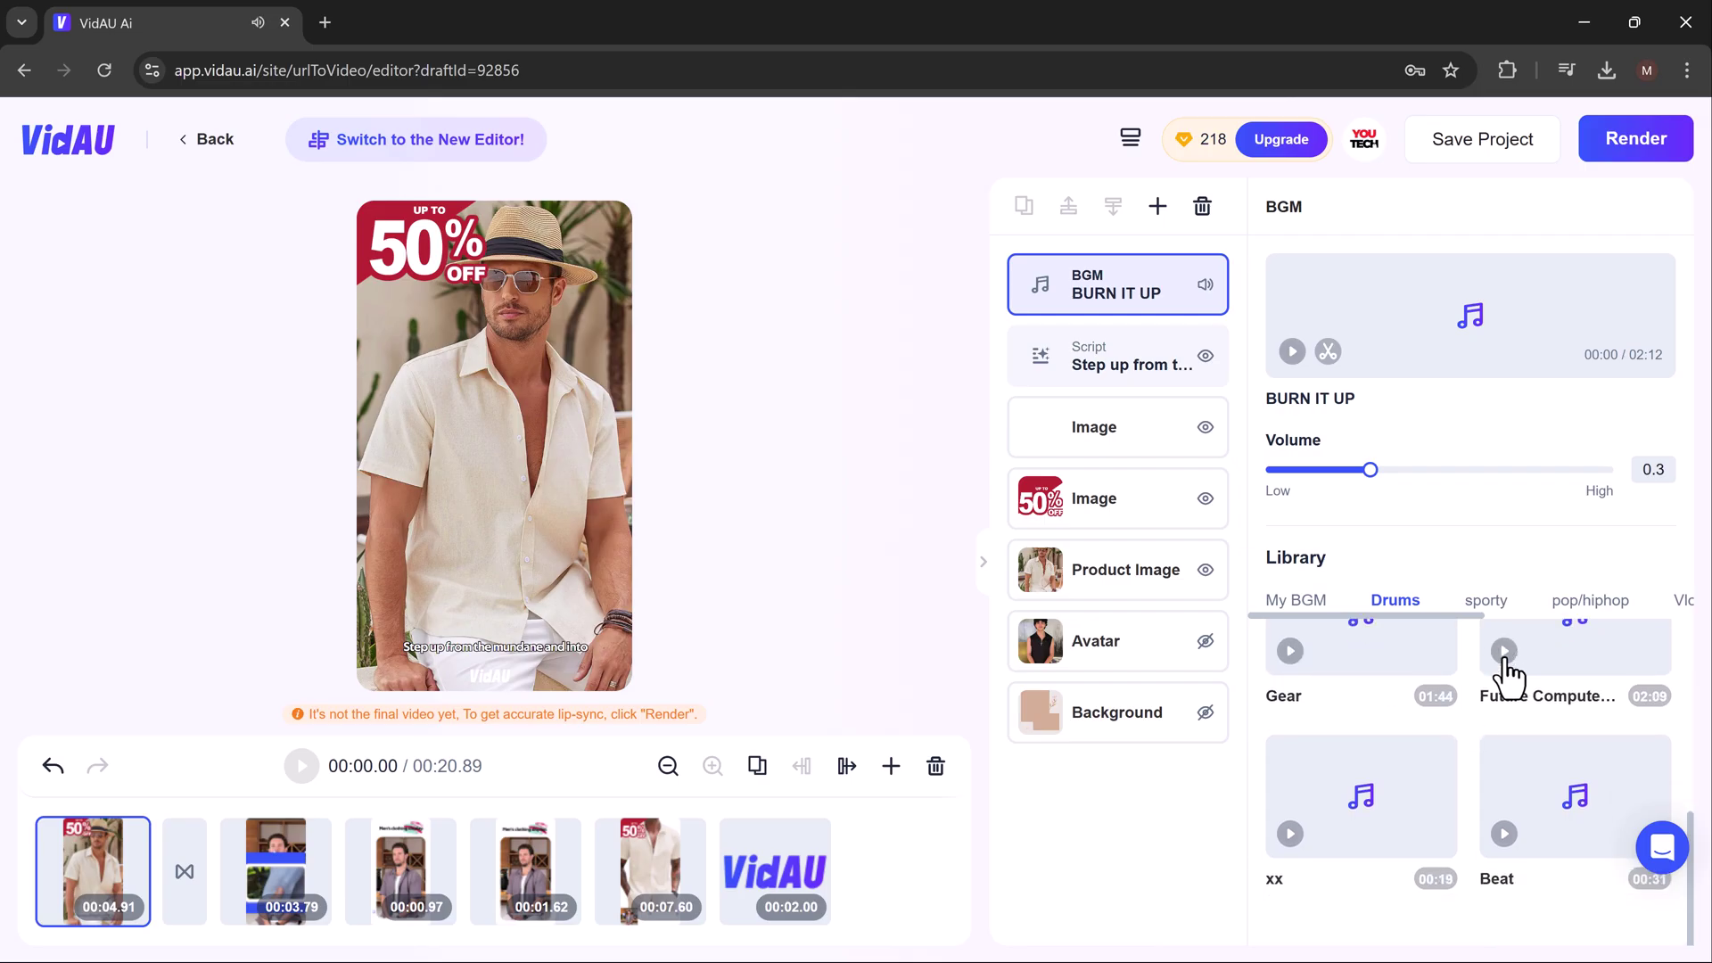
pyautogui.click(1503, 834)
pyautogui.click(1520, 816)
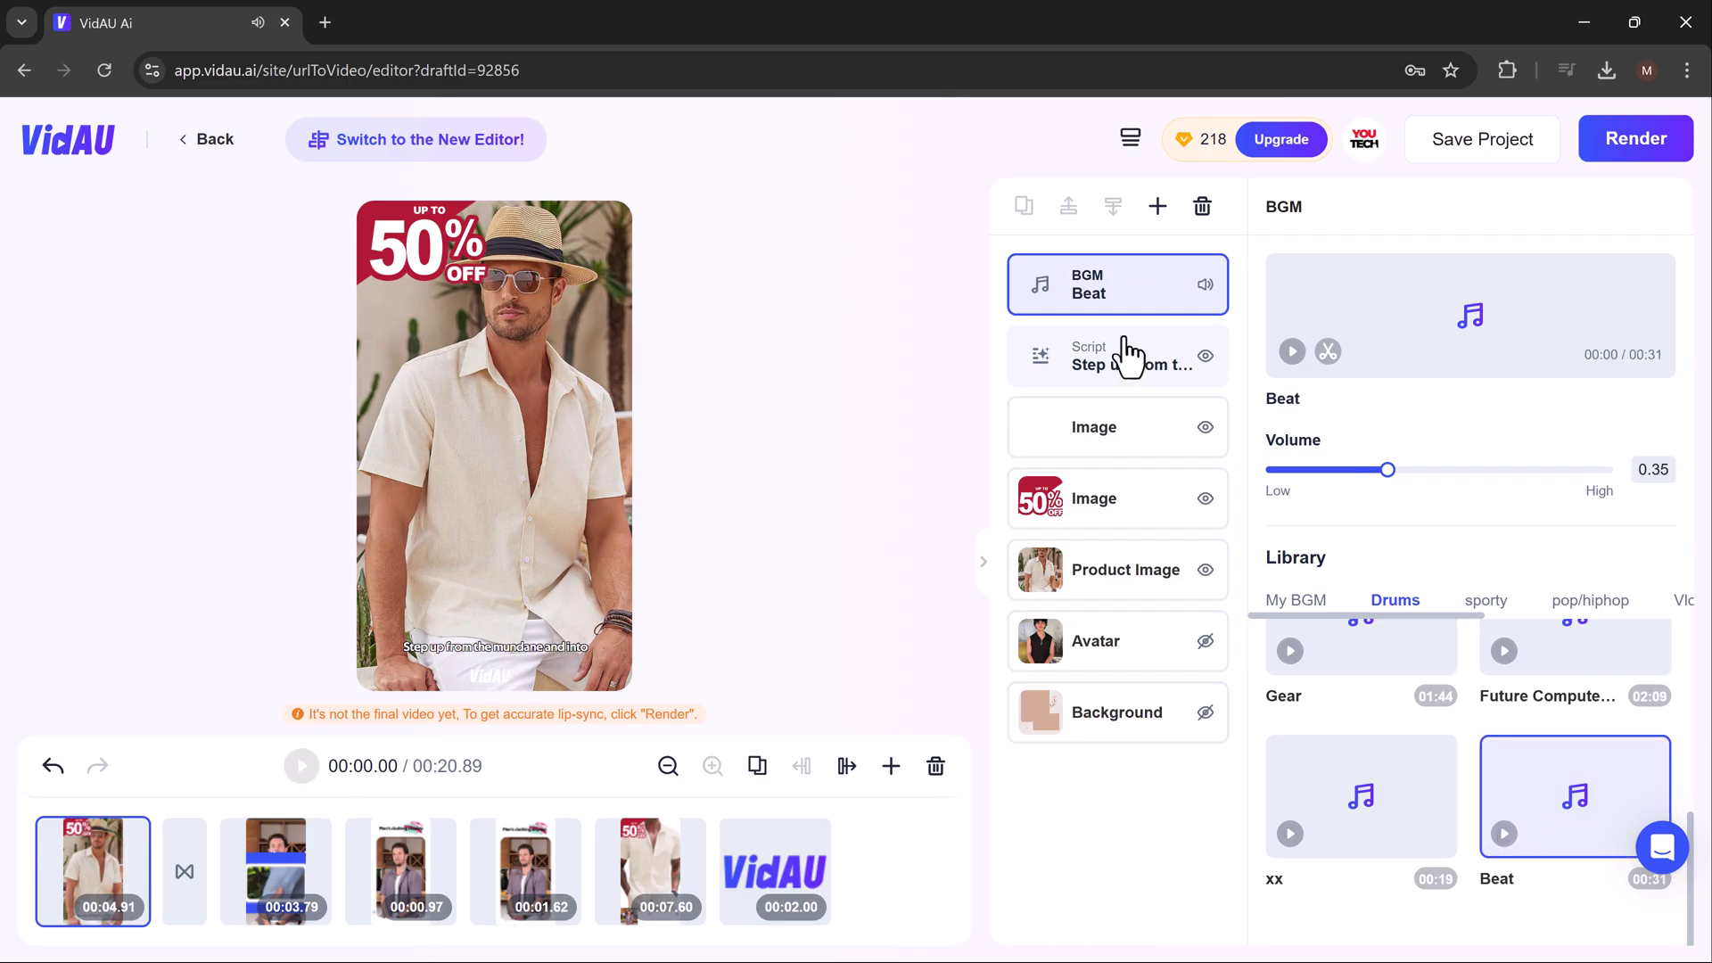
# Step: Render the edited men's tops sale ad, accepting the credit charge
pyautogui.click(1636, 143)
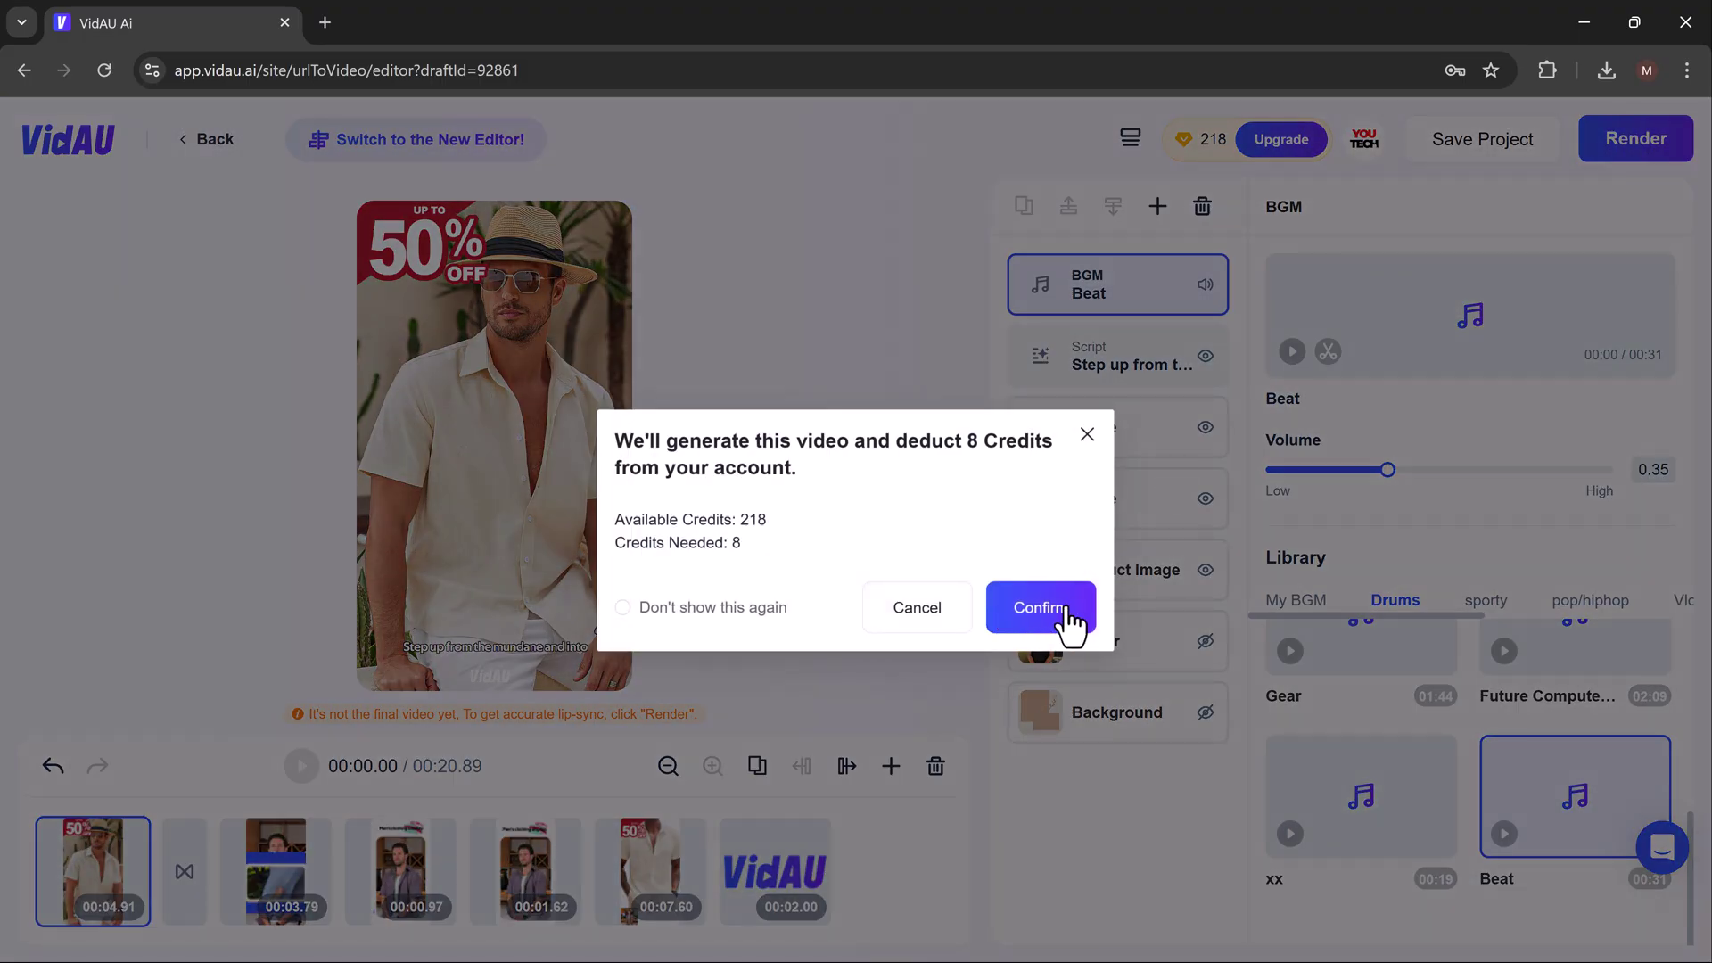
pyautogui.click(1034, 607)
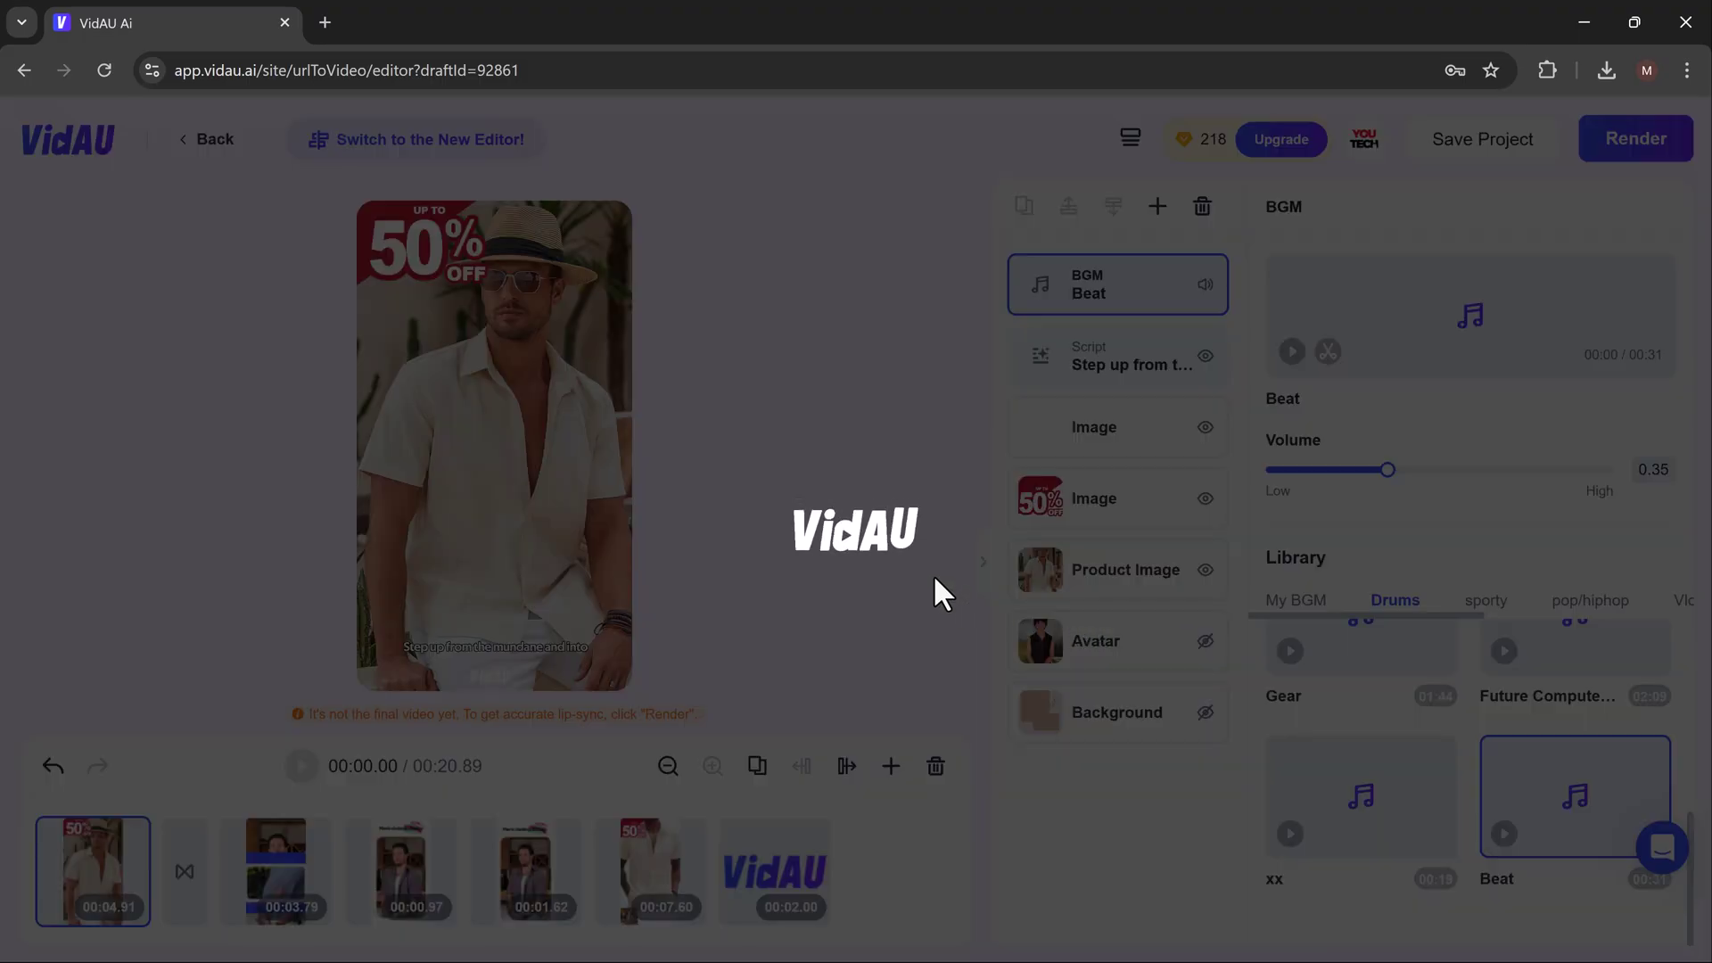